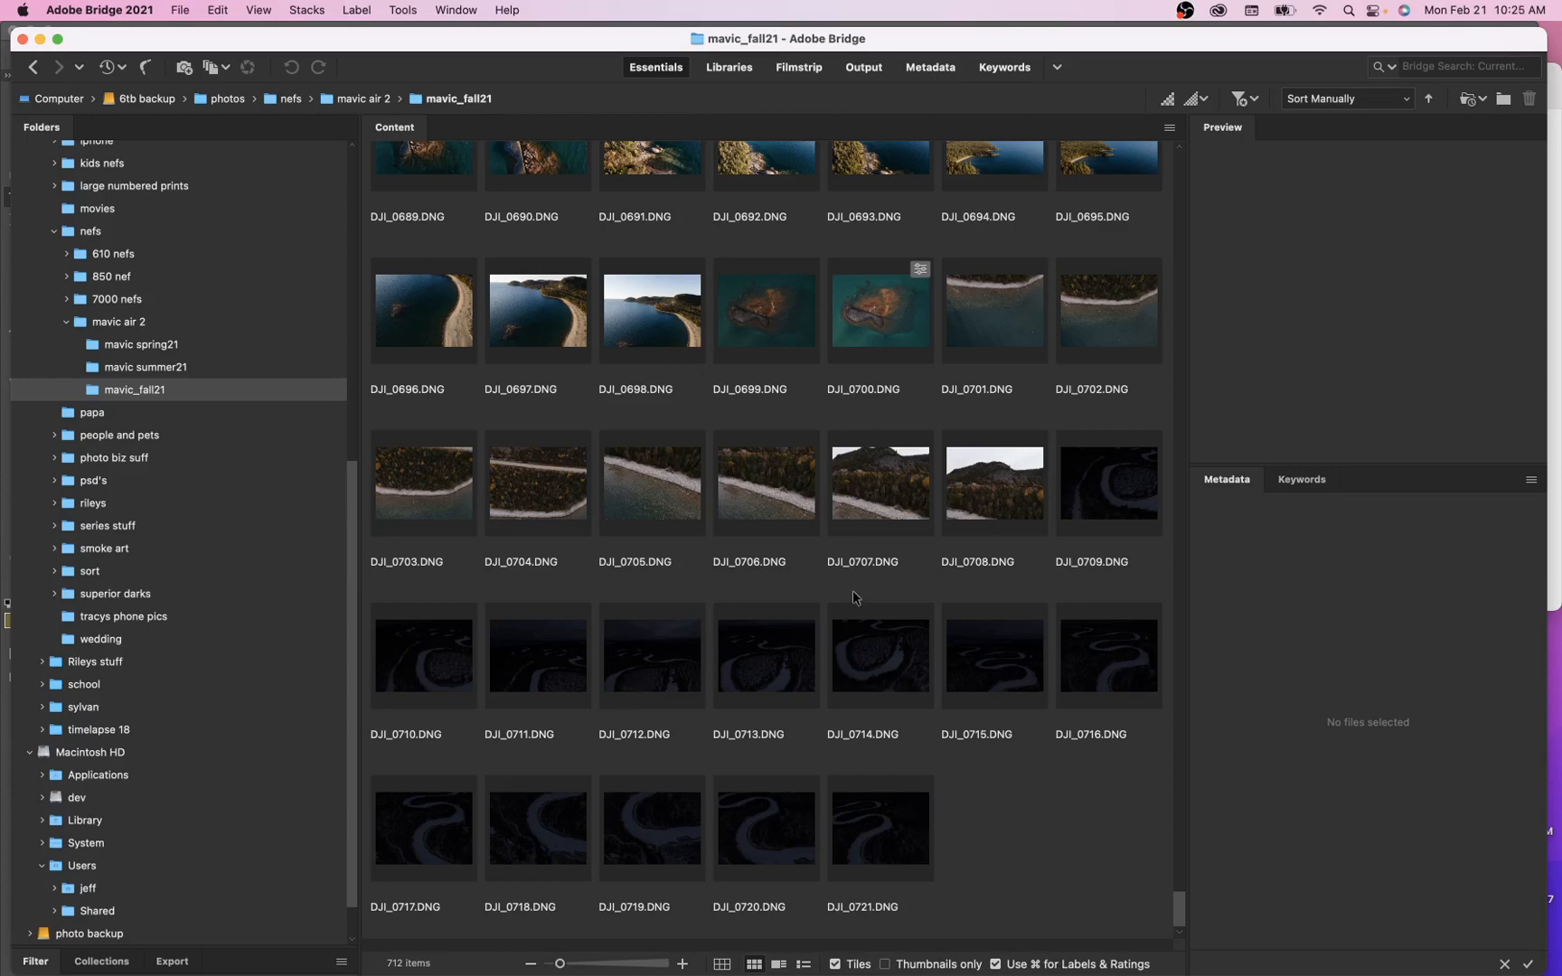
Open the four drone images DJI_0701.DNG through DJI_0704.DNG together in Camera Raw
{"action": "left_click", "coordinate": [537, 511]}
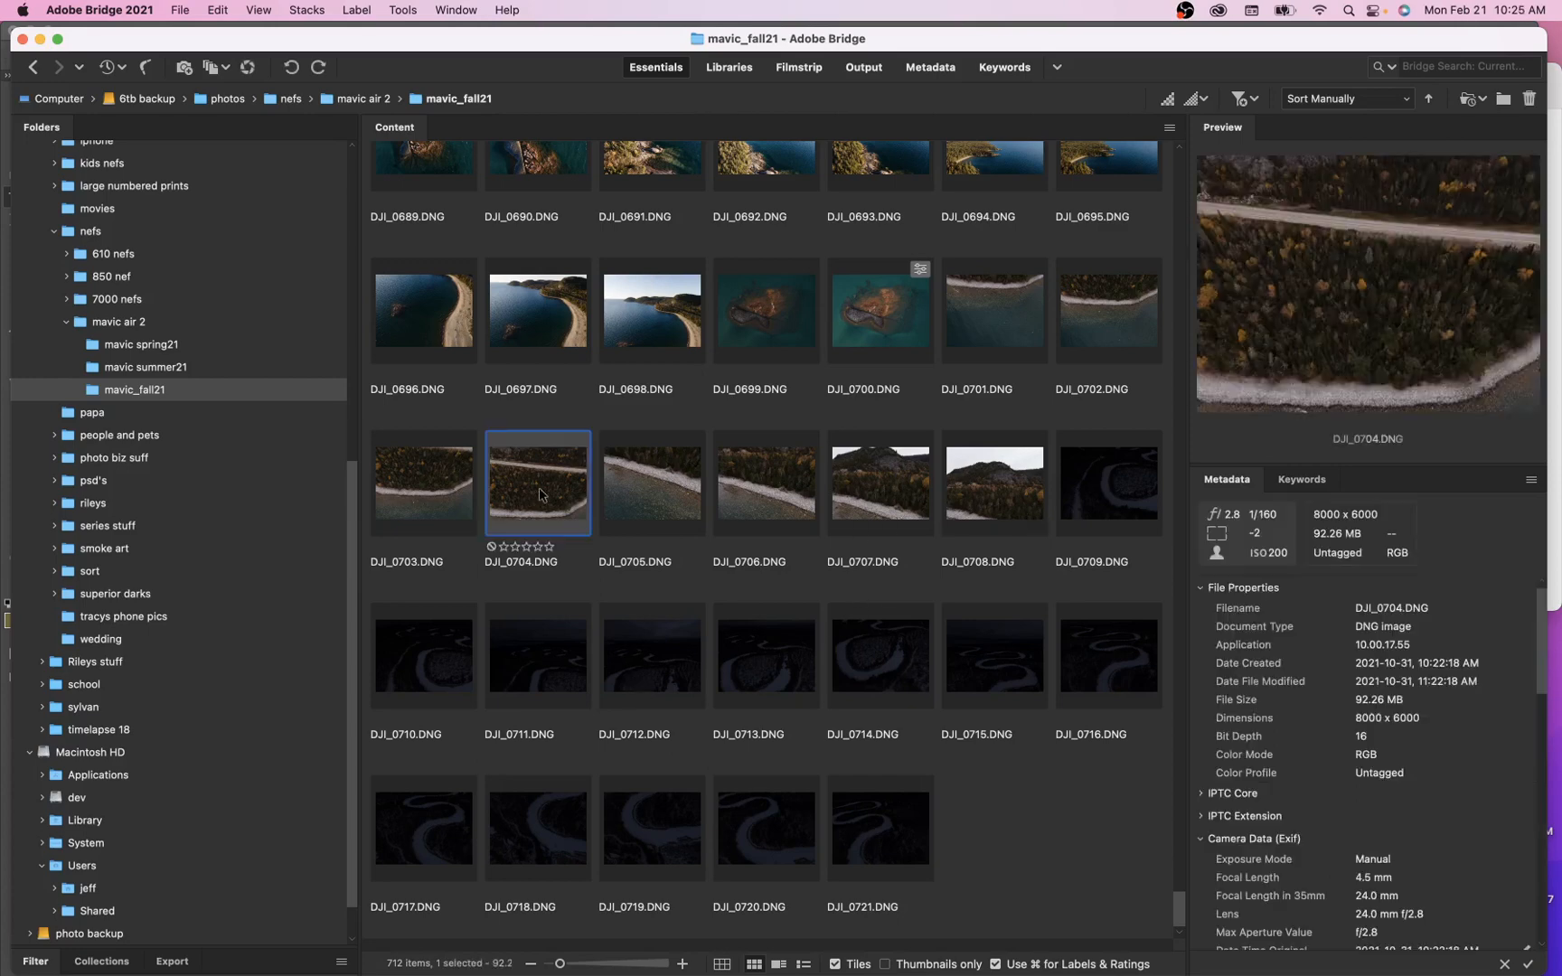
{"action": "left_click", "coordinate": [1001, 312], "text": "shift"}
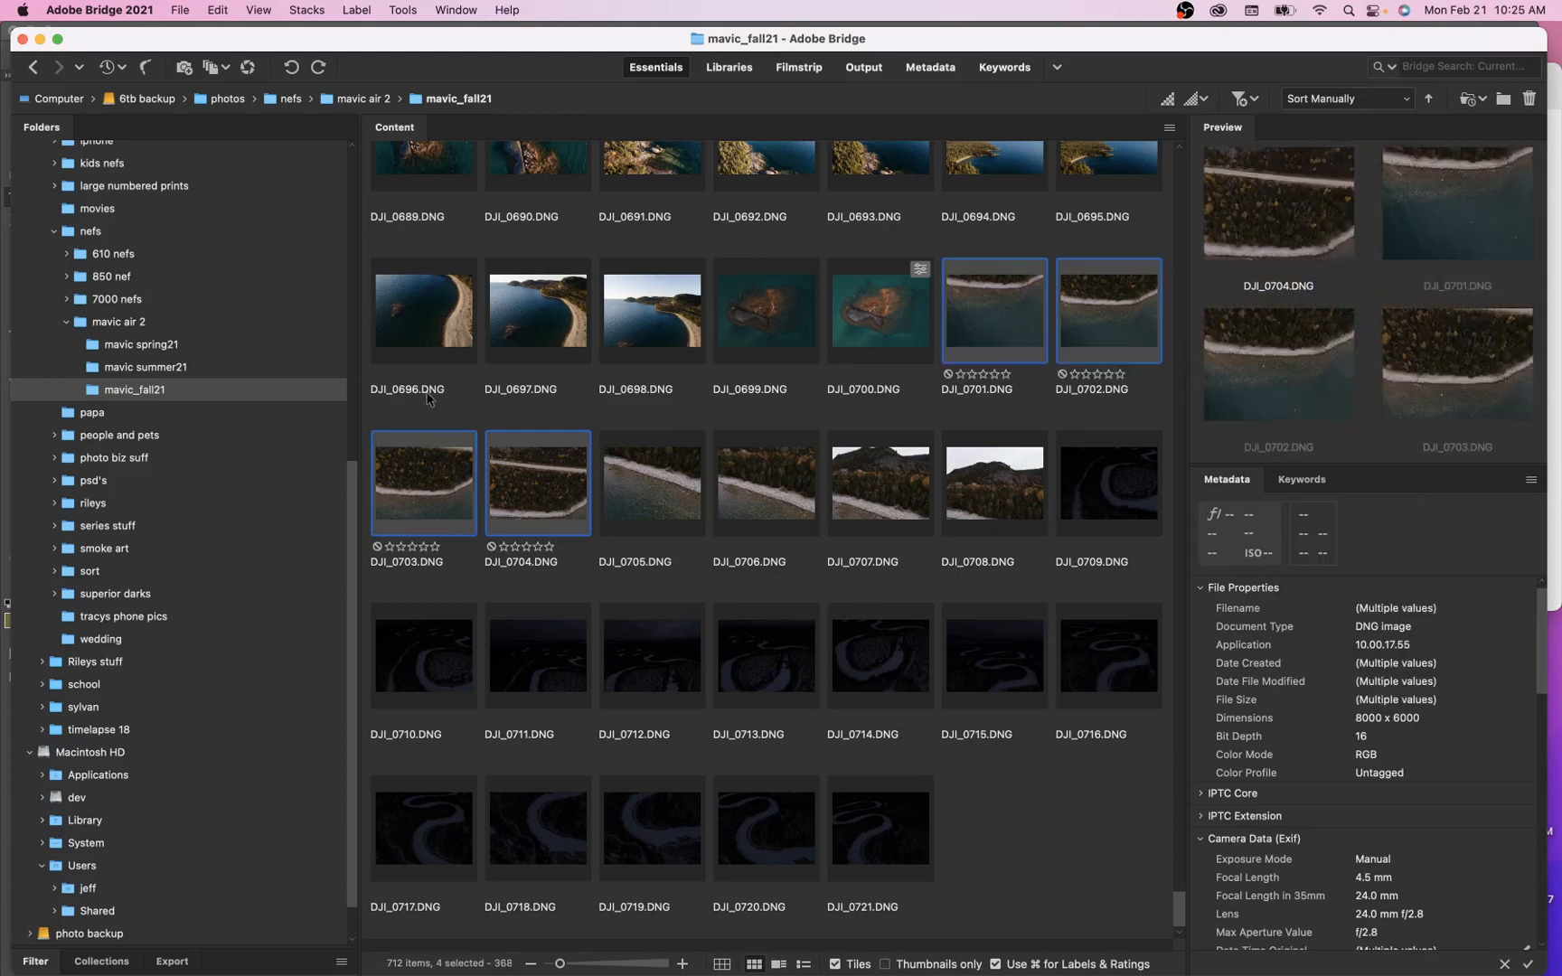
{"action": "left_click", "coordinate": [525, 547]}
{"action": "key", "text": "super+Tab"}
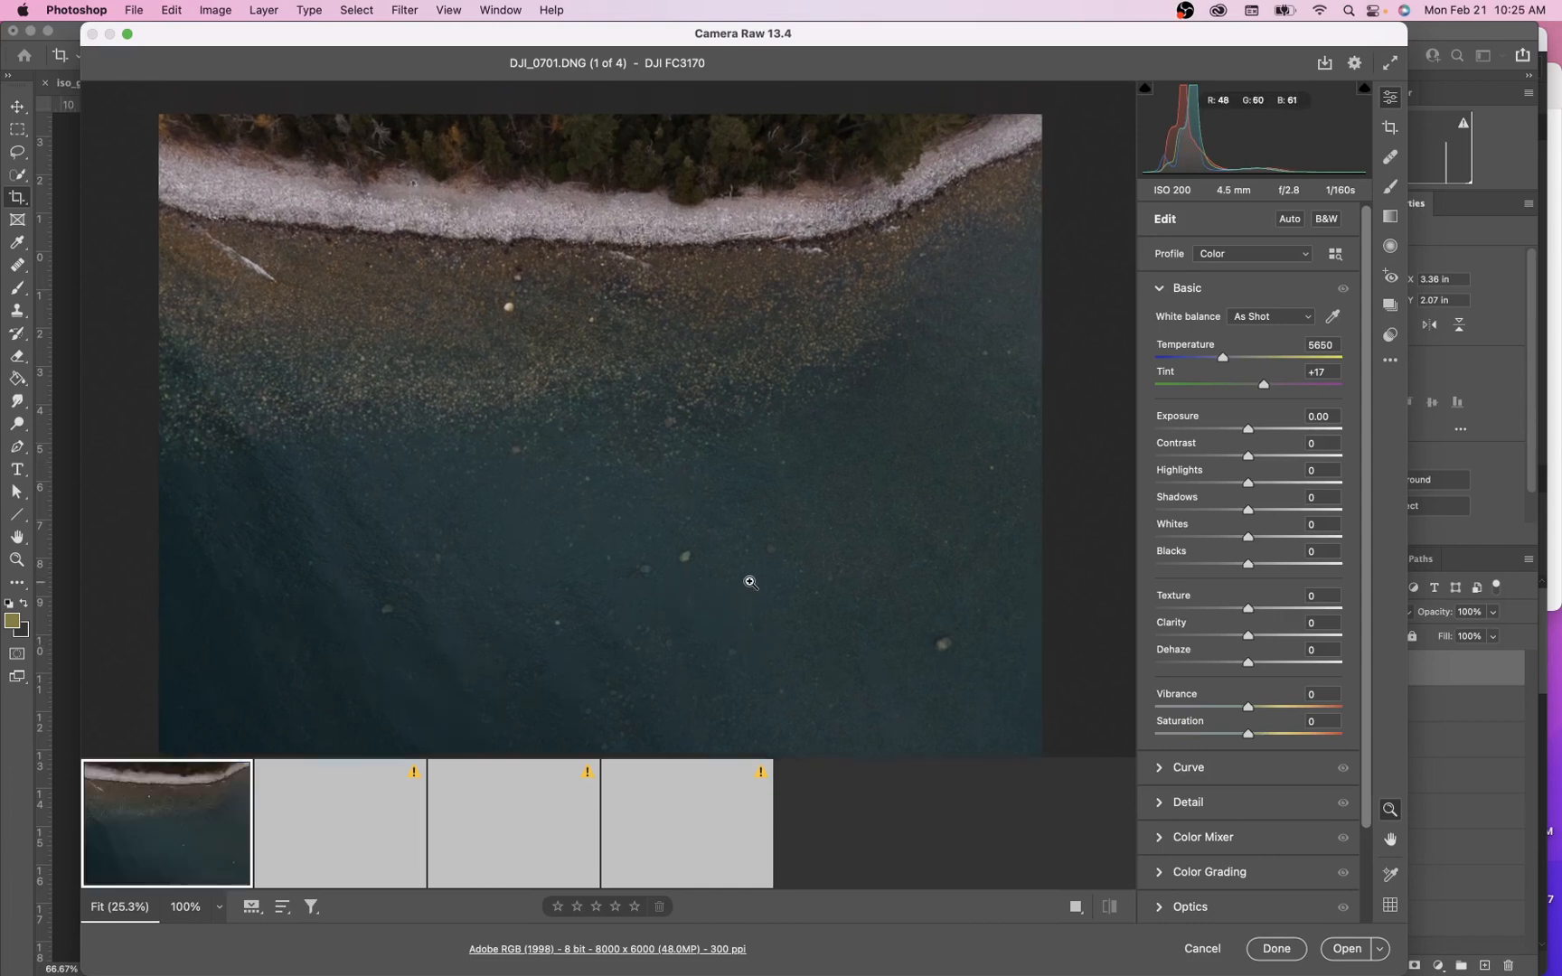
{"action": "scroll", "coordinate": [751, 582], "scroll_direction": "down", "scroll_amount": 3}
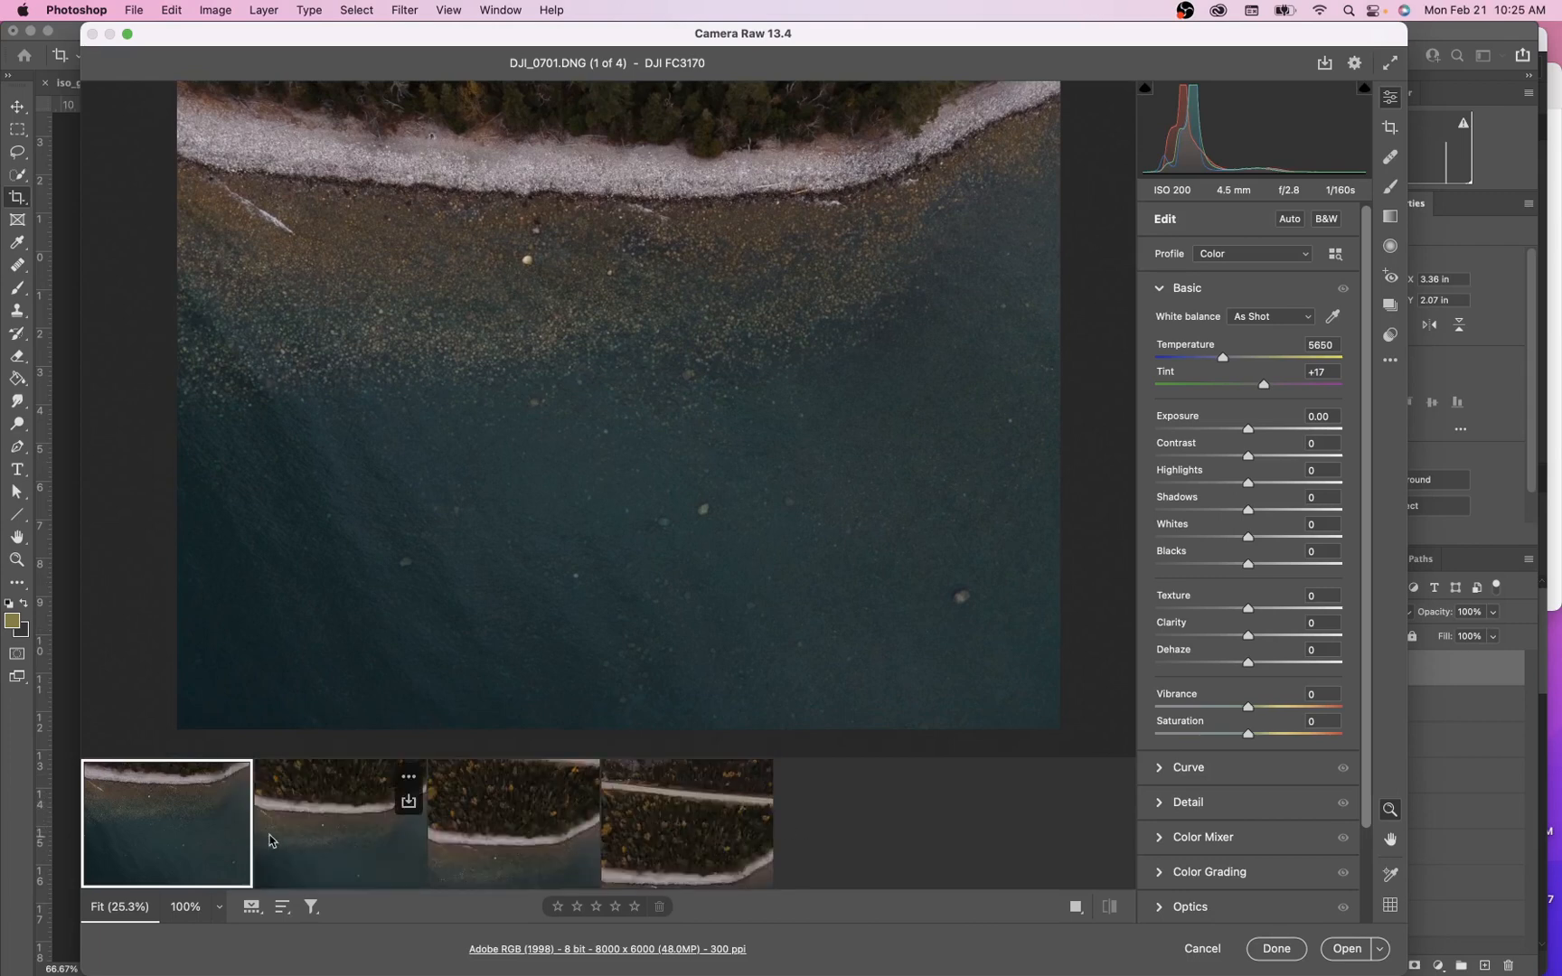
Select all four images for joint editing and open their Optics settings
{"action": "left_click", "coordinate": [684, 838], "text": "shift"}
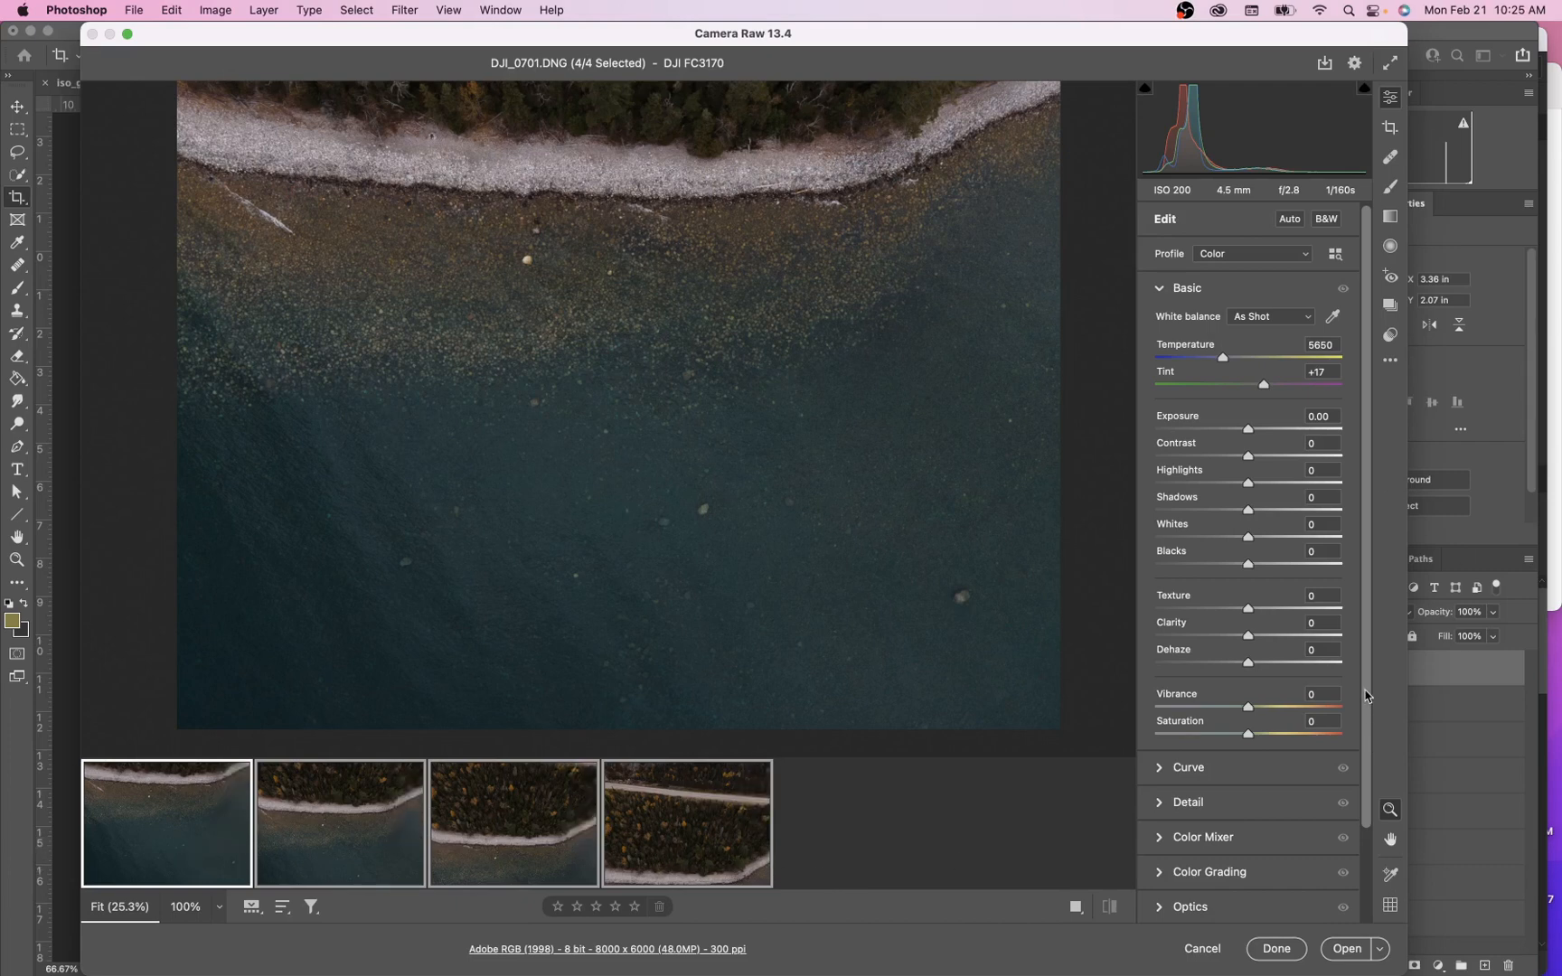
{"action": "left_click_drag", "start_coordinate": [1366, 696], "coordinate": [1371, 802]}
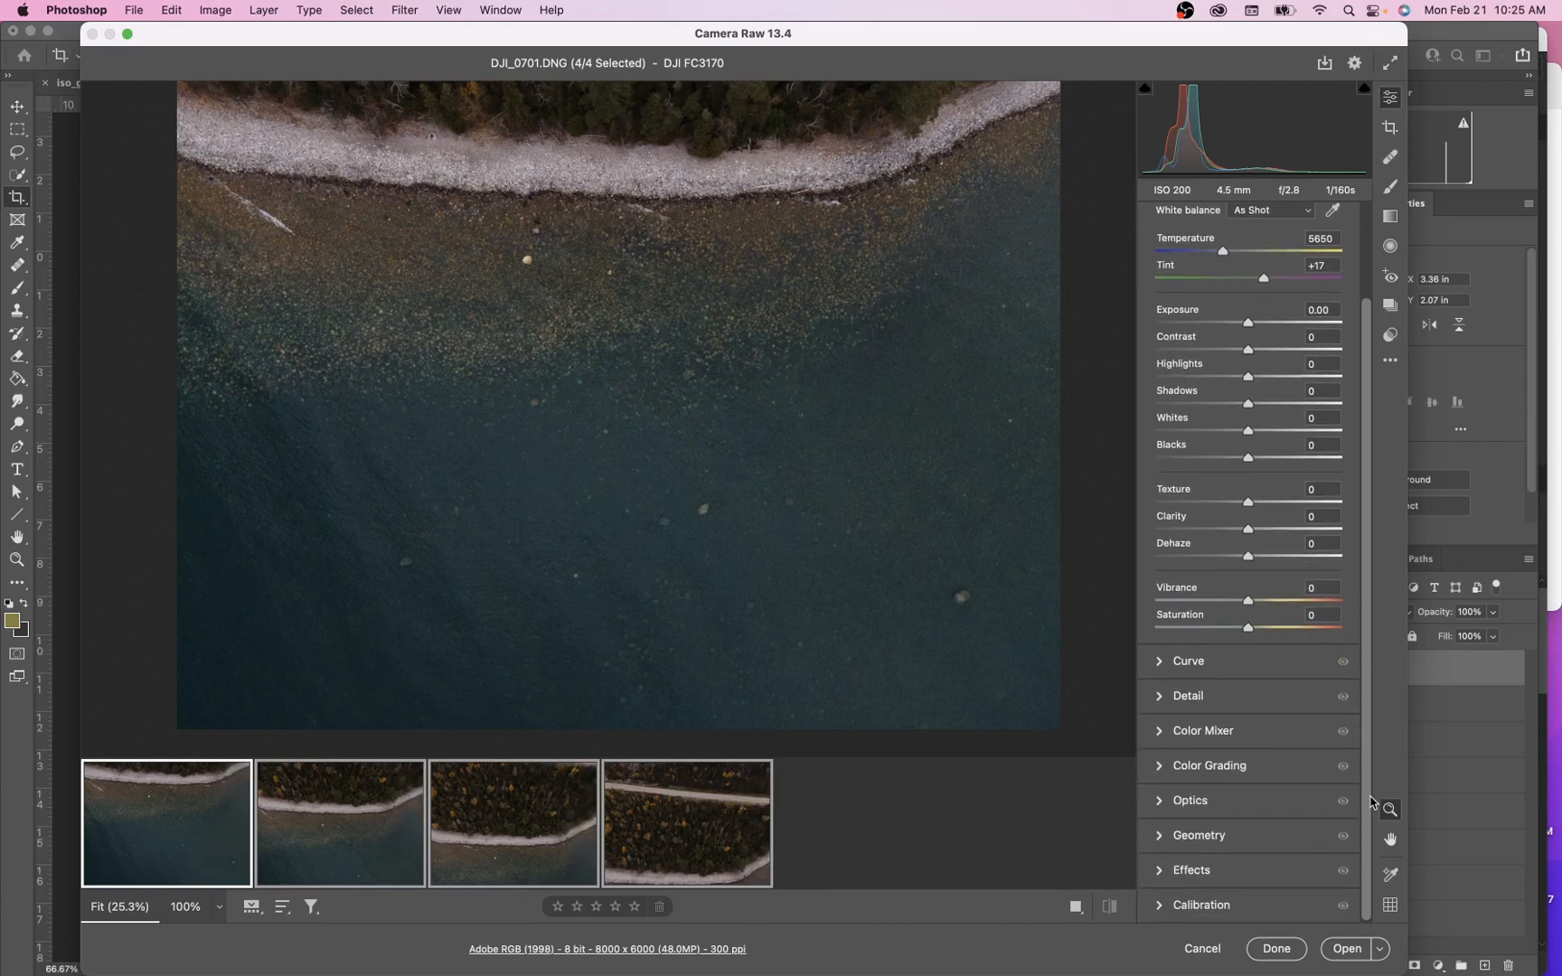
{"action": "left_click", "coordinate": [1159, 802]}
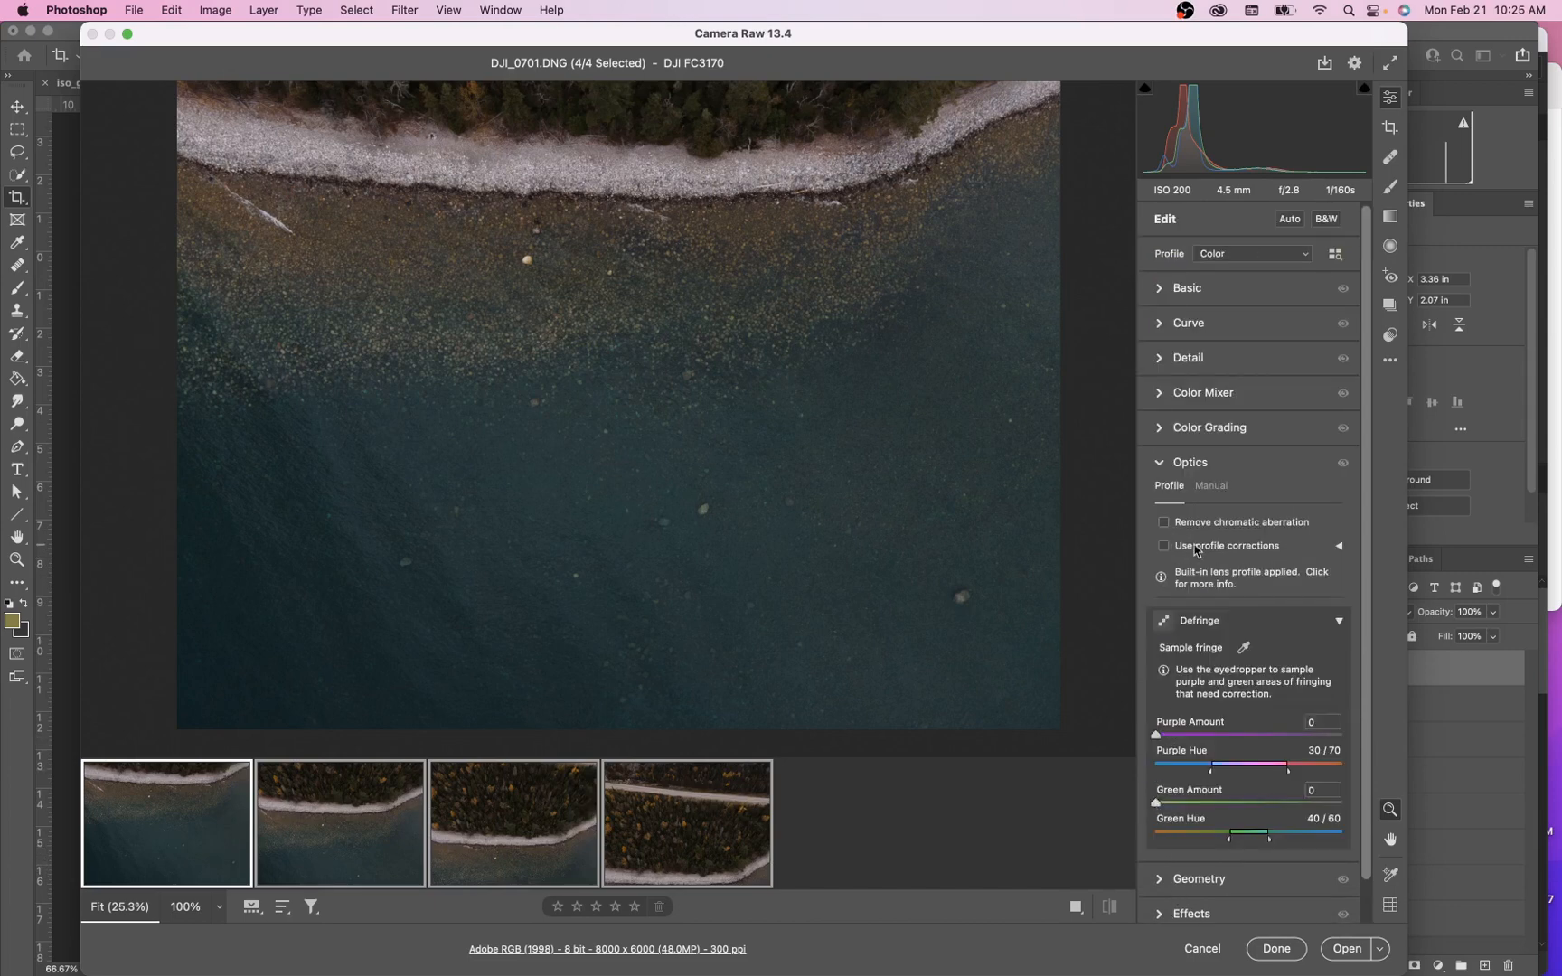
Try the lens profile corrections on the four images, and switch them off again
{"action": "left_click", "coordinate": [1339, 547]}
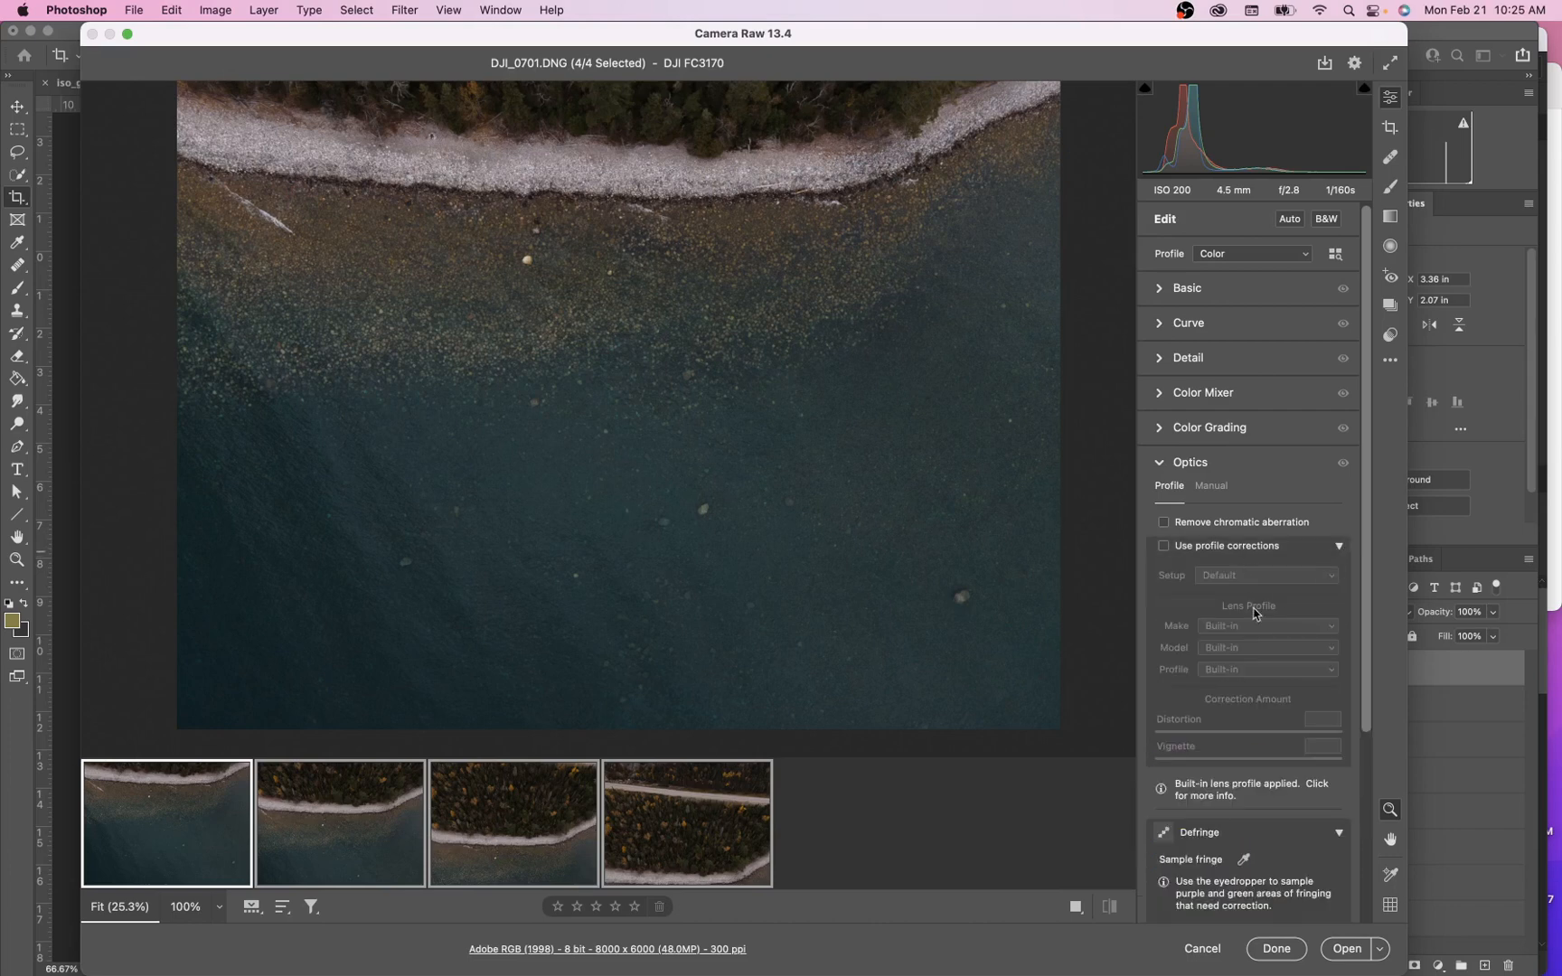
{"action": "left_click", "coordinate": [1167, 548]}
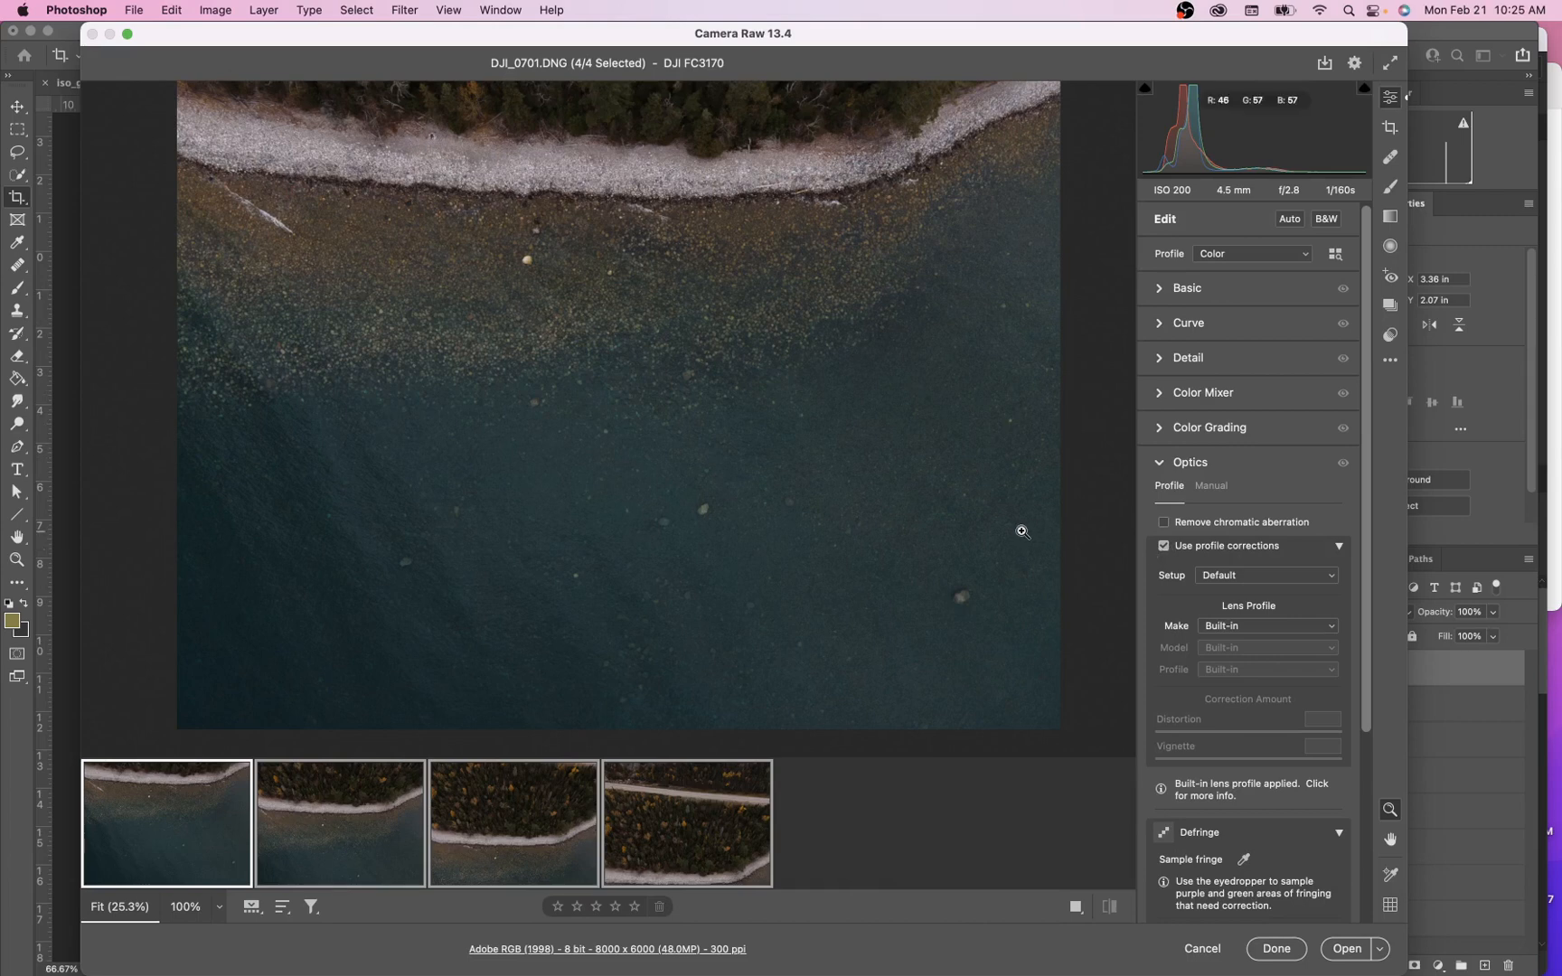
{"action": "left_click", "coordinate": [1164, 547]}
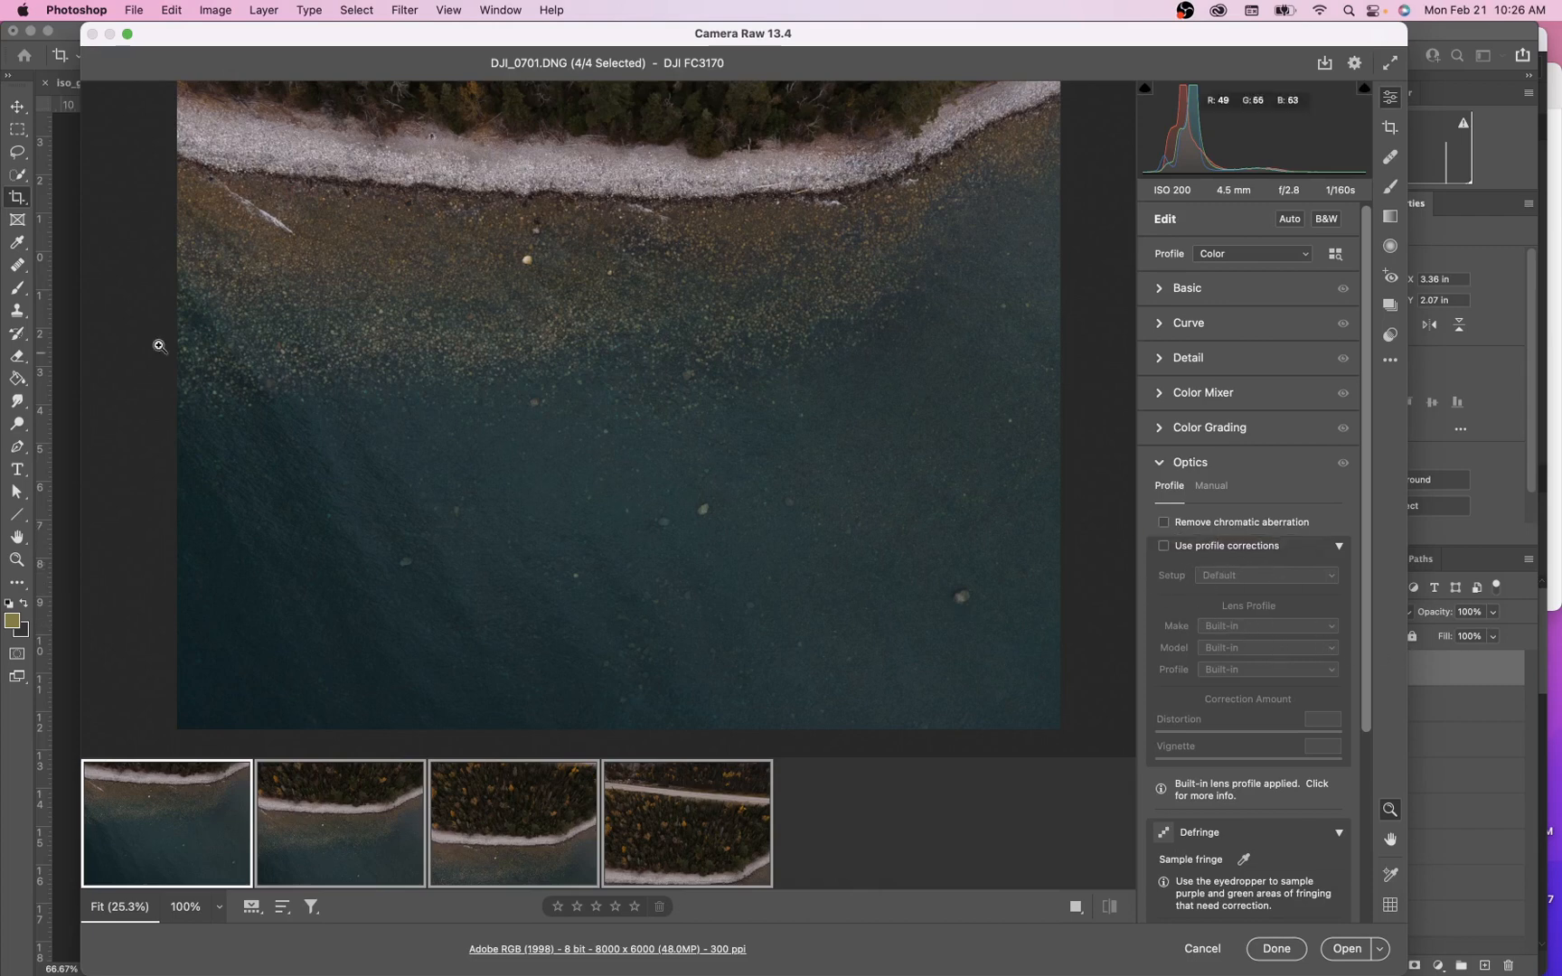
Turn on chromatic aberration removal for all four images, comparing it on and off up close on the driftwood log
{"action": "mouse_move", "coordinate": [258, 213]}
{"action": "left_mouse_down"}
{"action": "mouse_move", "coordinate": [451, 262]}
{"action": "mouse_move", "coordinate": [511, 255]}
{"action": "left_mouse_up"}
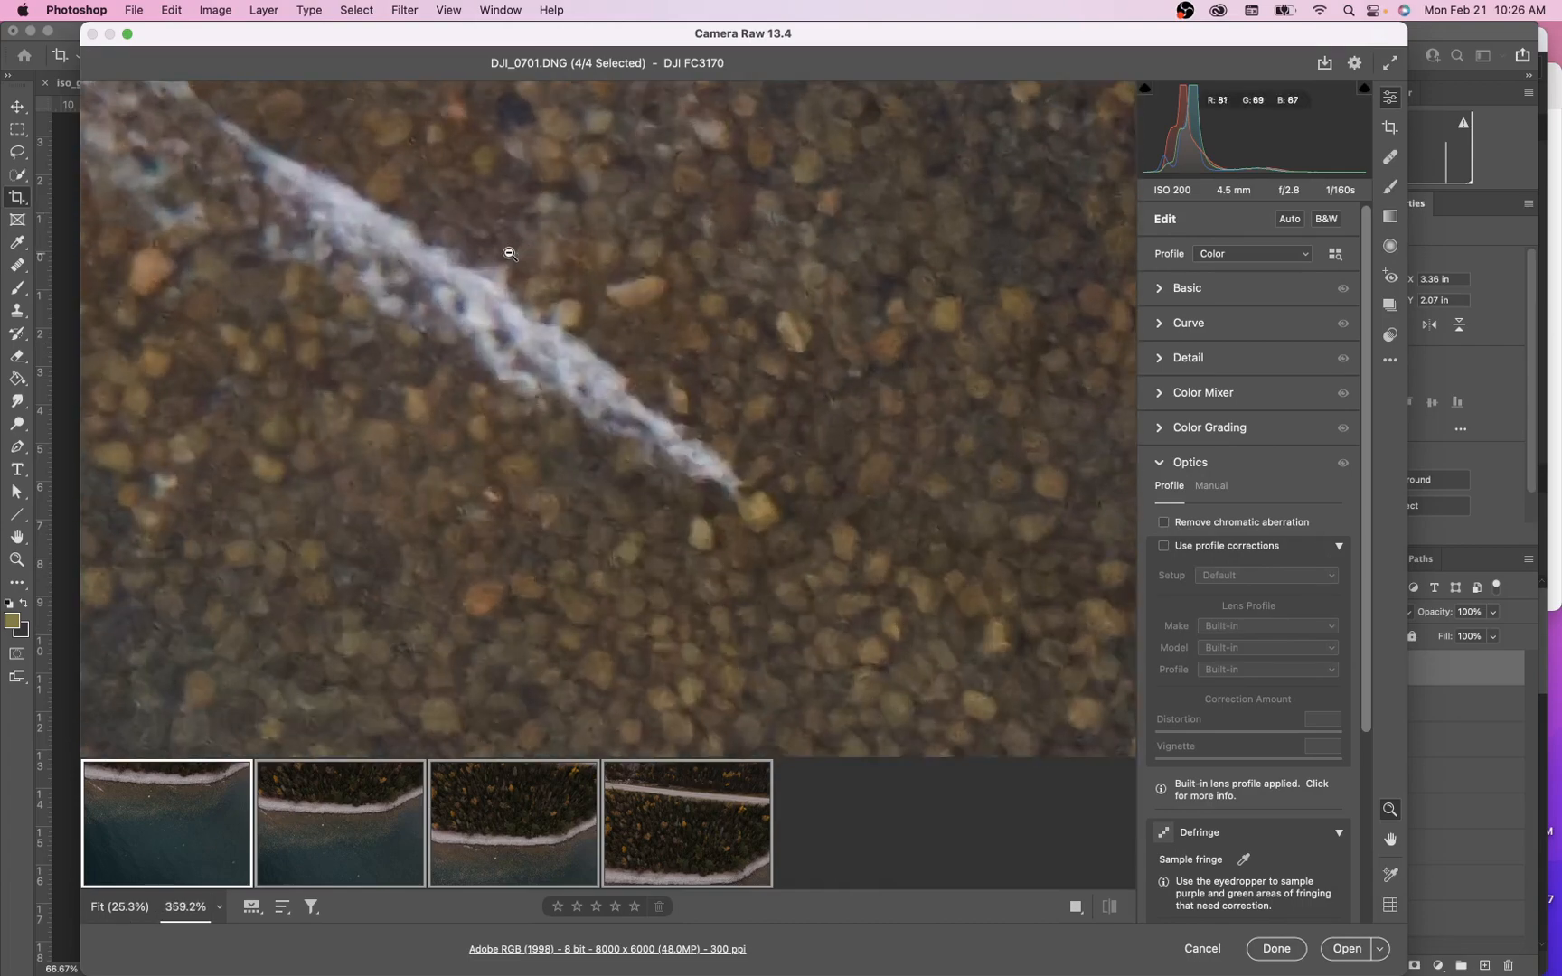
{"action": "left_click_drag", "start_coordinate": [460, 307], "coordinate": [621, 321]}
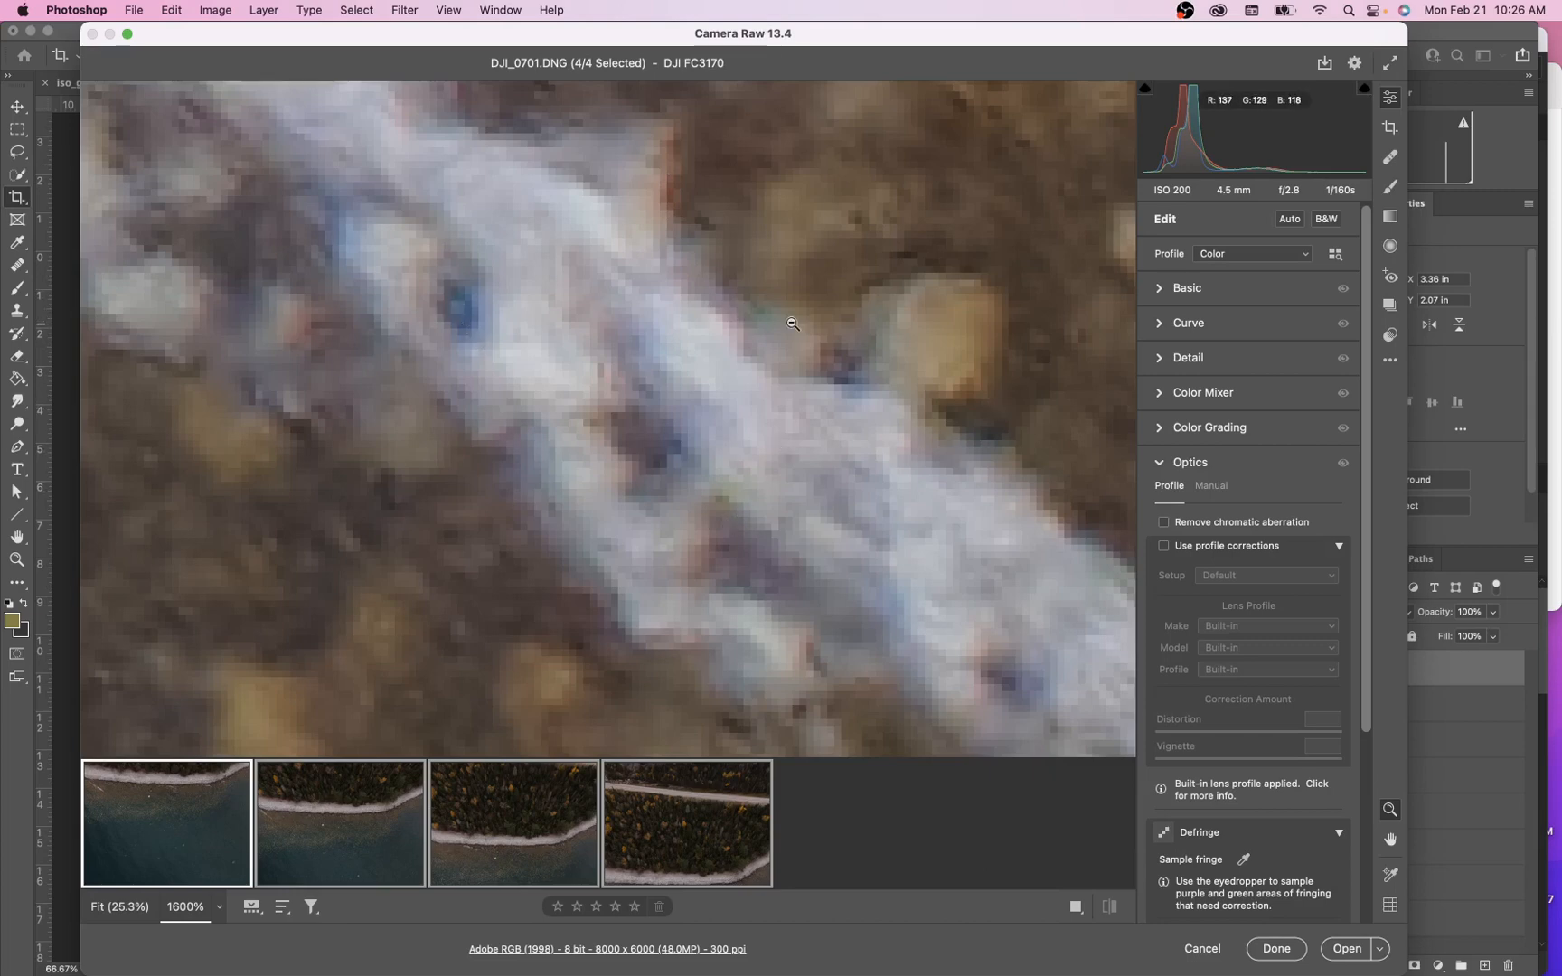
{"action": "left_click", "coordinate": [1165, 524]}
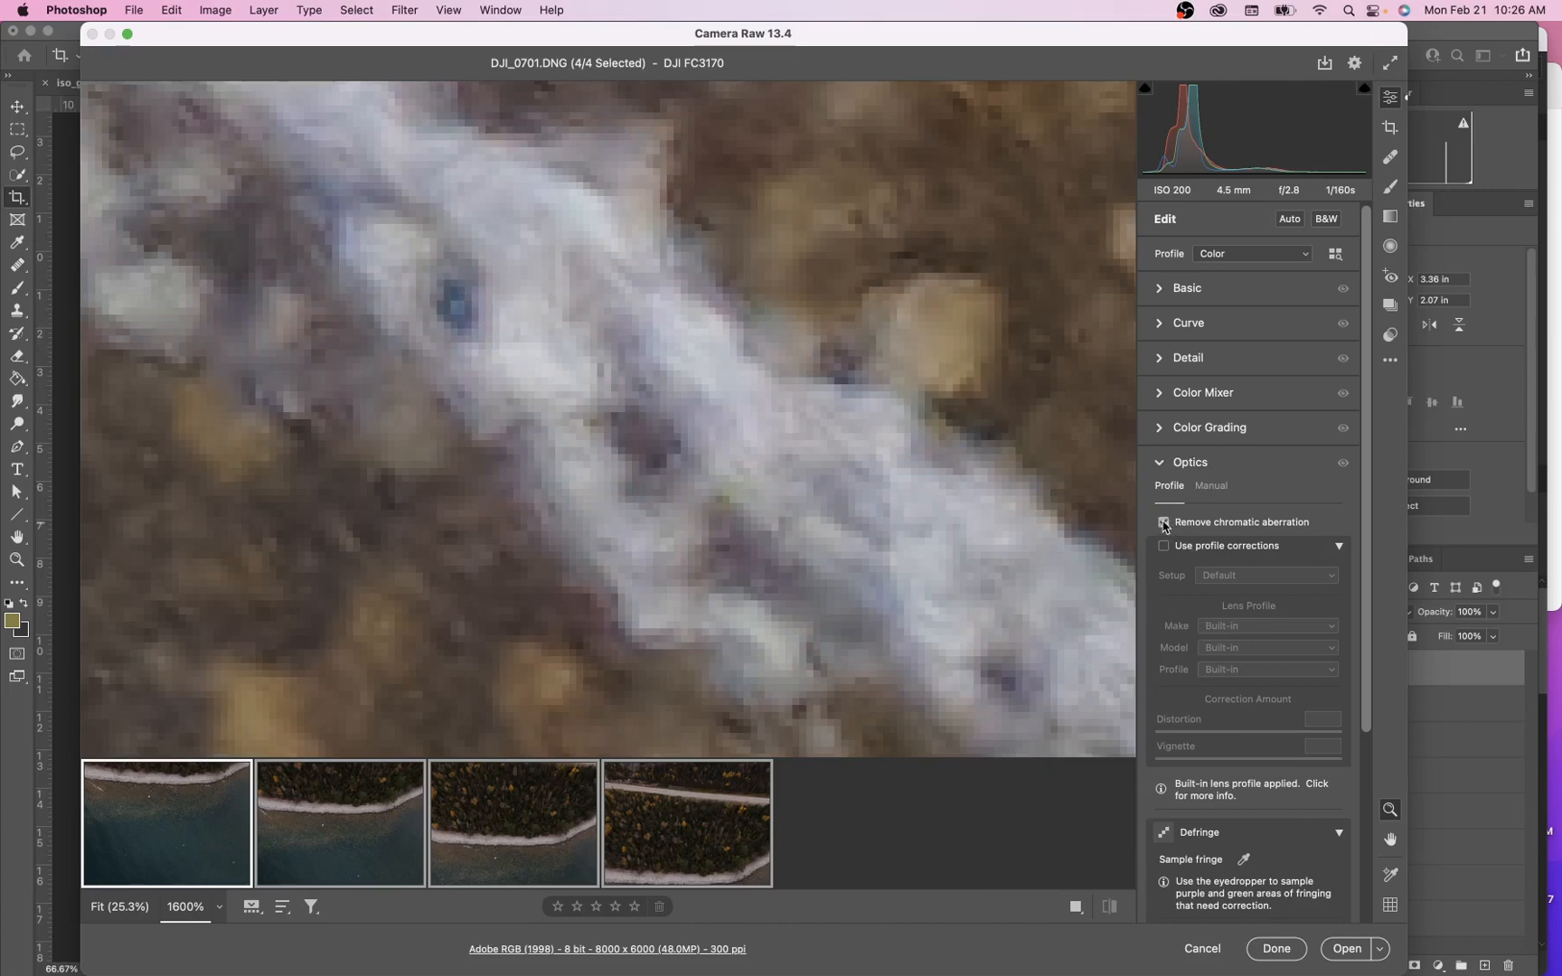
{"action": "left_click", "coordinate": [1165, 523]}
{"action": "left_click", "coordinate": [1165, 525]}
{"action": "left_click", "coordinate": [1166, 524]}
{"action": "left_click", "coordinate": [1165, 524]}
{"action": "left_click", "coordinate": [1165, 524]}
{"action": "left_click", "coordinate": [1165, 524]}
{"action": "scroll", "coordinate": [940, 505], "scroll_direction": "right", "scroll_amount": 10}
{"action": "scroll", "coordinate": [940, 505], "scroll_direction": "up", "scroll_amount": 5}
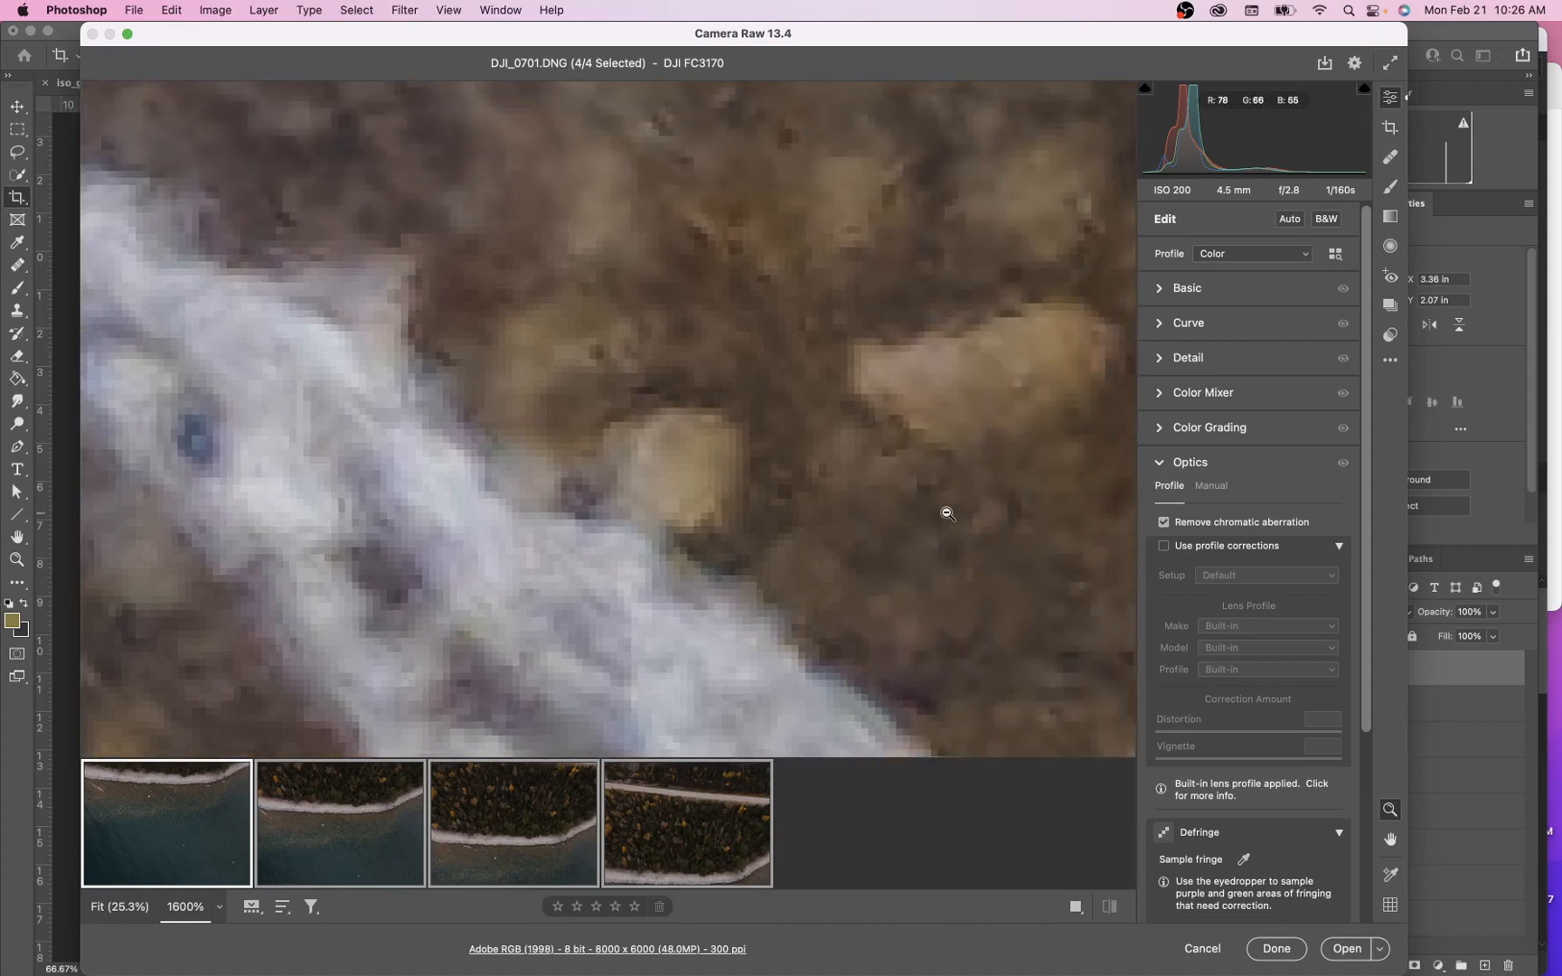
{"action": "scroll", "coordinate": [946, 513], "scroll_direction": "right", "scroll_amount": 5}
{"action": "scroll", "coordinate": [946, 514], "scroll_direction": "down", "scroll_amount": 3}
{"action": "left_click", "coordinate": [947, 513]}
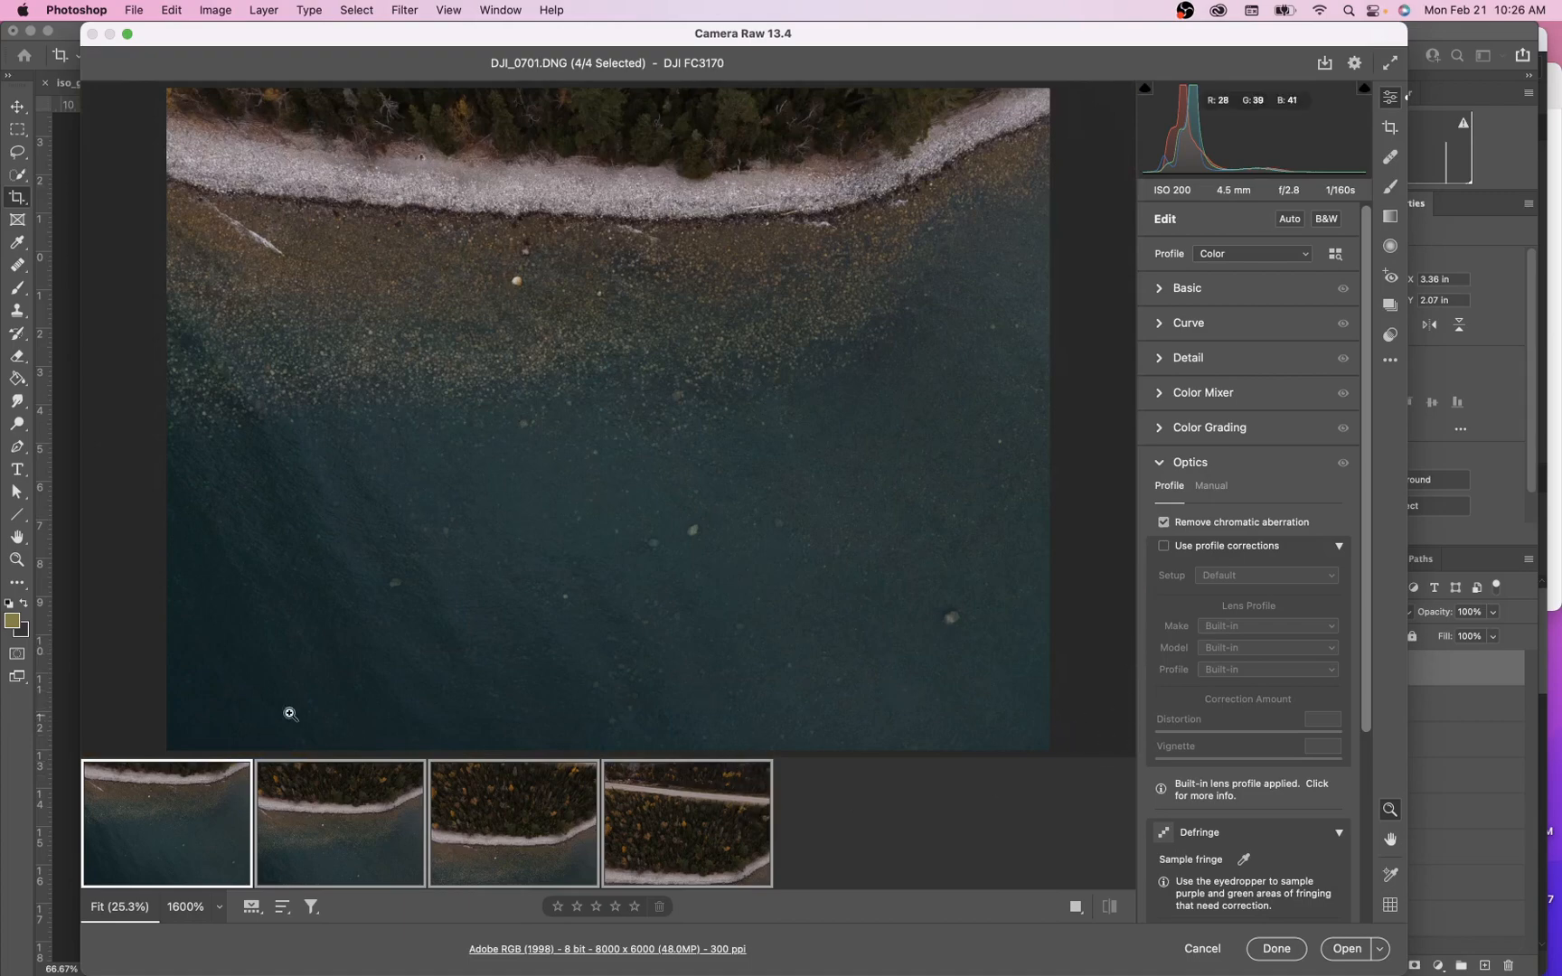
Check the dark water up close for noise and lower the color noise reduction for all four images
{"action": "left_click_drag", "start_coordinate": [369, 703], "coordinate": [642, 713]}
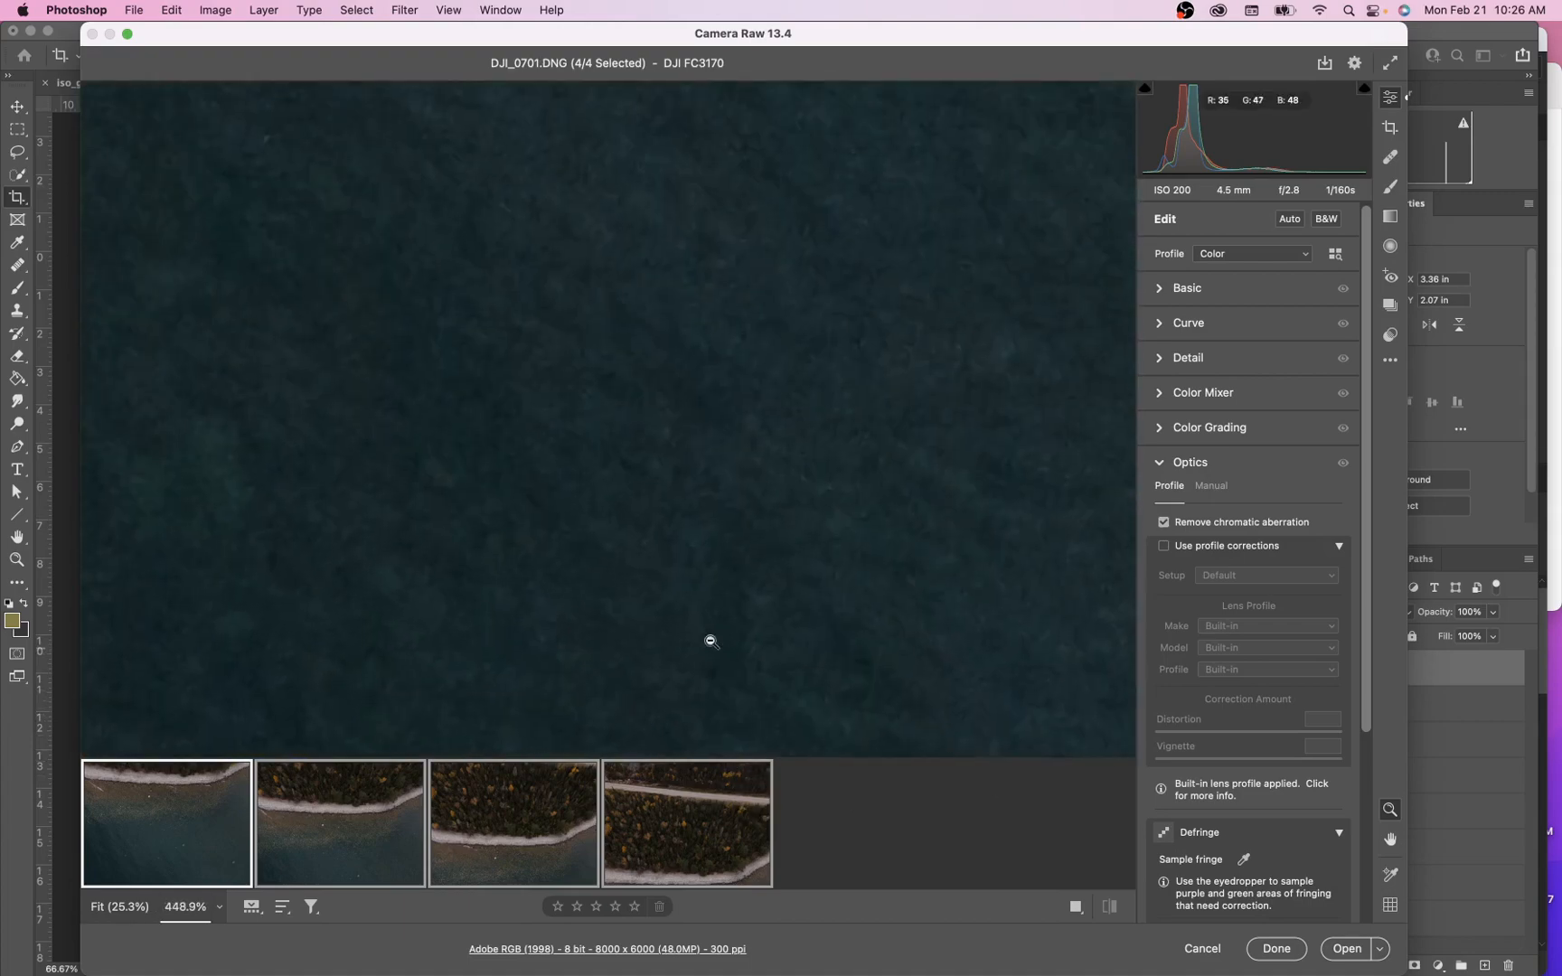
{"action": "key", "text": "super+0"}
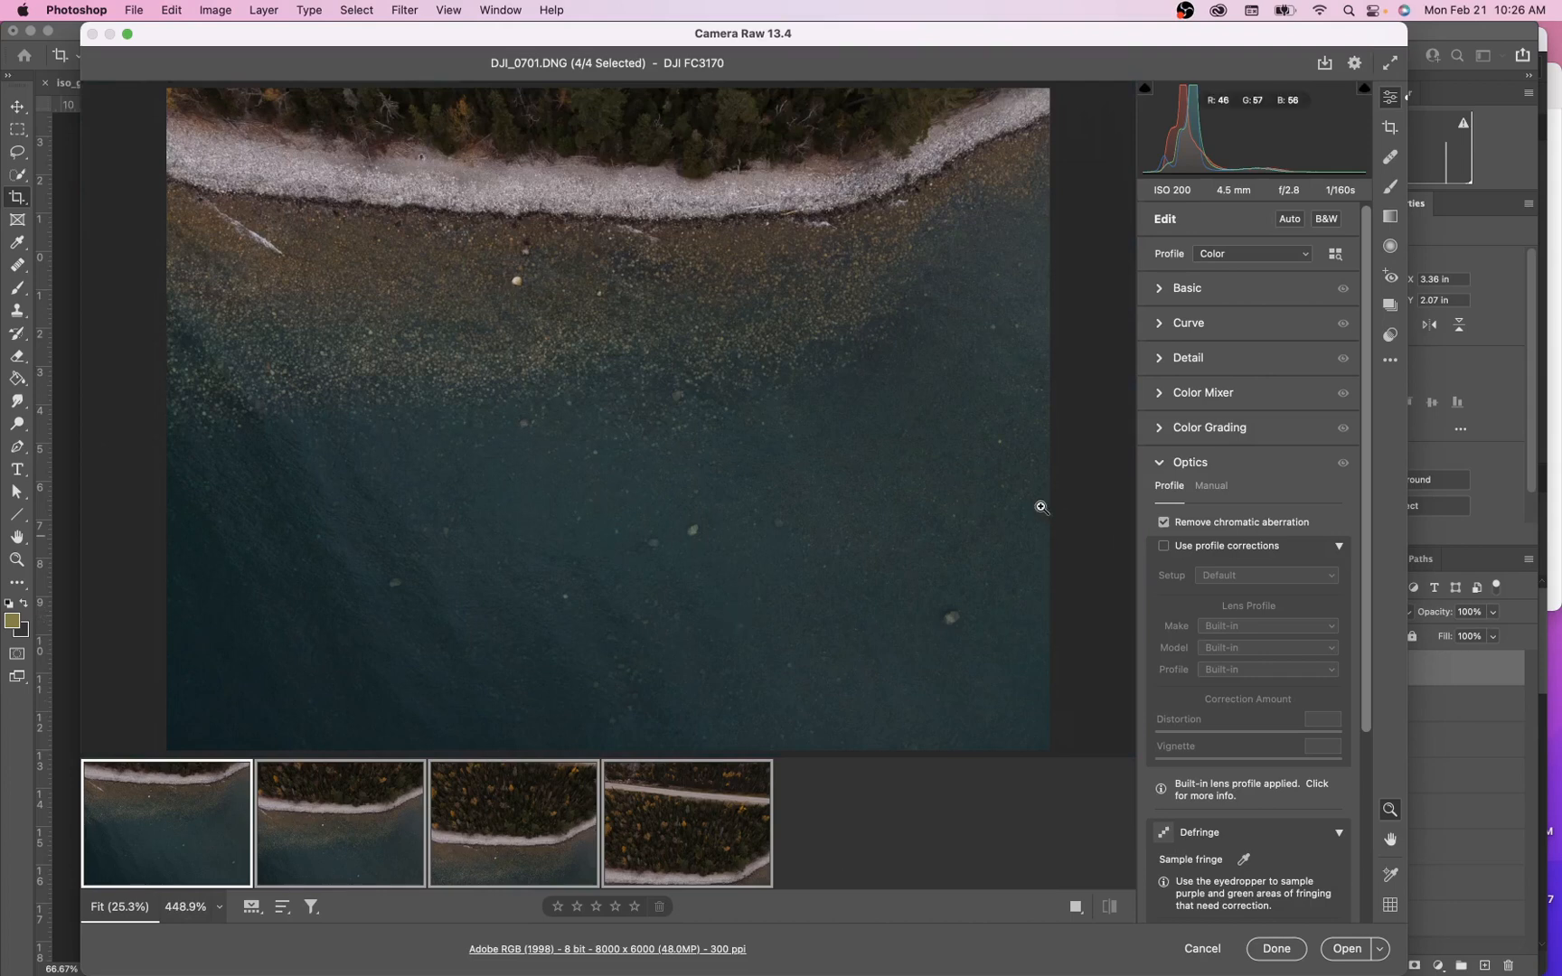
{"action": "left_click", "coordinate": [1162, 464]}
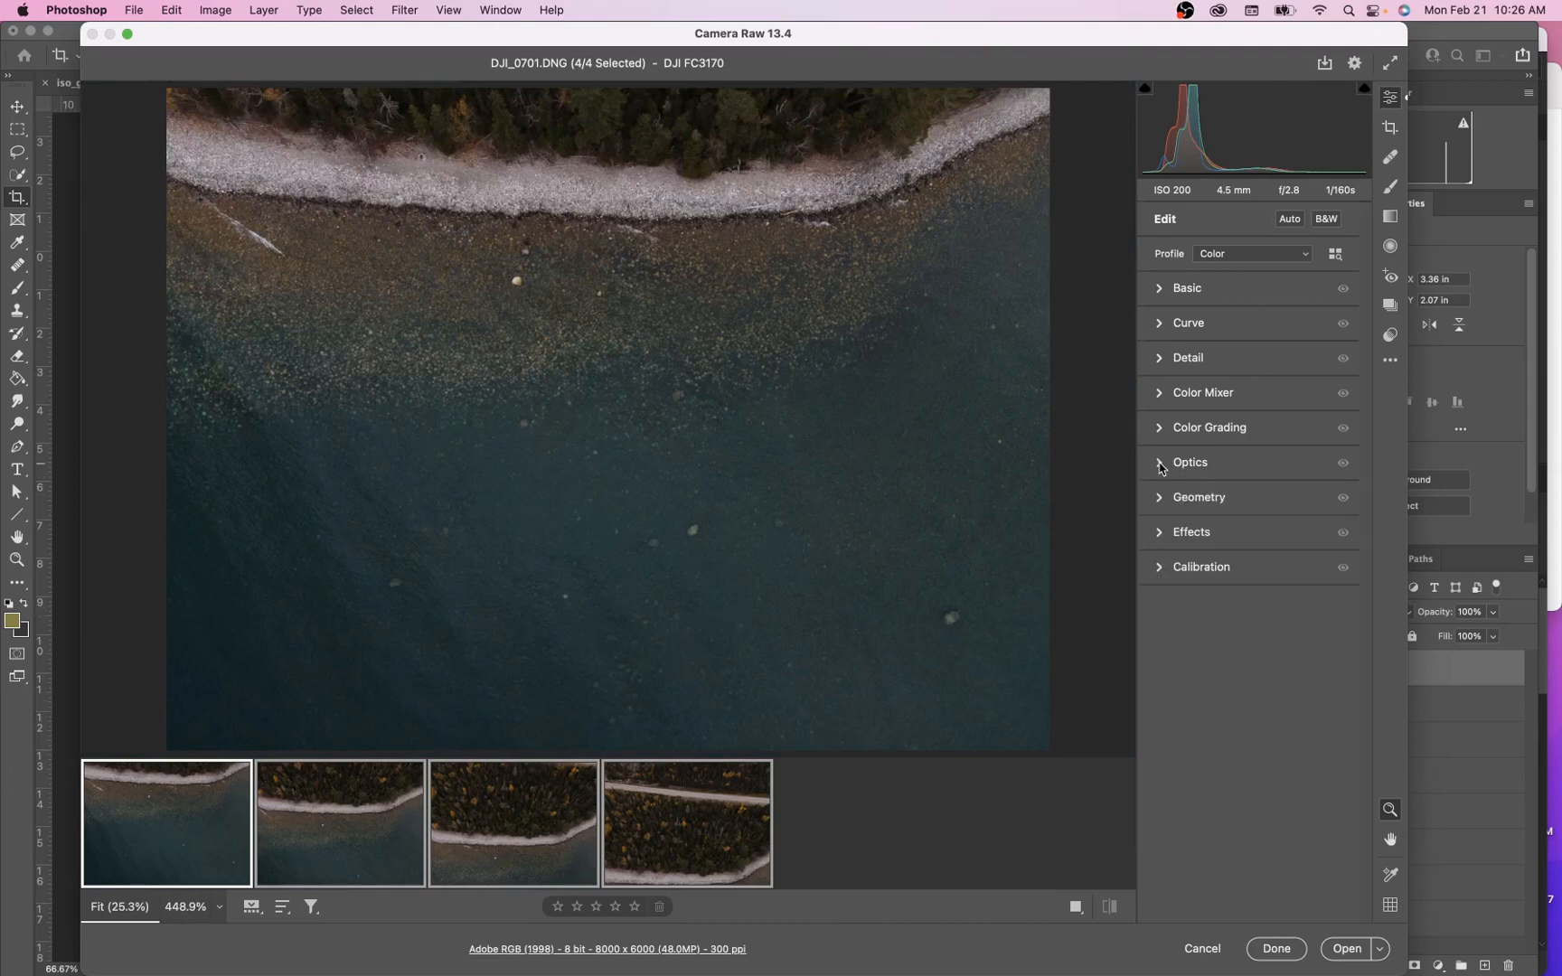
{"action": "left_click", "coordinate": [1172, 360]}
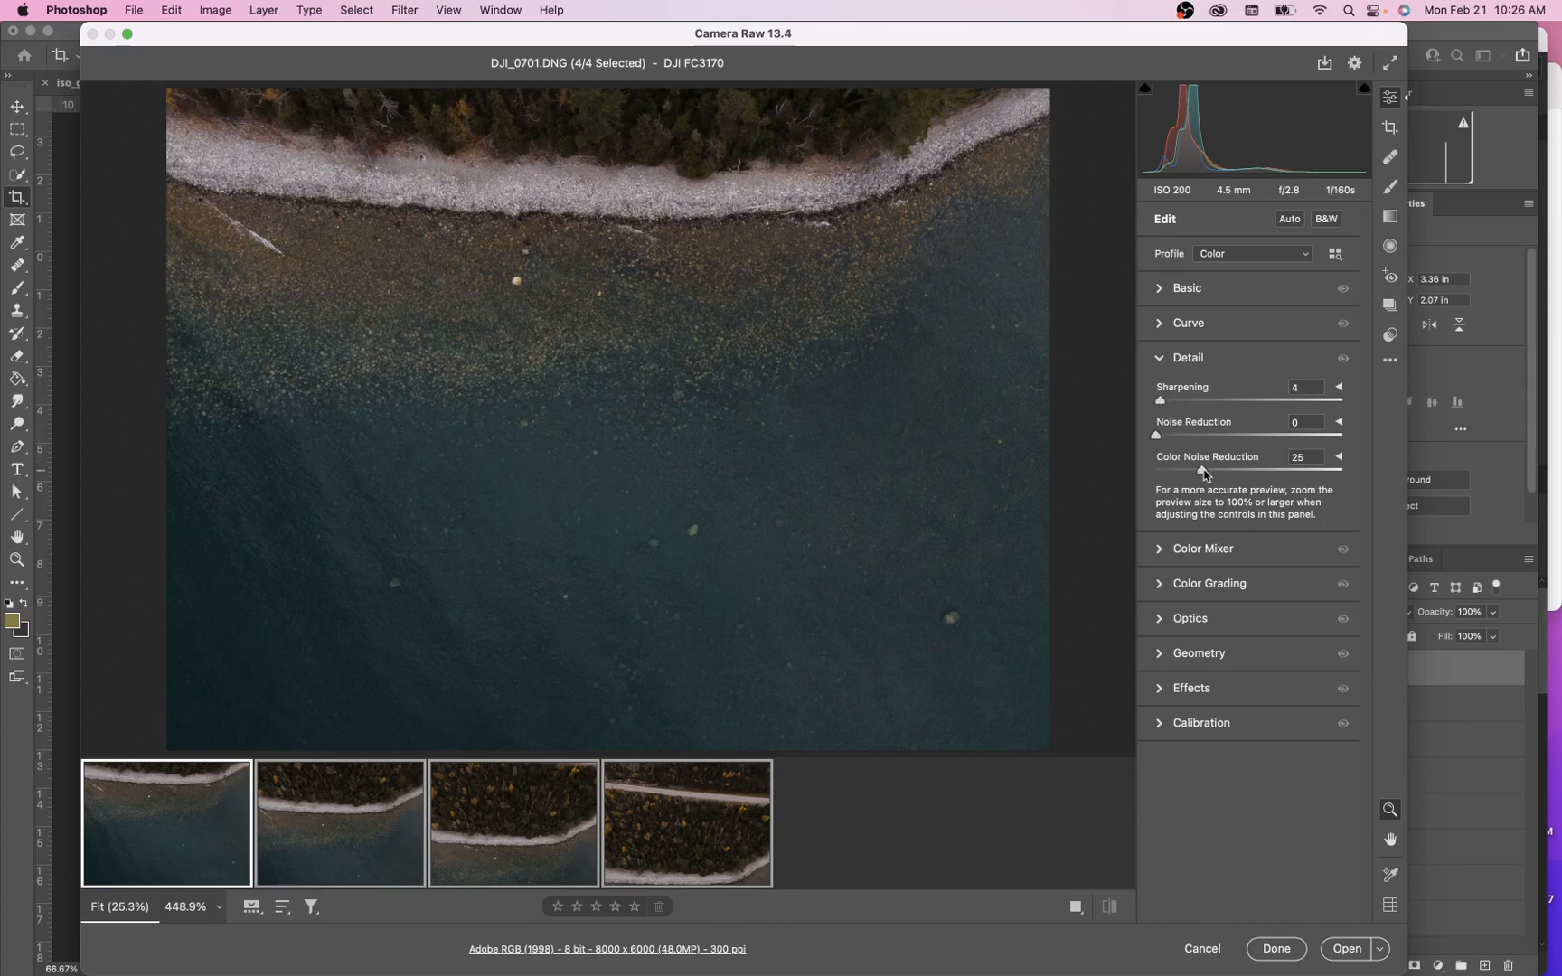
{"action": "left_click_drag", "start_coordinate": [1204, 474], "coordinate": [1162, 477]}
{"action": "left_click", "coordinate": [1160, 359]}
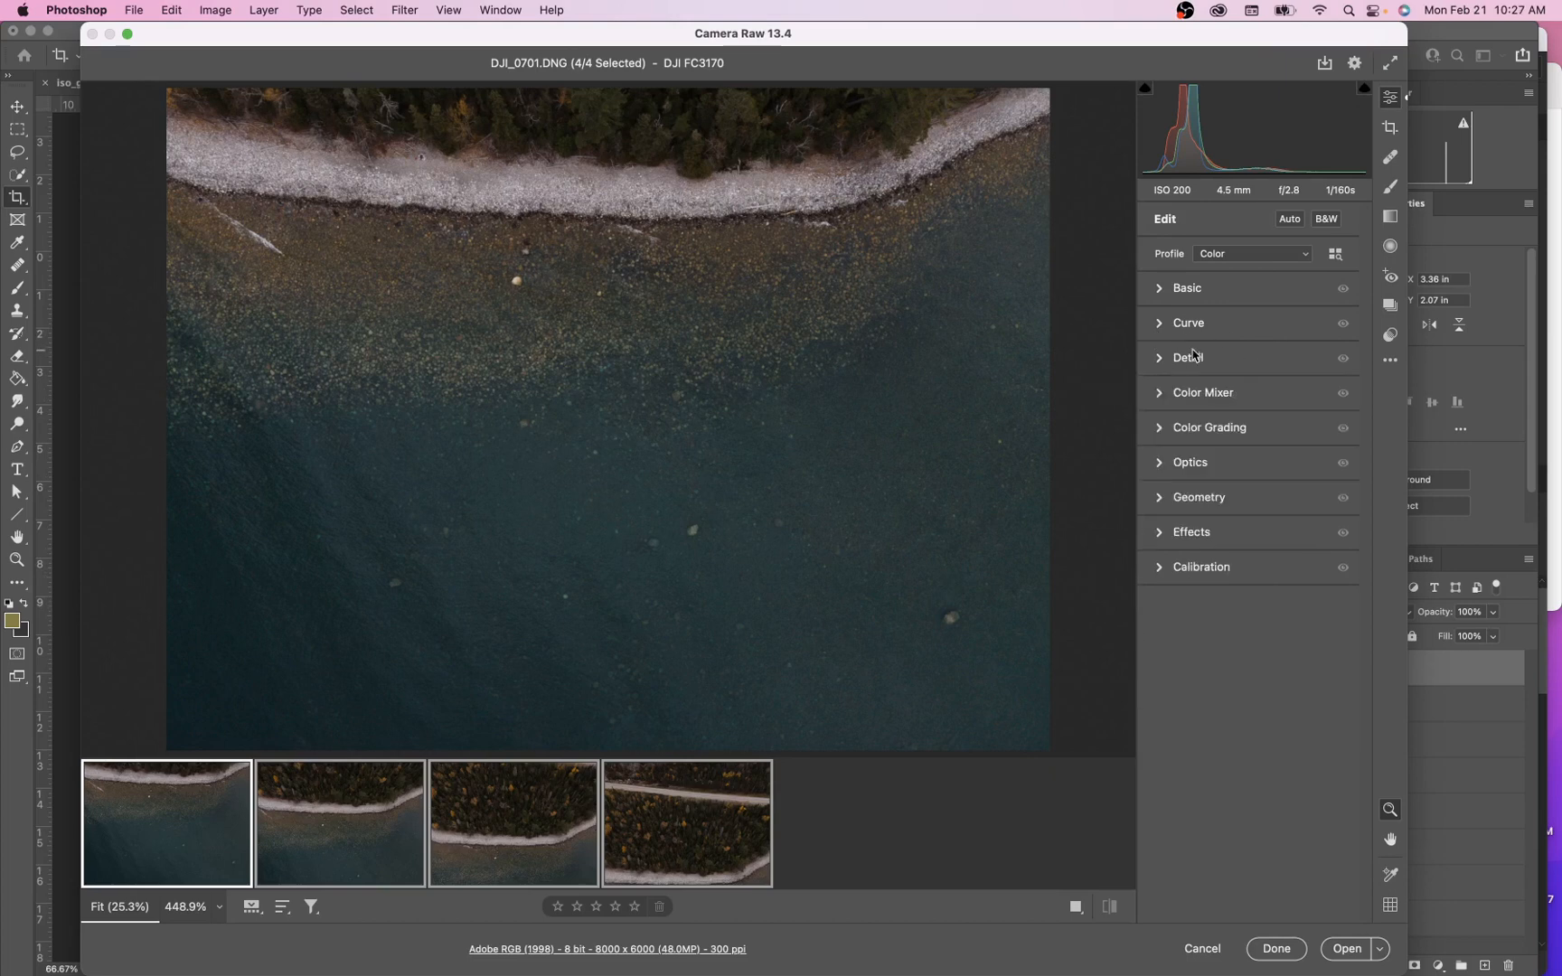
Try the Auto, Daylight and Flash white balance presets on all four images, checking Flash on DJI_0702 and DJI_0704
{"action": "left_click", "coordinate": [1158, 291]}
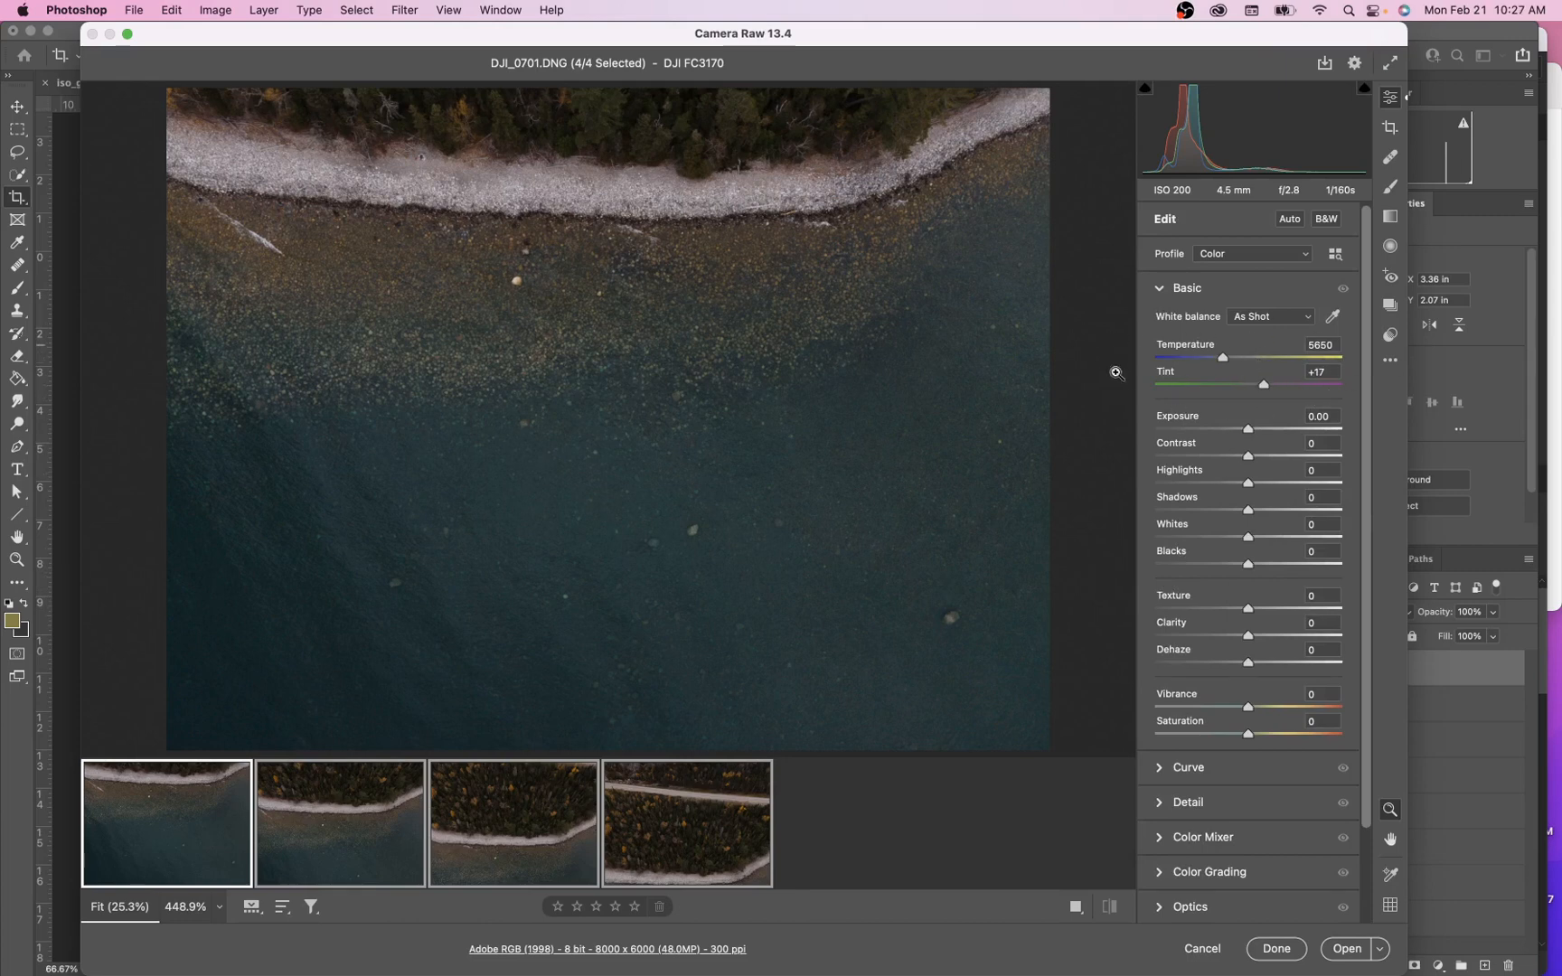
{"action": "left_click_drag", "start_coordinate": [1223, 359], "coordinate": [1222, 361]}
{"action": "left_click", "coordinate": [1282, 323]}
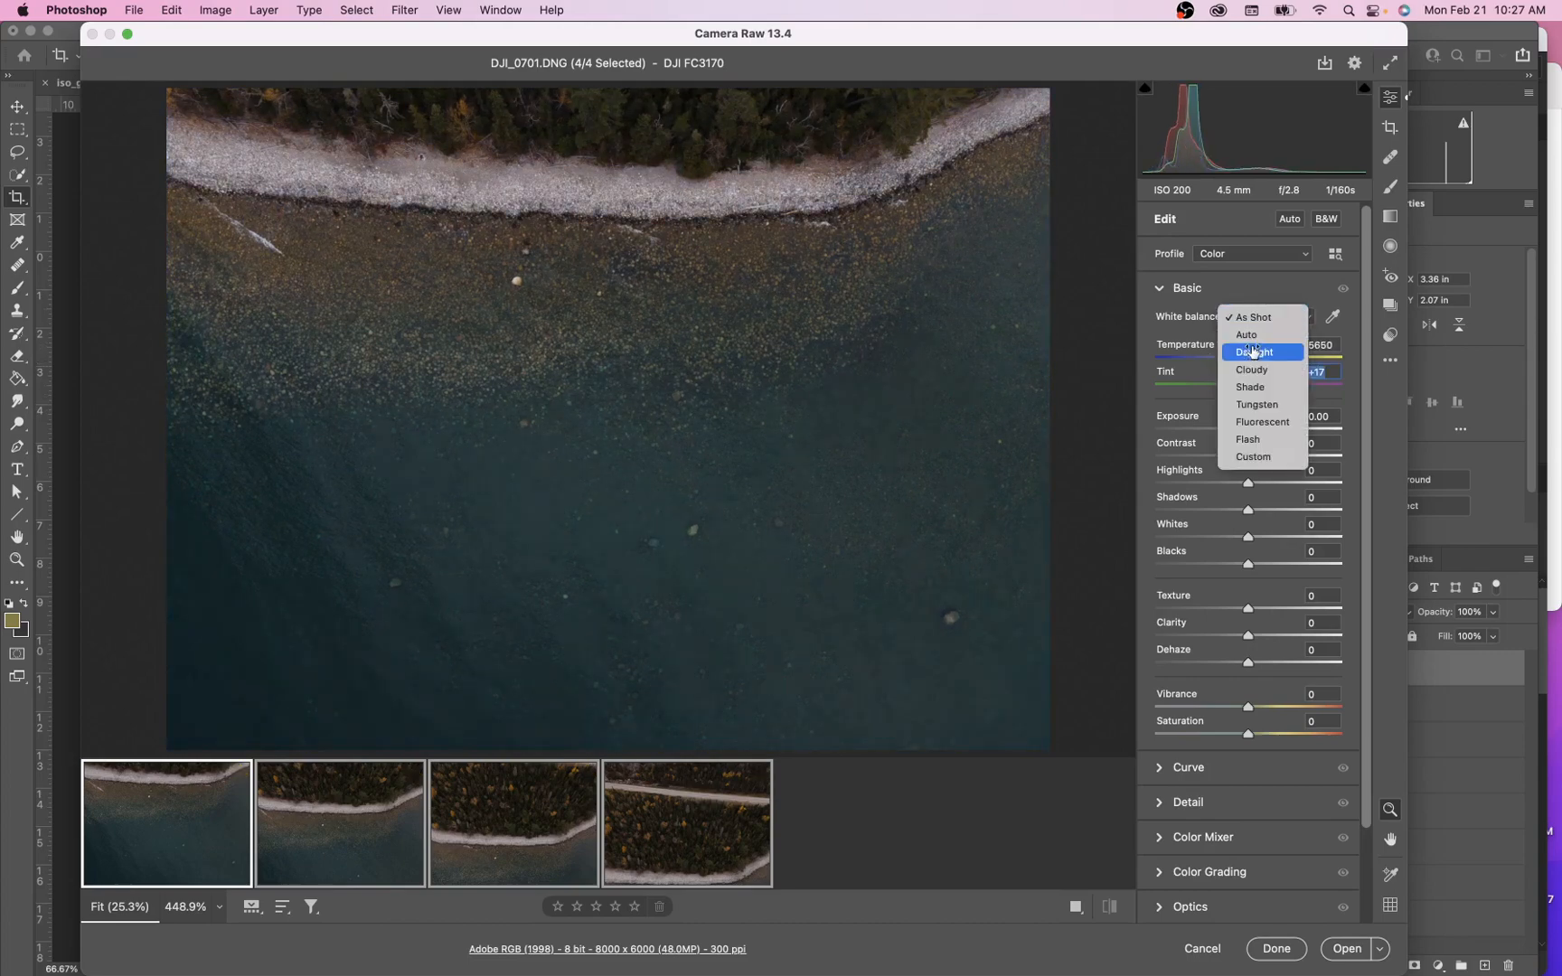
{"action": "left_click", "coordinate": [1258, 334]}
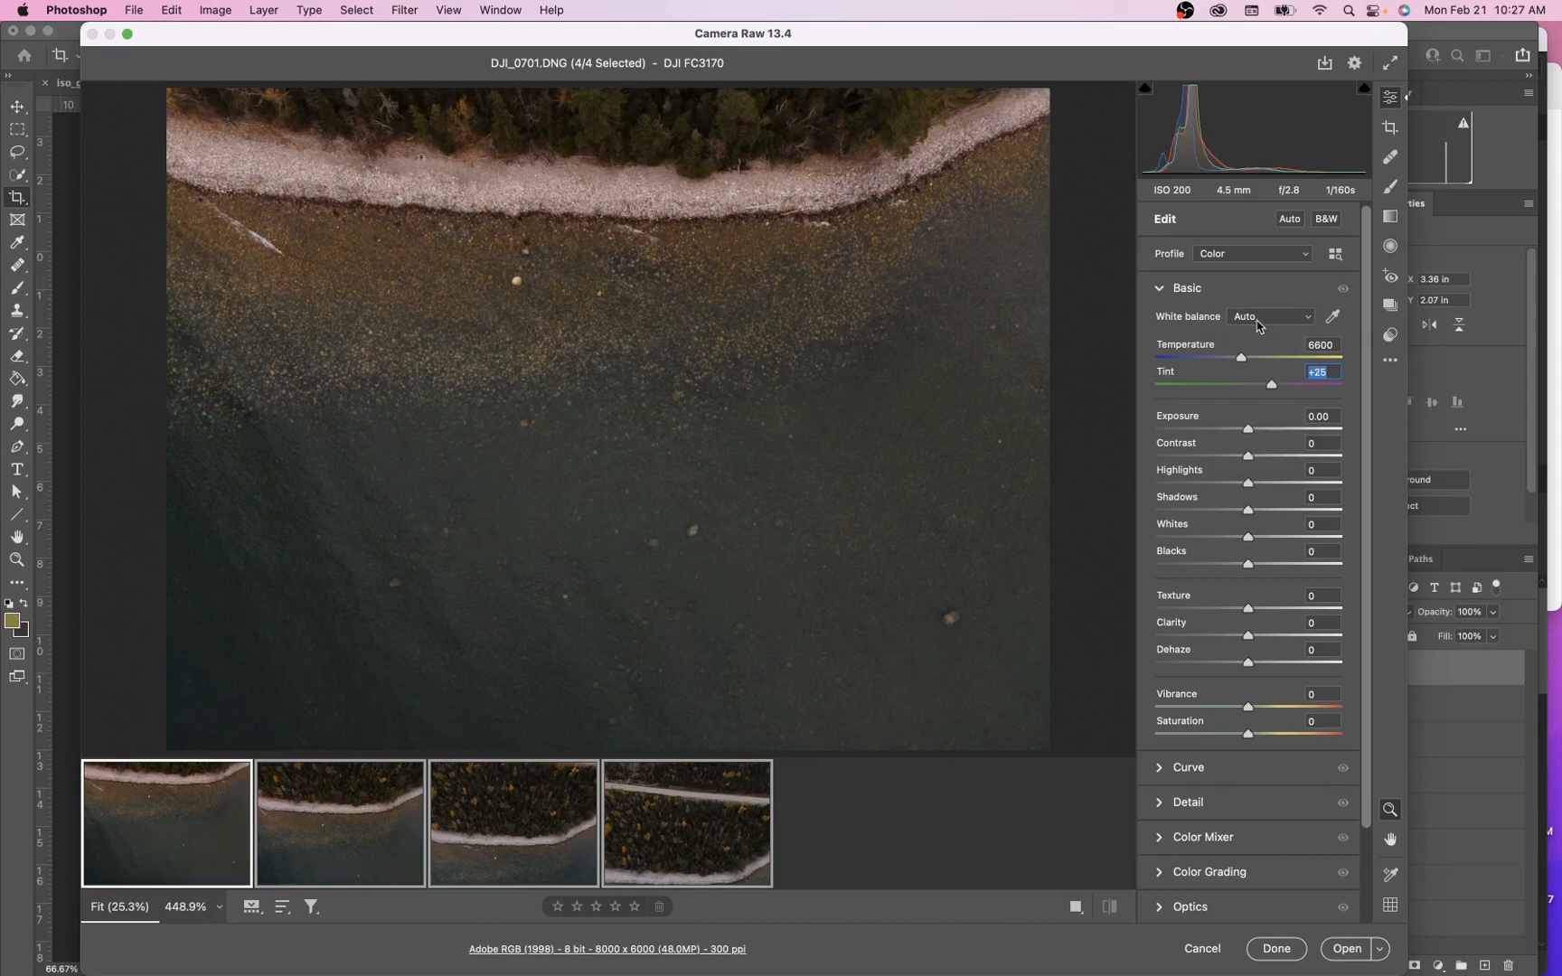
{"action": "left_click", "coordinate": [1258, 326]}
{"action": "left_click", "coordinate": [1266, 337]}
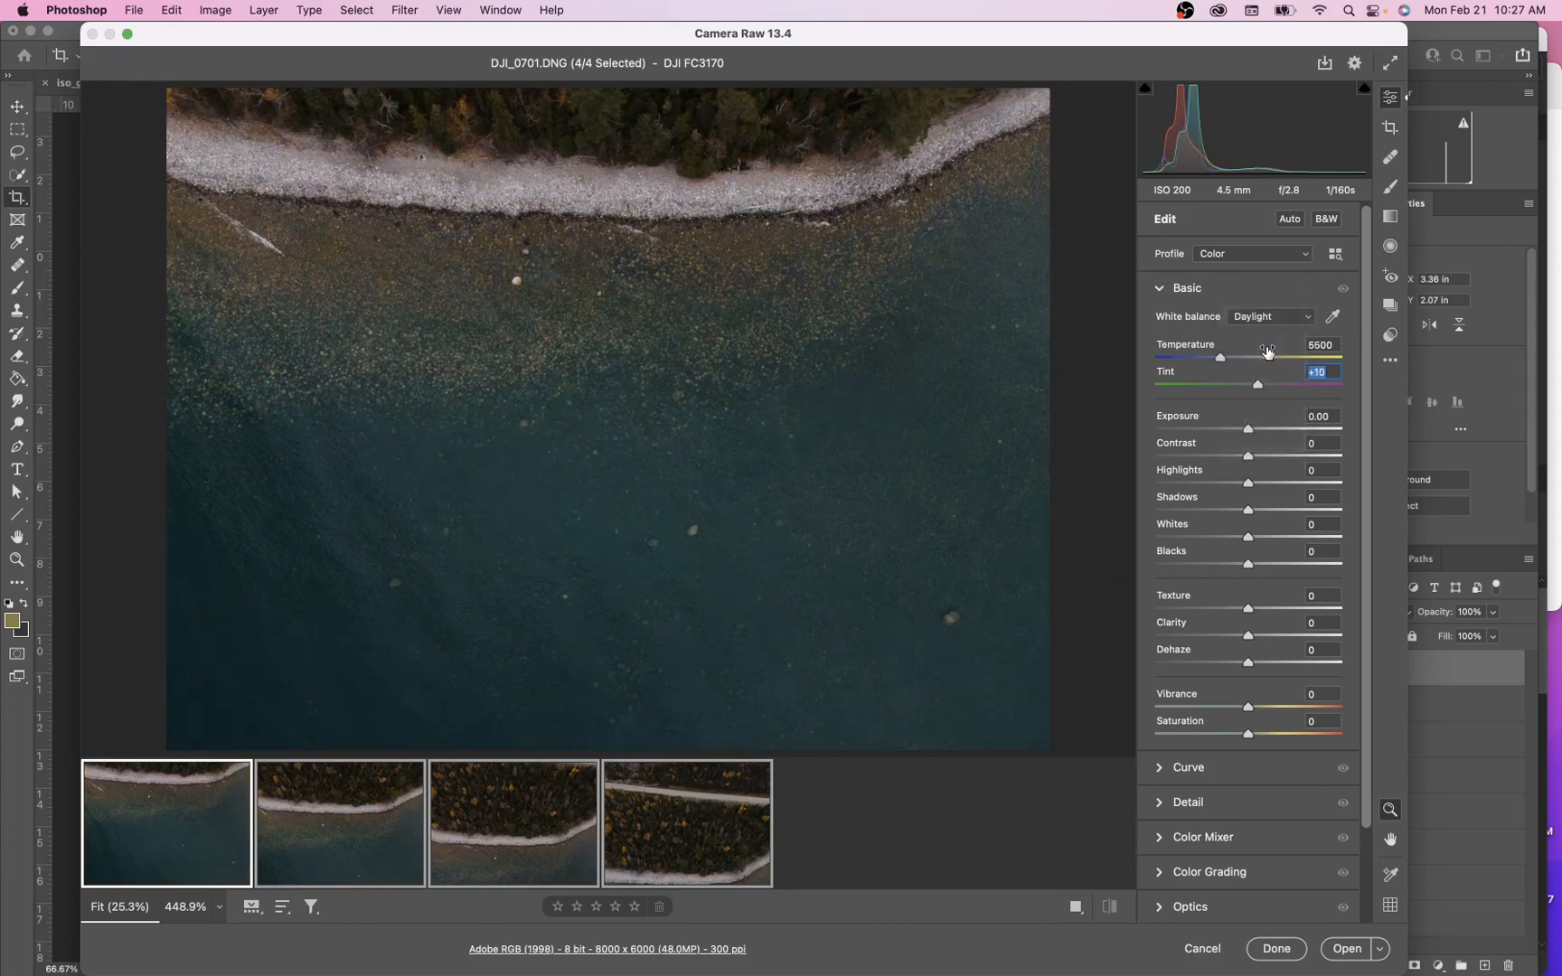
{"action": "left_click", "coordinate": [1275, 324]}
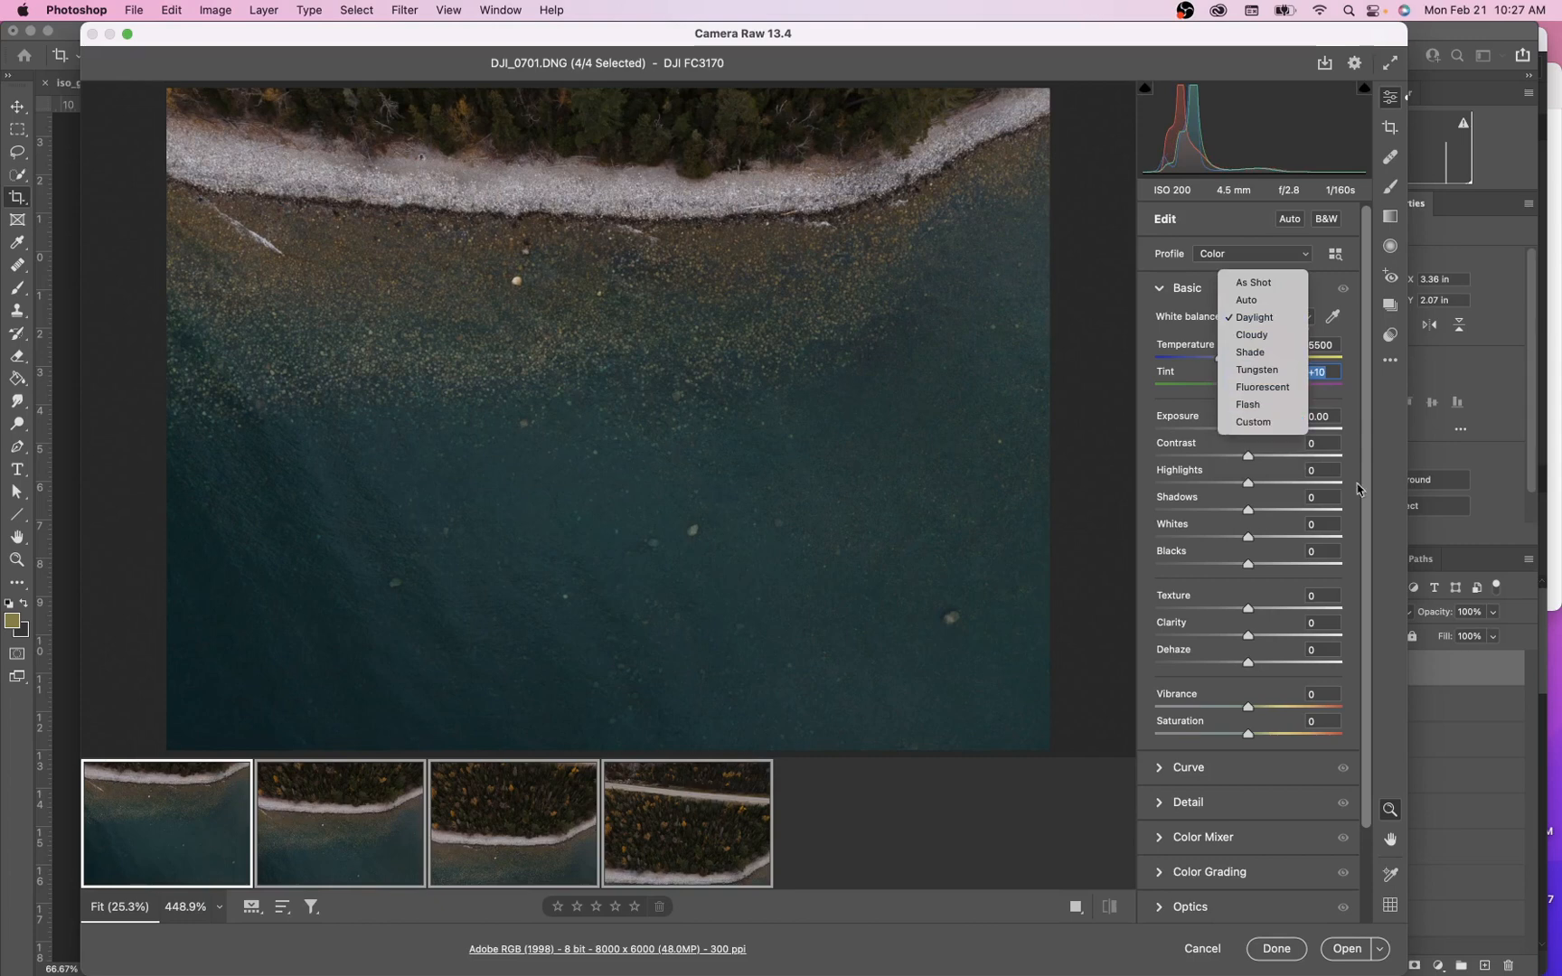
{"action": "left_click", "coordinate": [1282, 405]}
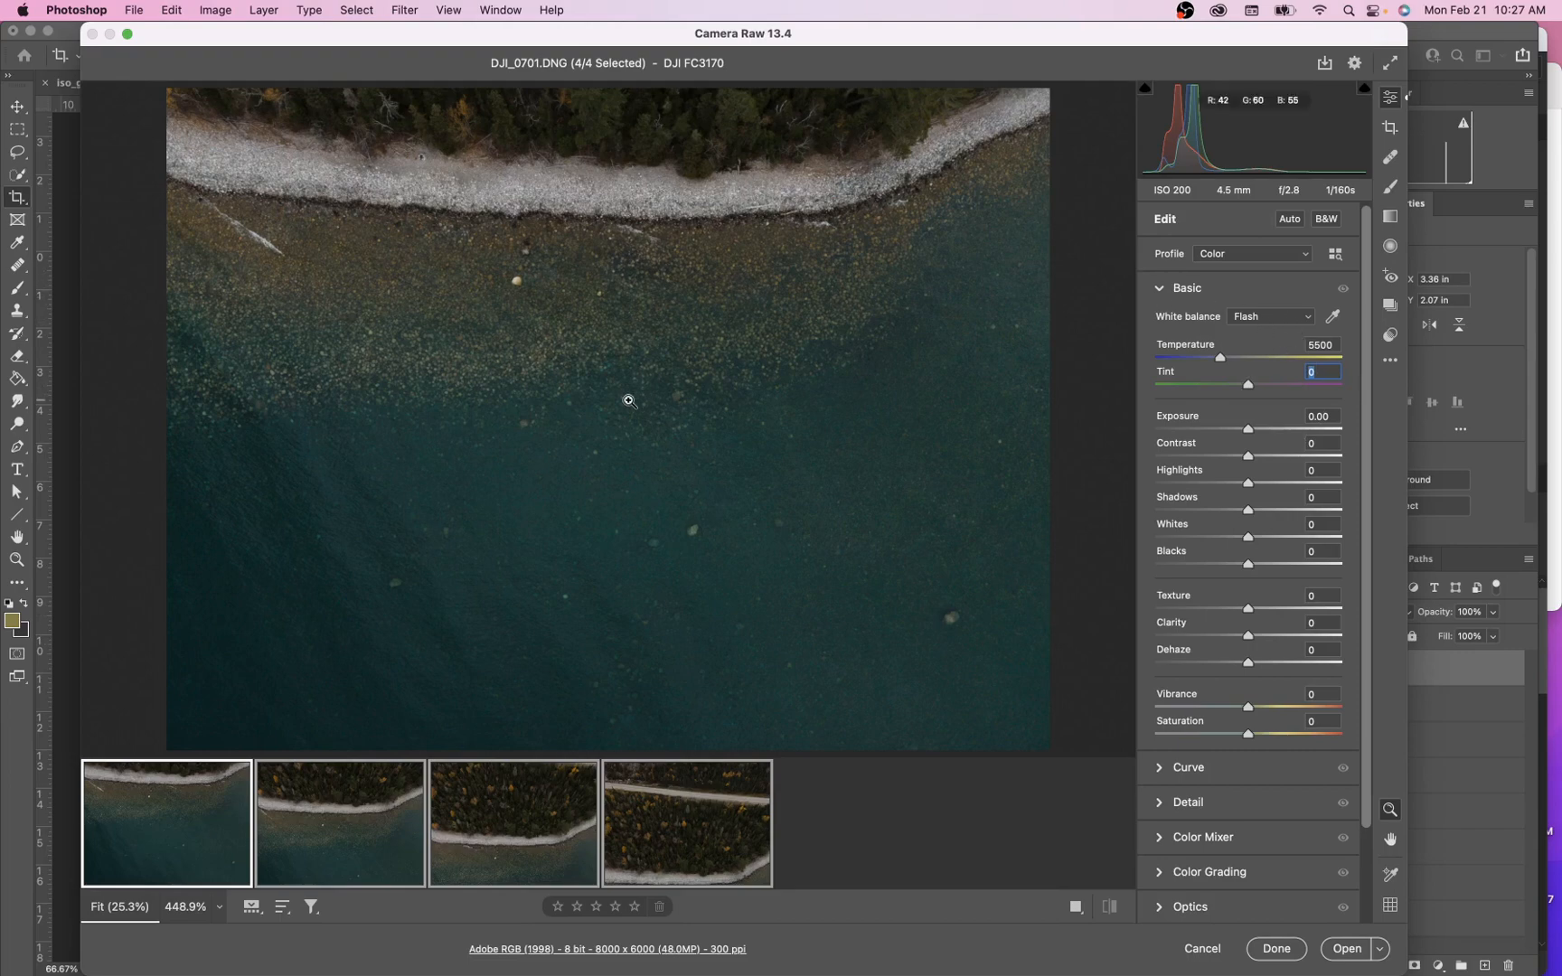
{"action": "scroll", "coordinate": [841, 309], "scroll_direction": "up", "scroll_amount": 3}
{"action": "scroll", "coordinate": [845, 308], "scroll_direction": "up", "scroll_amount": 4}
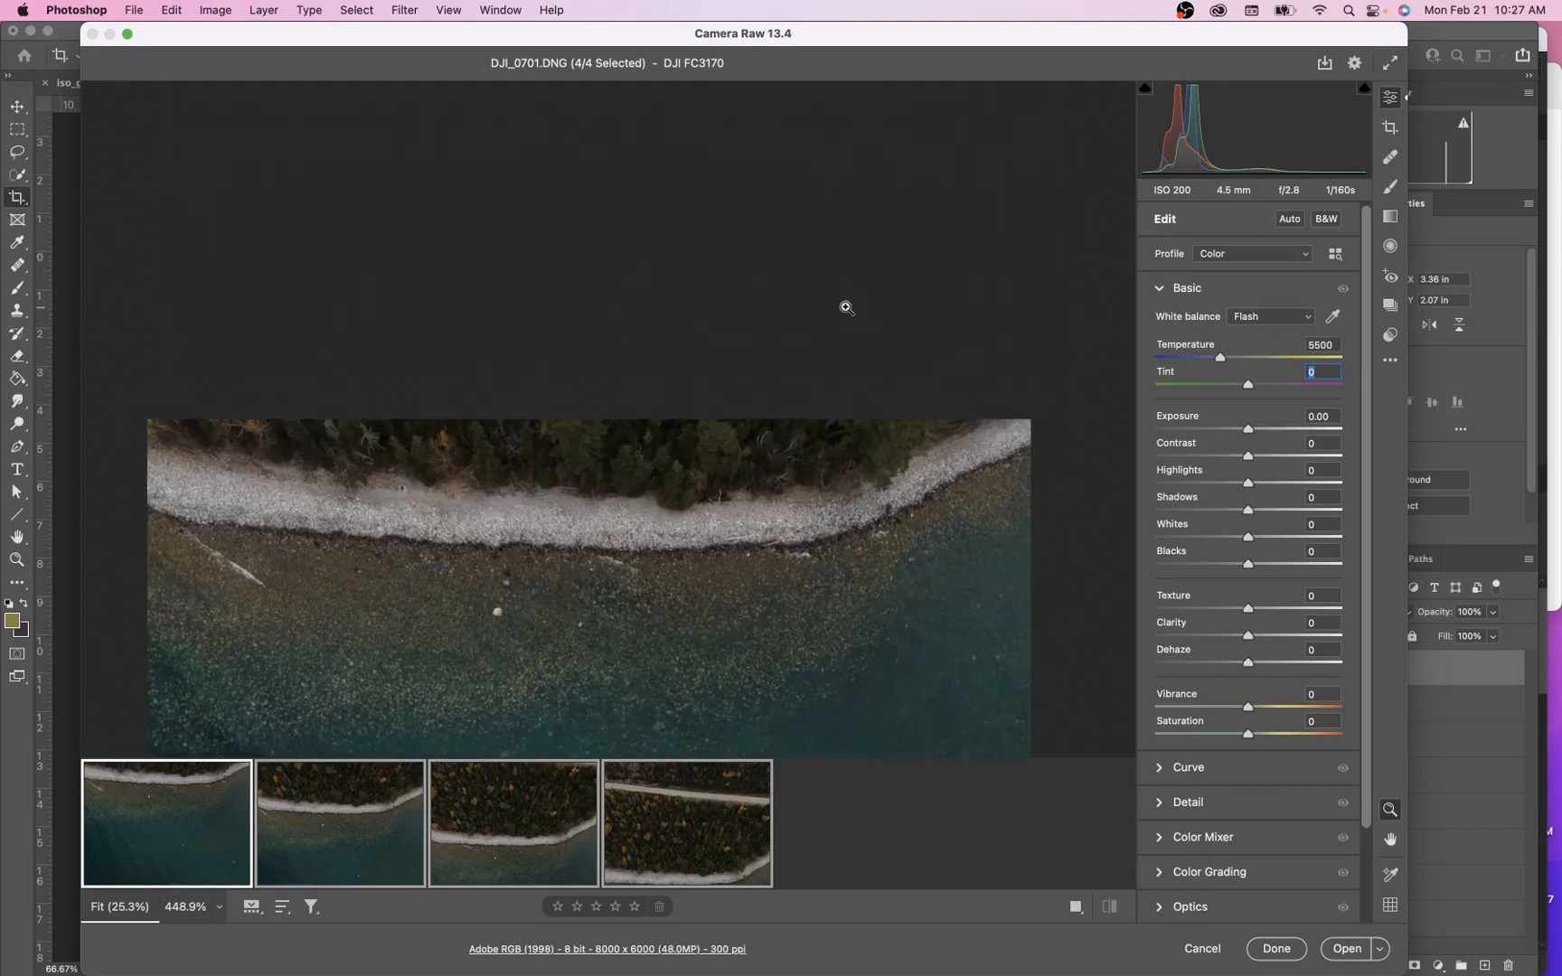
{"action": "scroll", "coordinate": [813, 339], "scroll_direction": "down", "scroll_amount": 5}
{"action": "left_click", "coordinate": [355, 828]}
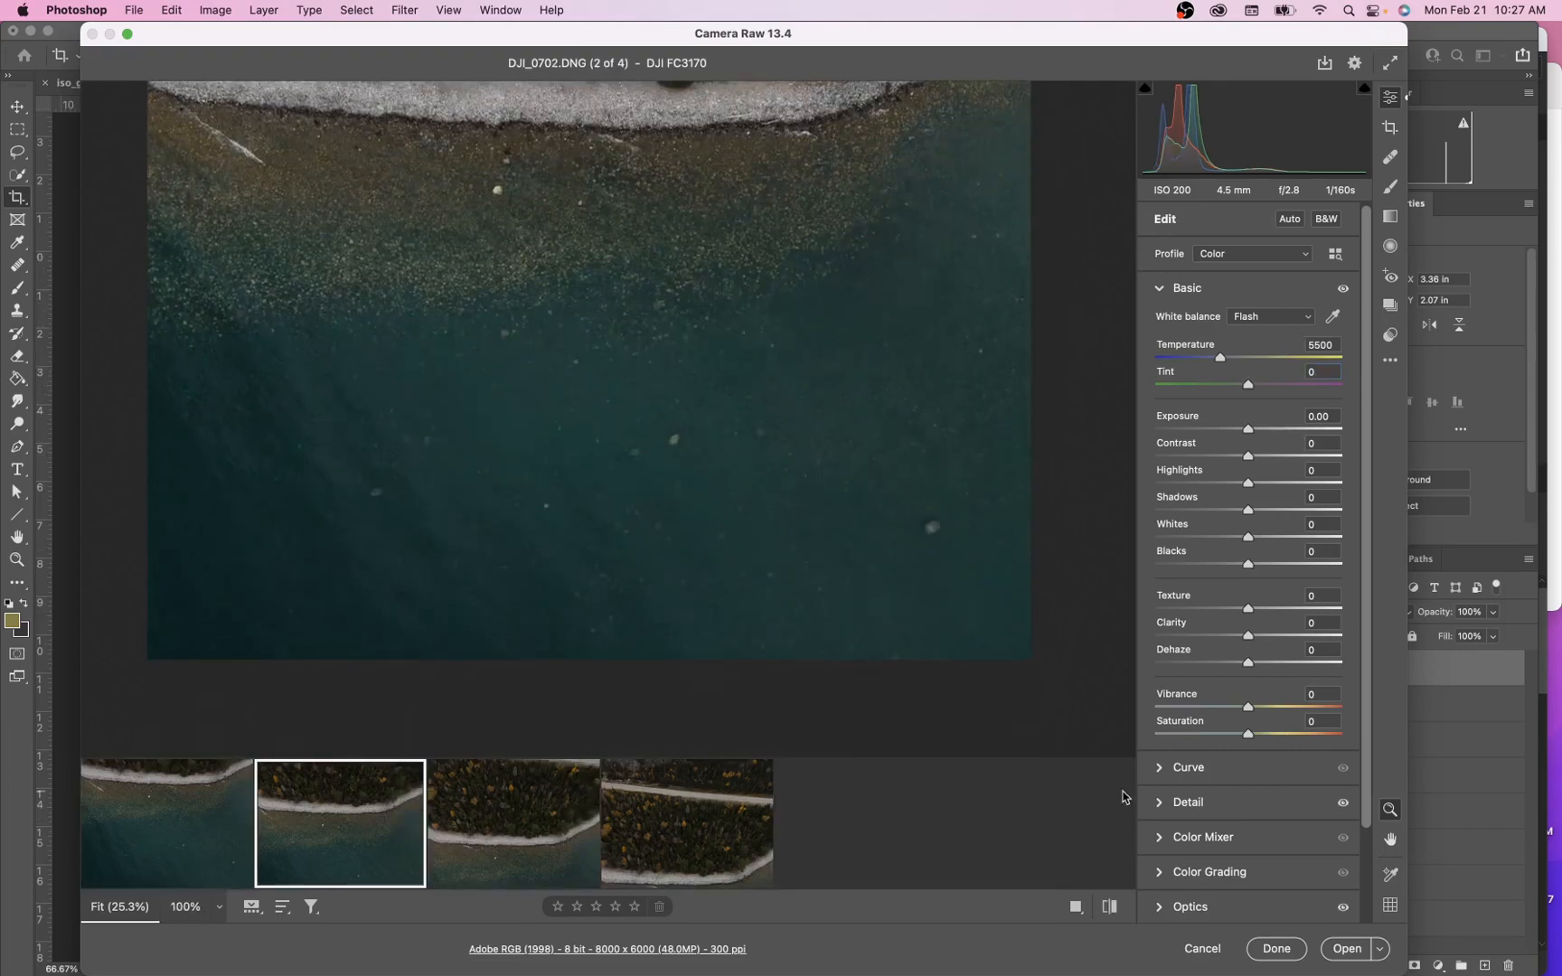
{"action": "left_click", "coordinate": [662, 825]}
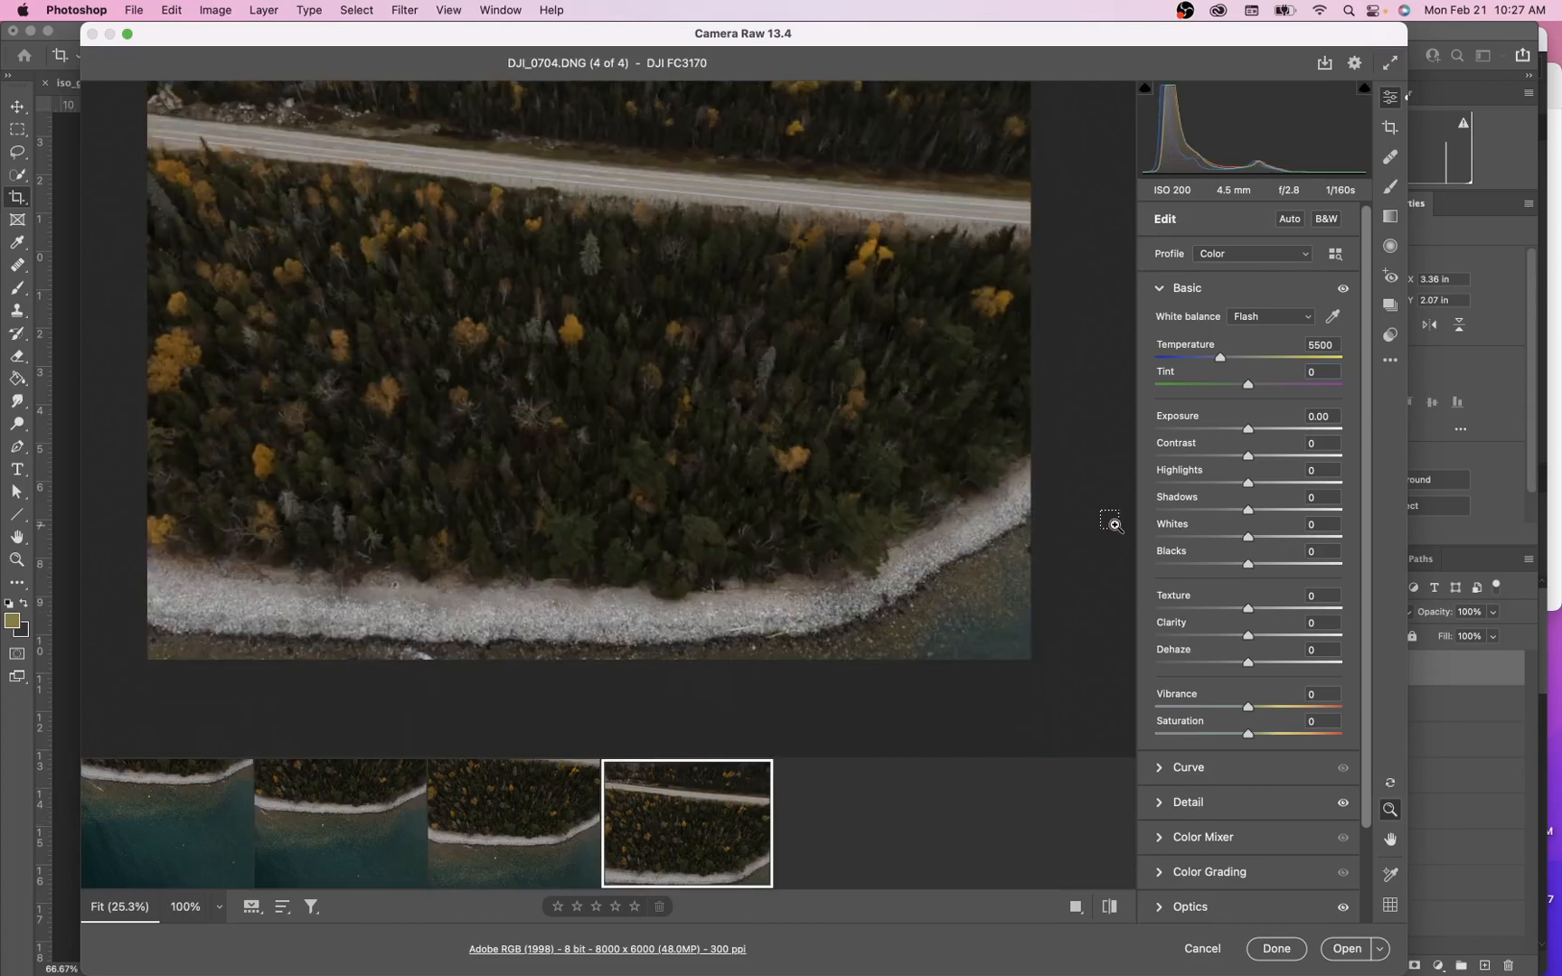
Select all four images again and set their white balance to As Shot
{"action": "key", "text": "super+a"}
{"action": "left_click", "coordinate": [1252, 318]}
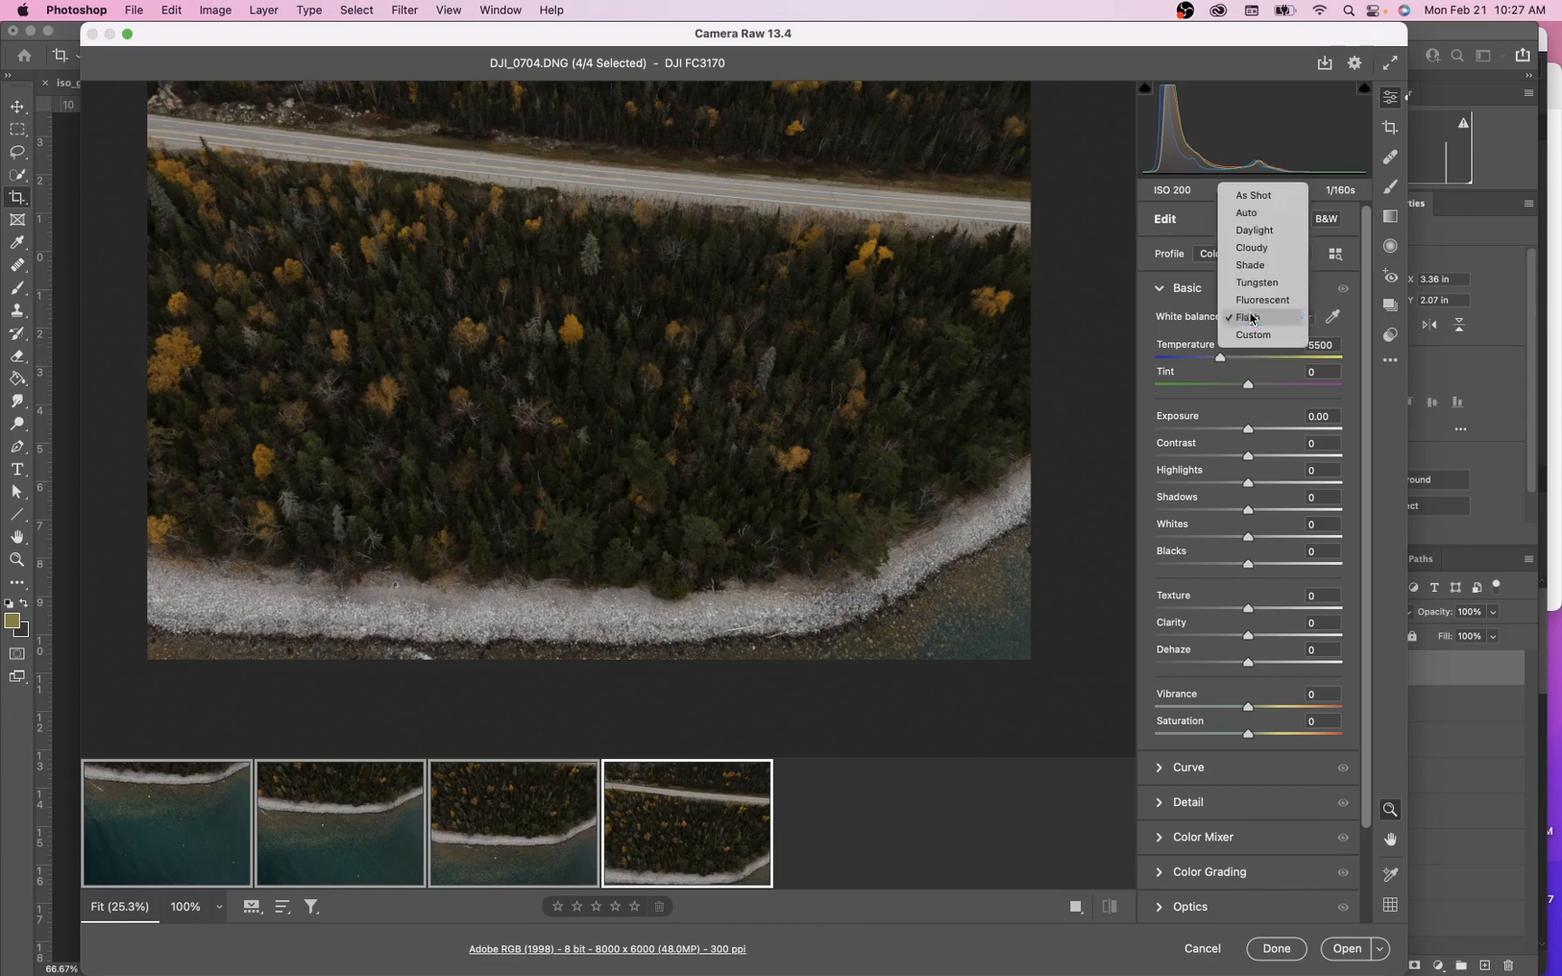
{"action": "left_click", "coordinate": [1253, 196]}
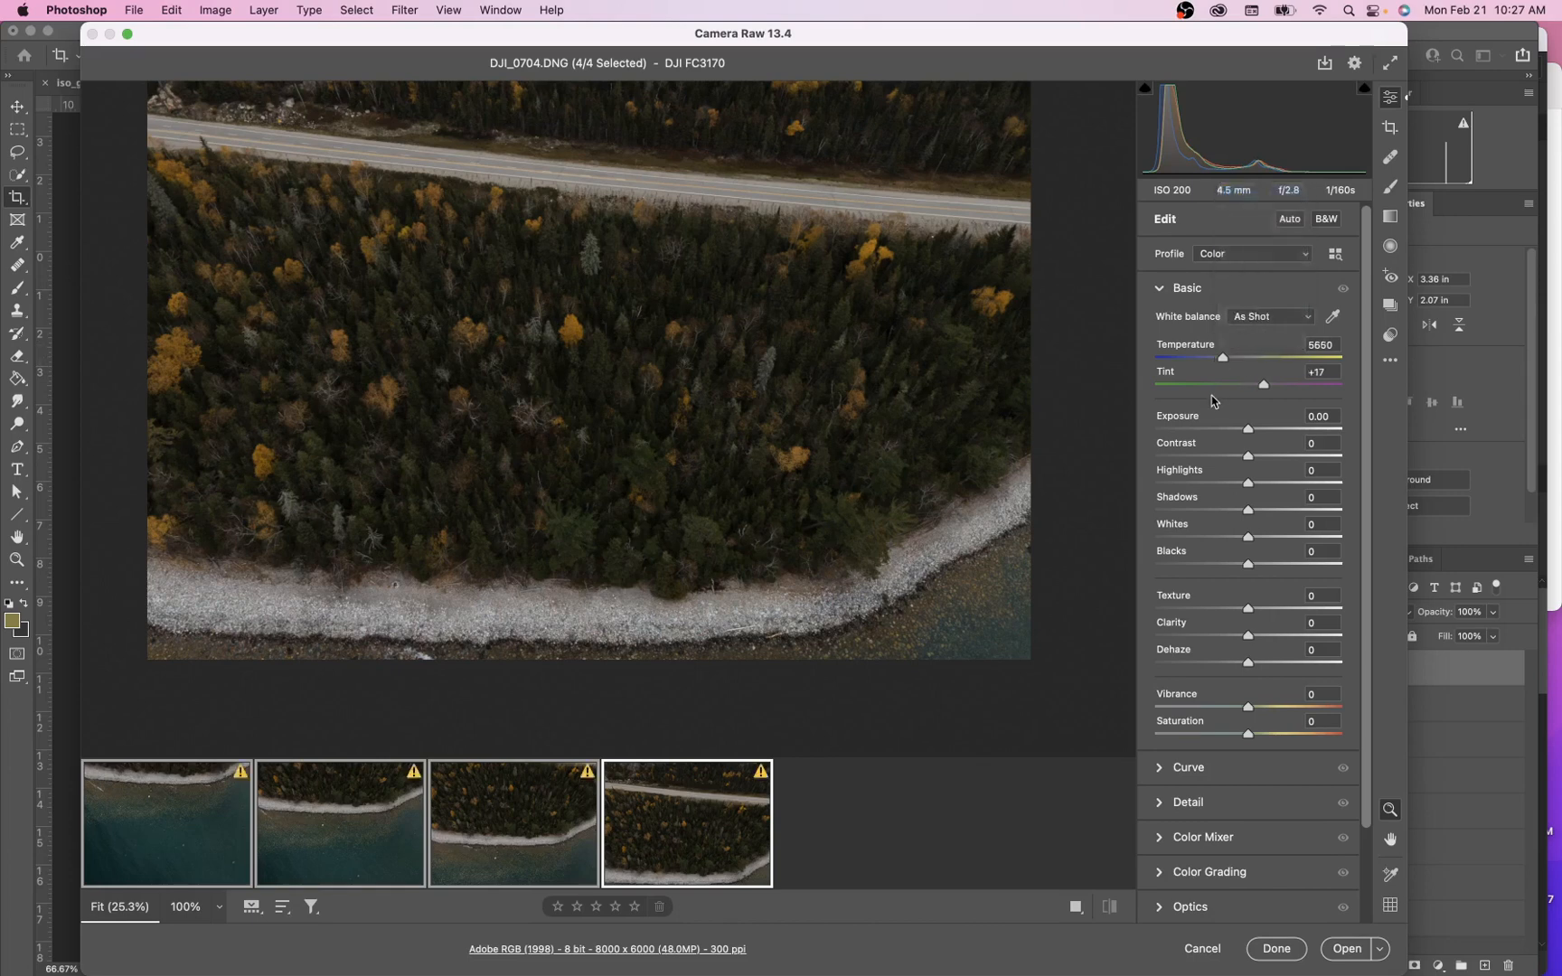
Set the tint to +14 and the temperature to 5950 for all four images, and check the colors on DJI_0701
{"action": "left_click", "coordinate": [1265, 386]}
{"action": "scroll", "coordinate": [722, 701], "scroll_direction": "down", "scroll_amount": 1}
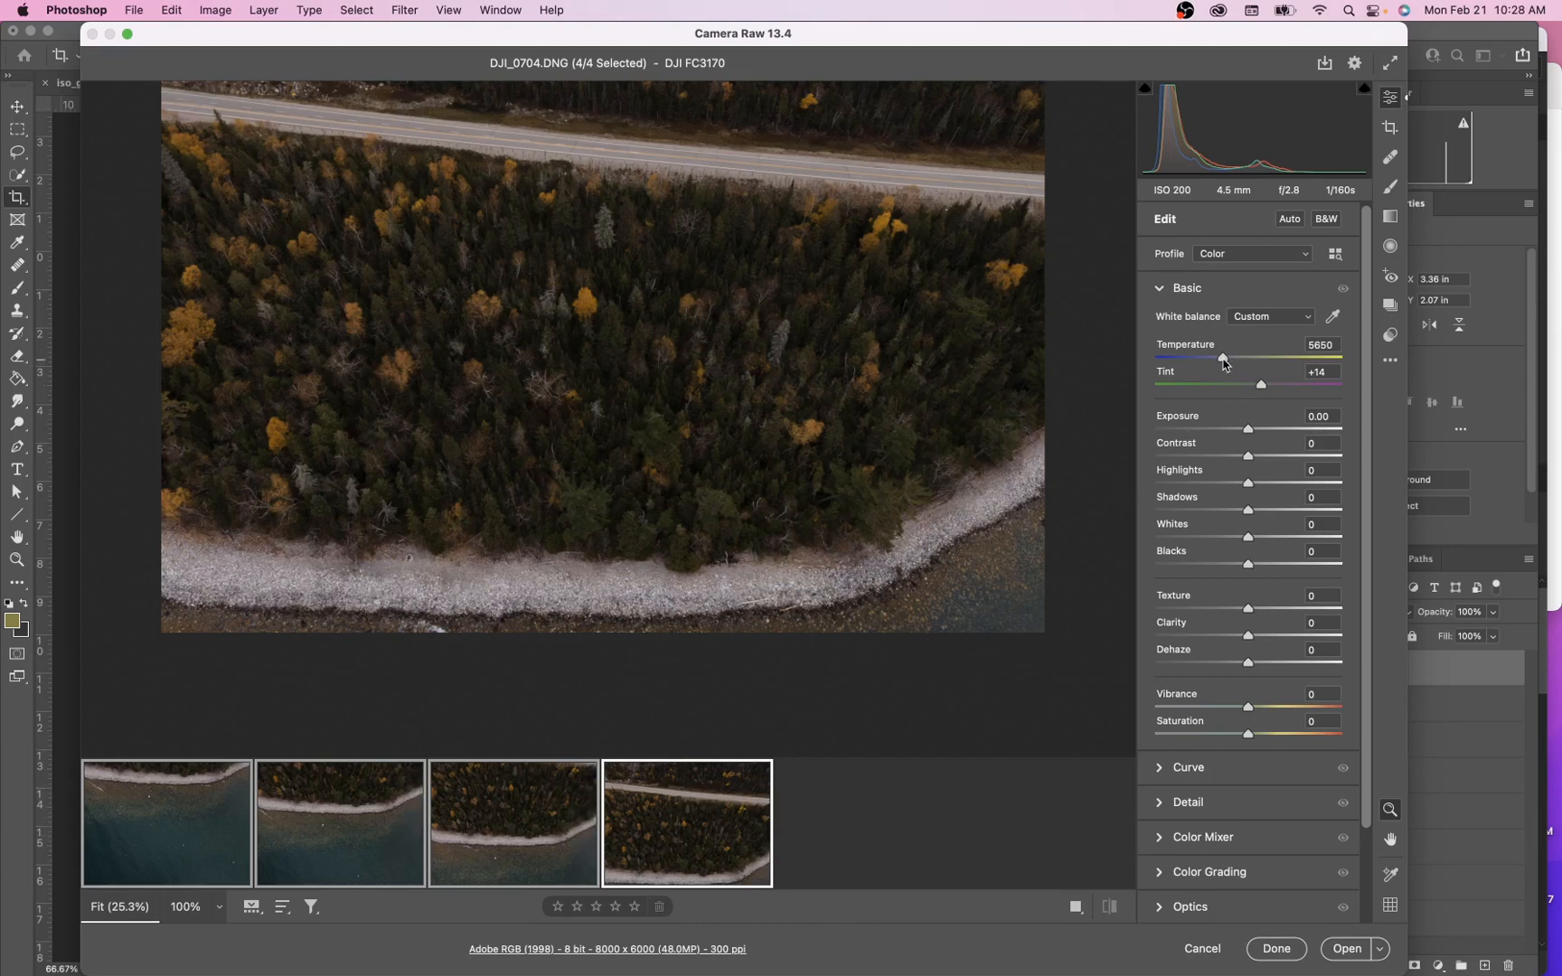
{"action": "mouse_move", "coordinate": [1224, 363]}
{"action": "left_mouse_down"}
{"action": "mouse_move", "coordinate": [1203, 367]}
{"action": "mouse_move", "coordinate": [1235, 364]}
{"action": "left_mouse_up"}
{"action": "left_click", "coordinate": [157, 827]}
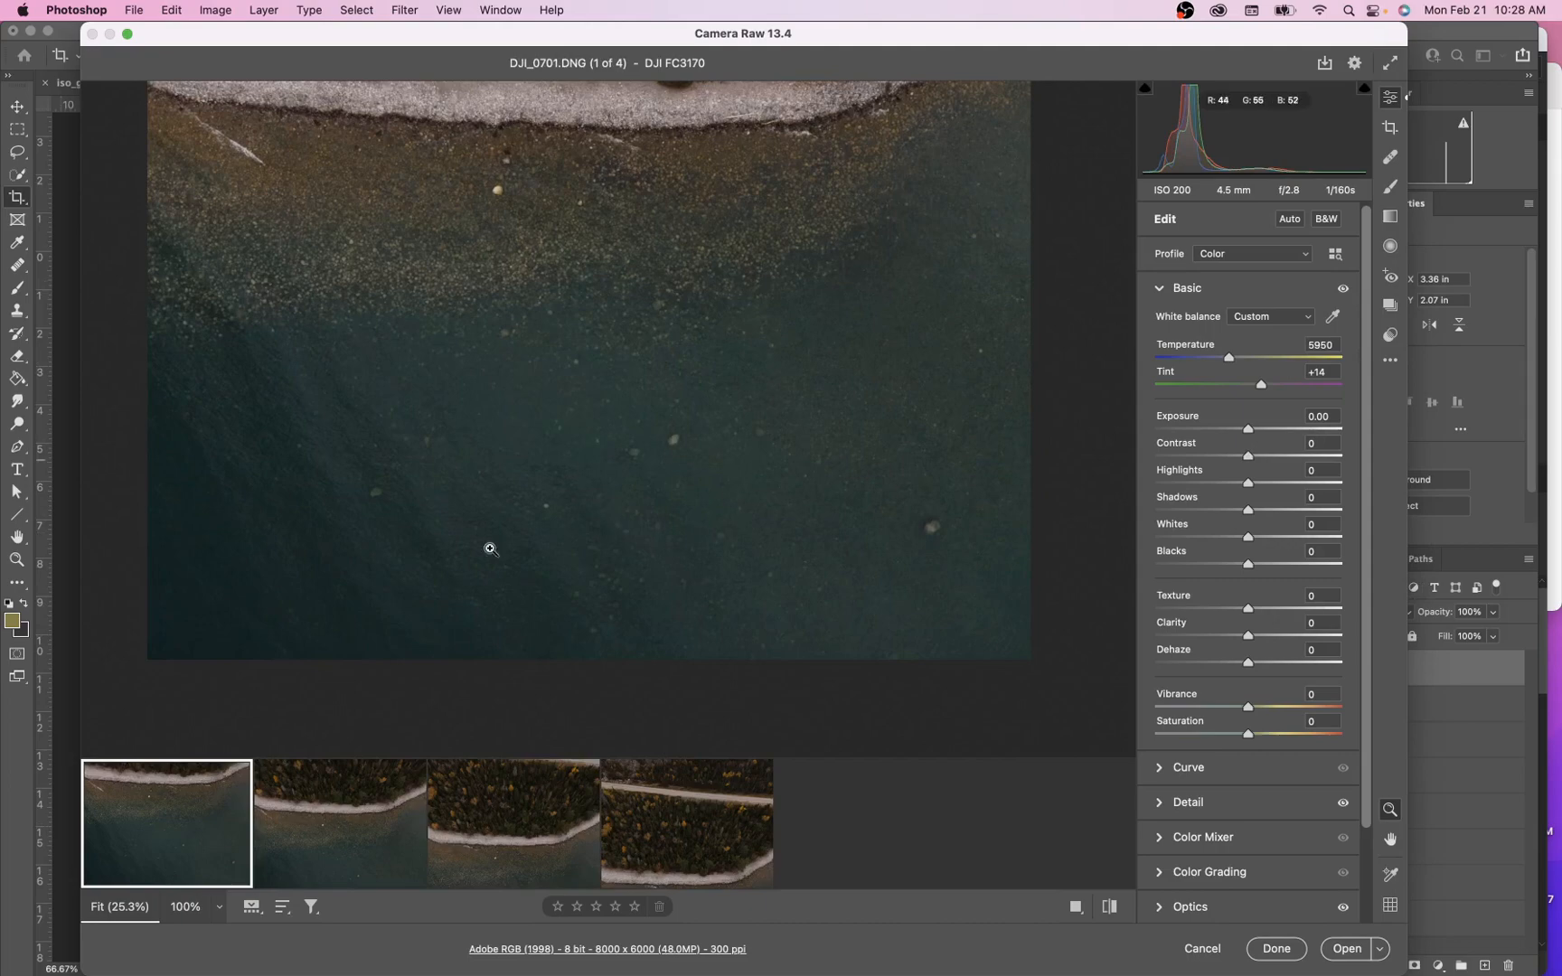
{"action": "scroll", "coordinate": [604, 486], "scroll_direction": "up", "scroll_amount": 5}
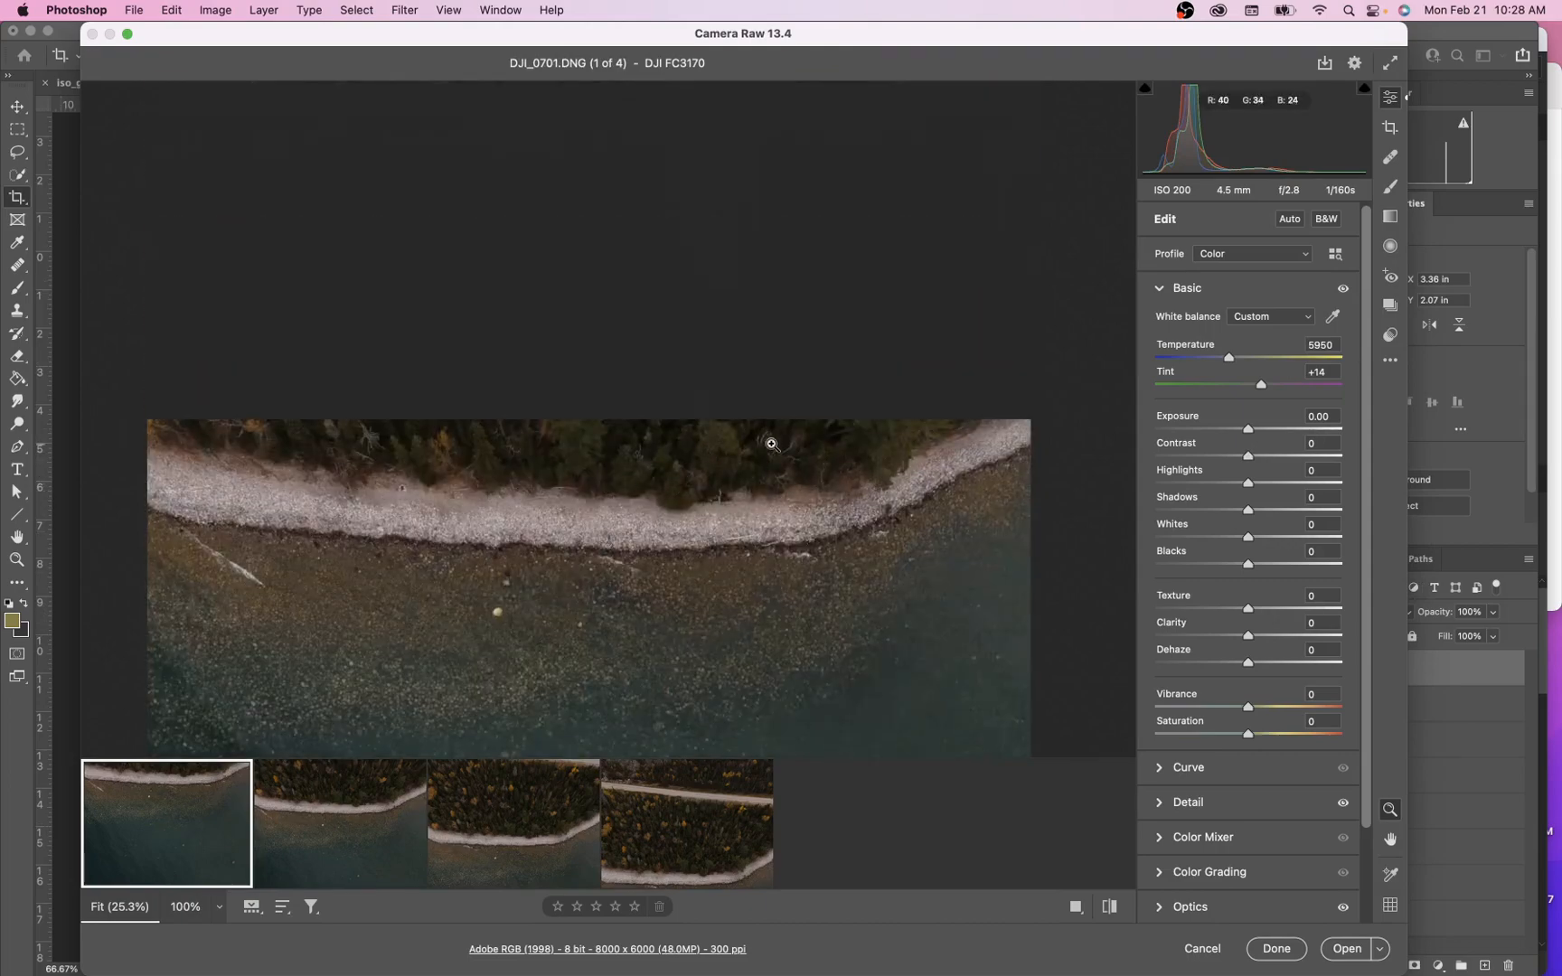
{"action": "scroll", "coordinate": [668, 579], "scroll_direction": "down", "scroll_amount": 2}
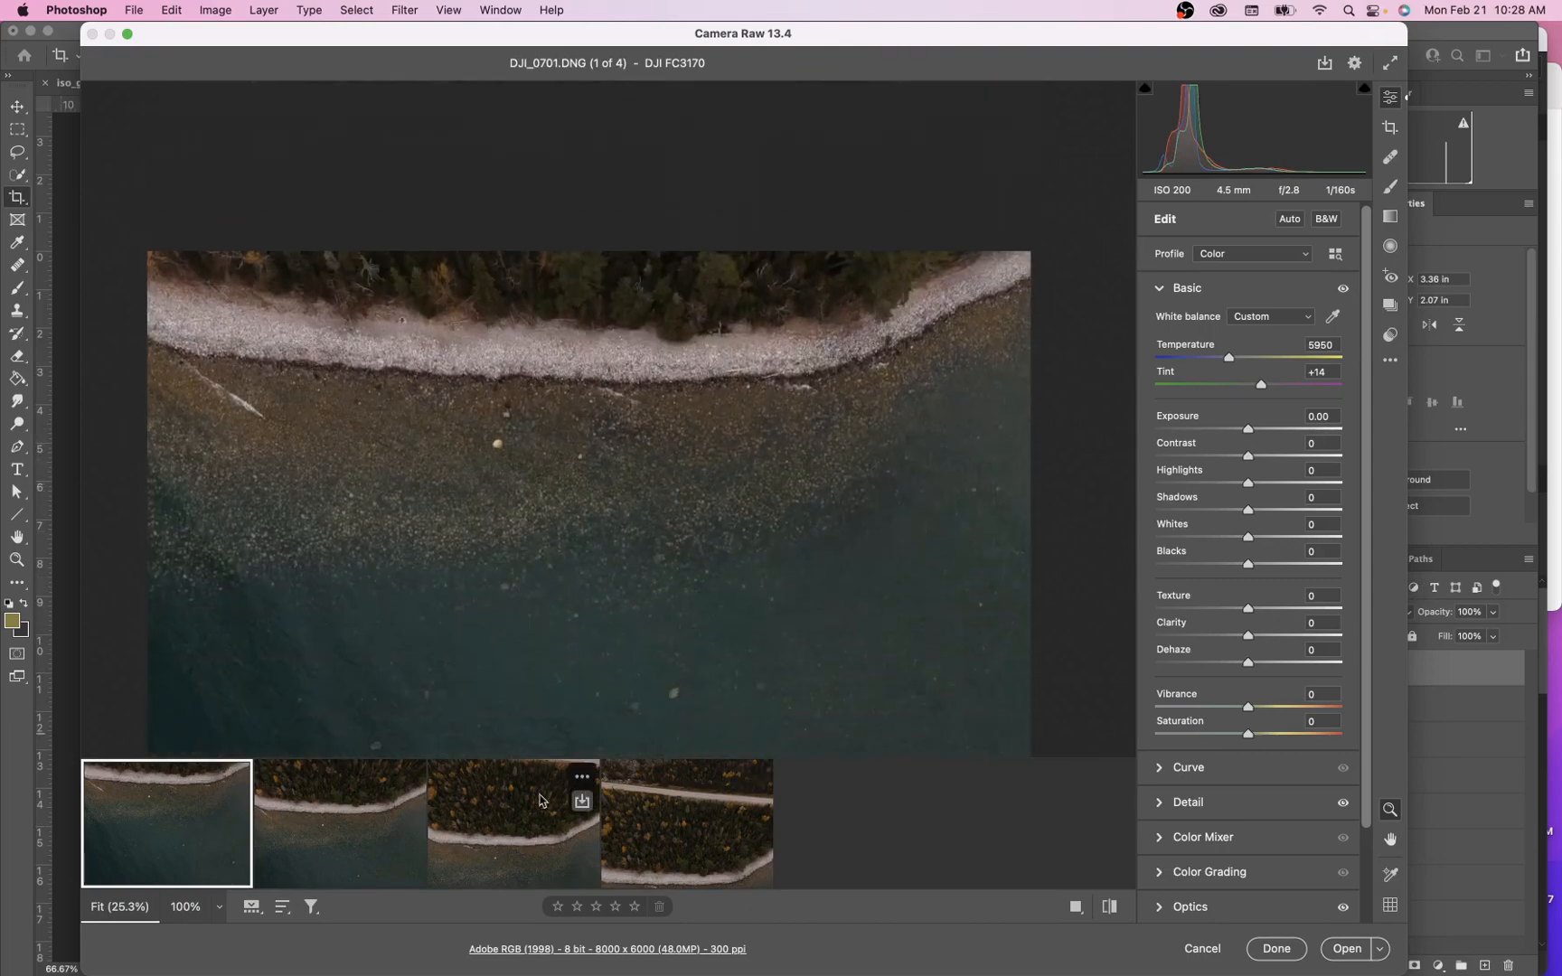
Select all four shoreline images together for shared adjustments, with DJI_0701 in the preview
{"action": "key", "text": "shift"}
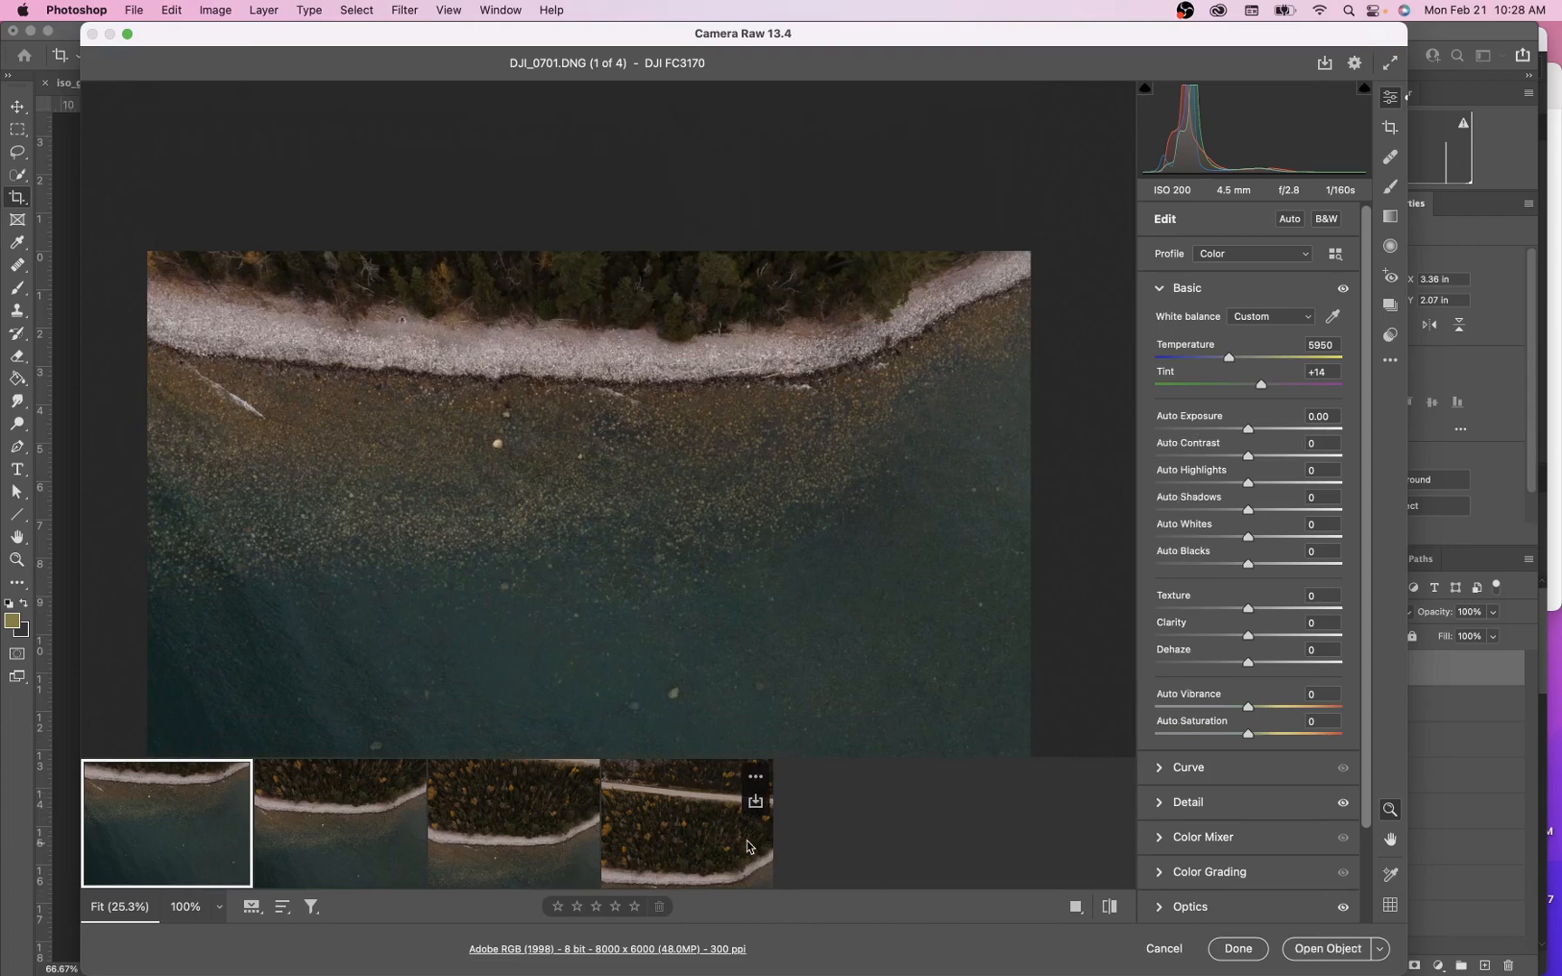
{"action": "left_click", "coordinate": [749, 847], "text": "shift"}
{"action": "scroll", "coordinate": [906, 673], "scroll_direction": "left", "scroll_amount": 3}
{"action": "scroll", "coordinate": [906, 673], "scroll_direction": "down", "scroll_amount": 1}
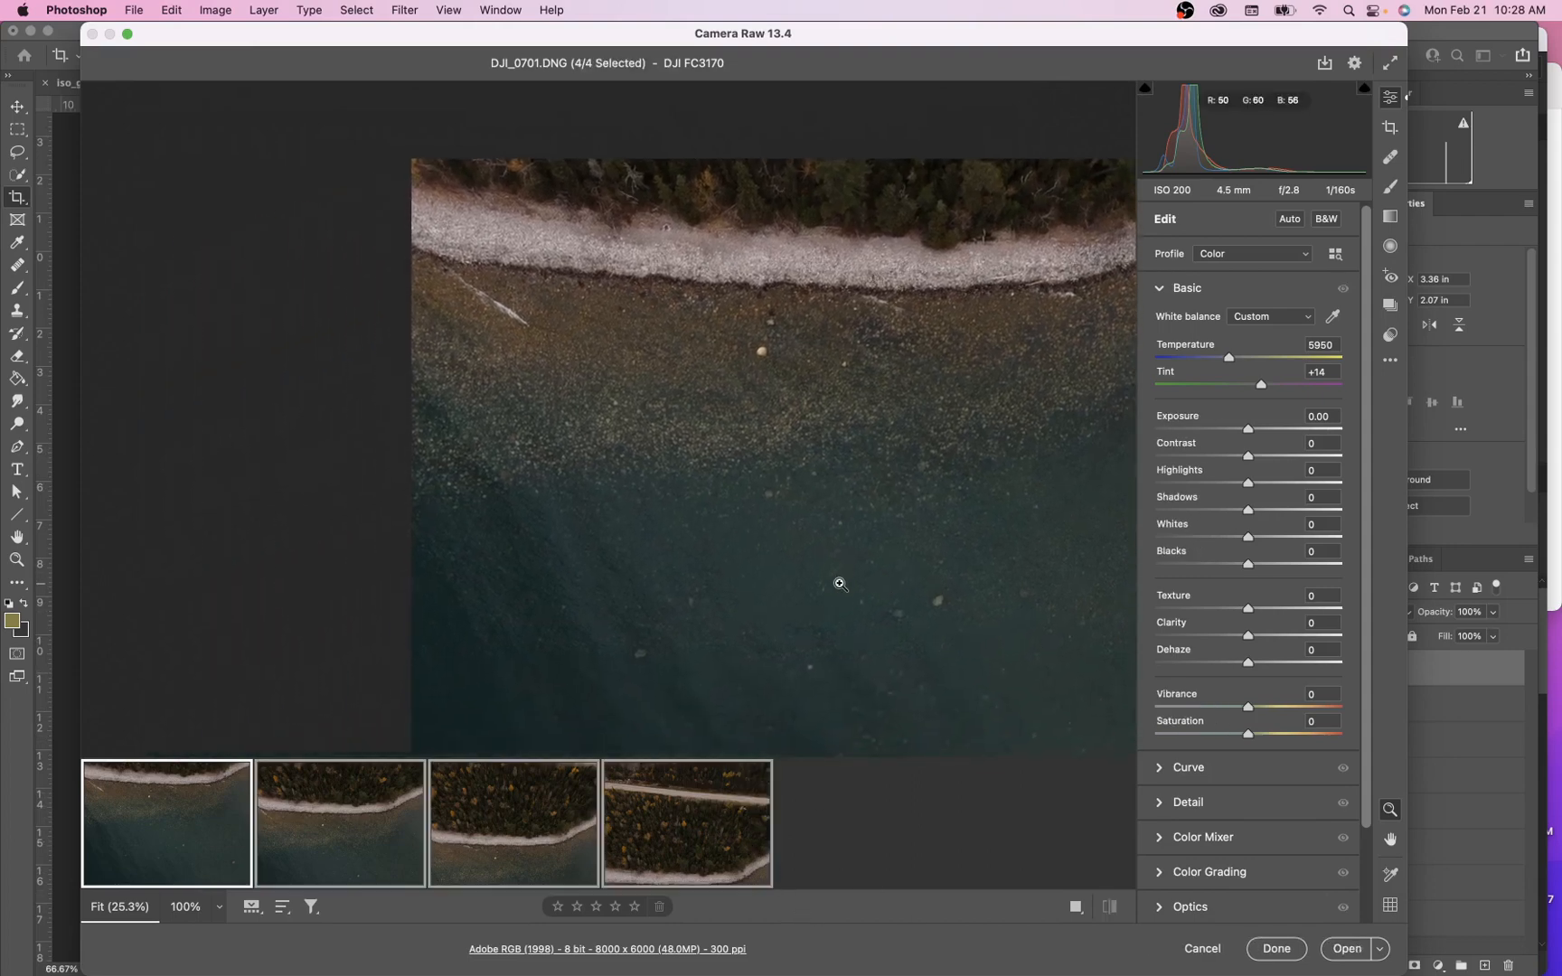
{"action": "scroll", "coordinate": [840, 584], "scroll_direction": "right", "scroll_amount": 3}
{"action": "scroll", "coordinate": [840, 584], "scroll_direction": "down", "scroll_amount": 1}
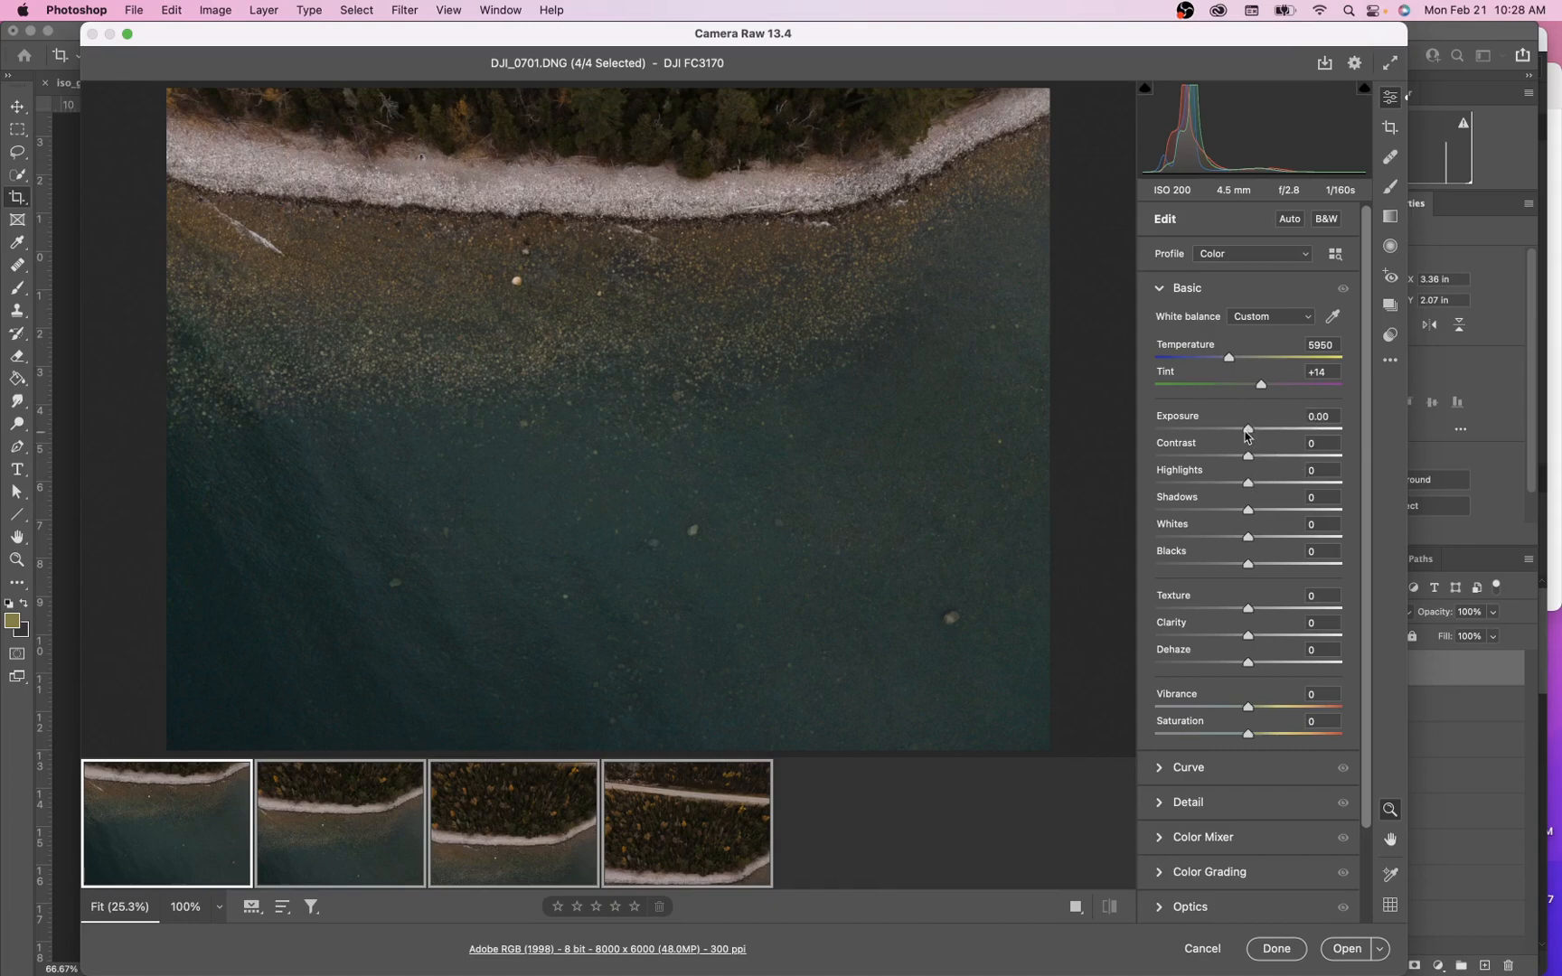
Try an exposure of -1.35 and a stronger contrast on all four images, and reset both to zero
{"action": "mouse_move", "coordinate": [1249, 431]}
{"action": "left_mouse_down"}
{"action": "mouse_move", "coordinate": [1288, 434]}
{"action": "mouse_move", "coordinate": [1226, 434]}
{"action": "left_mouse_up"}
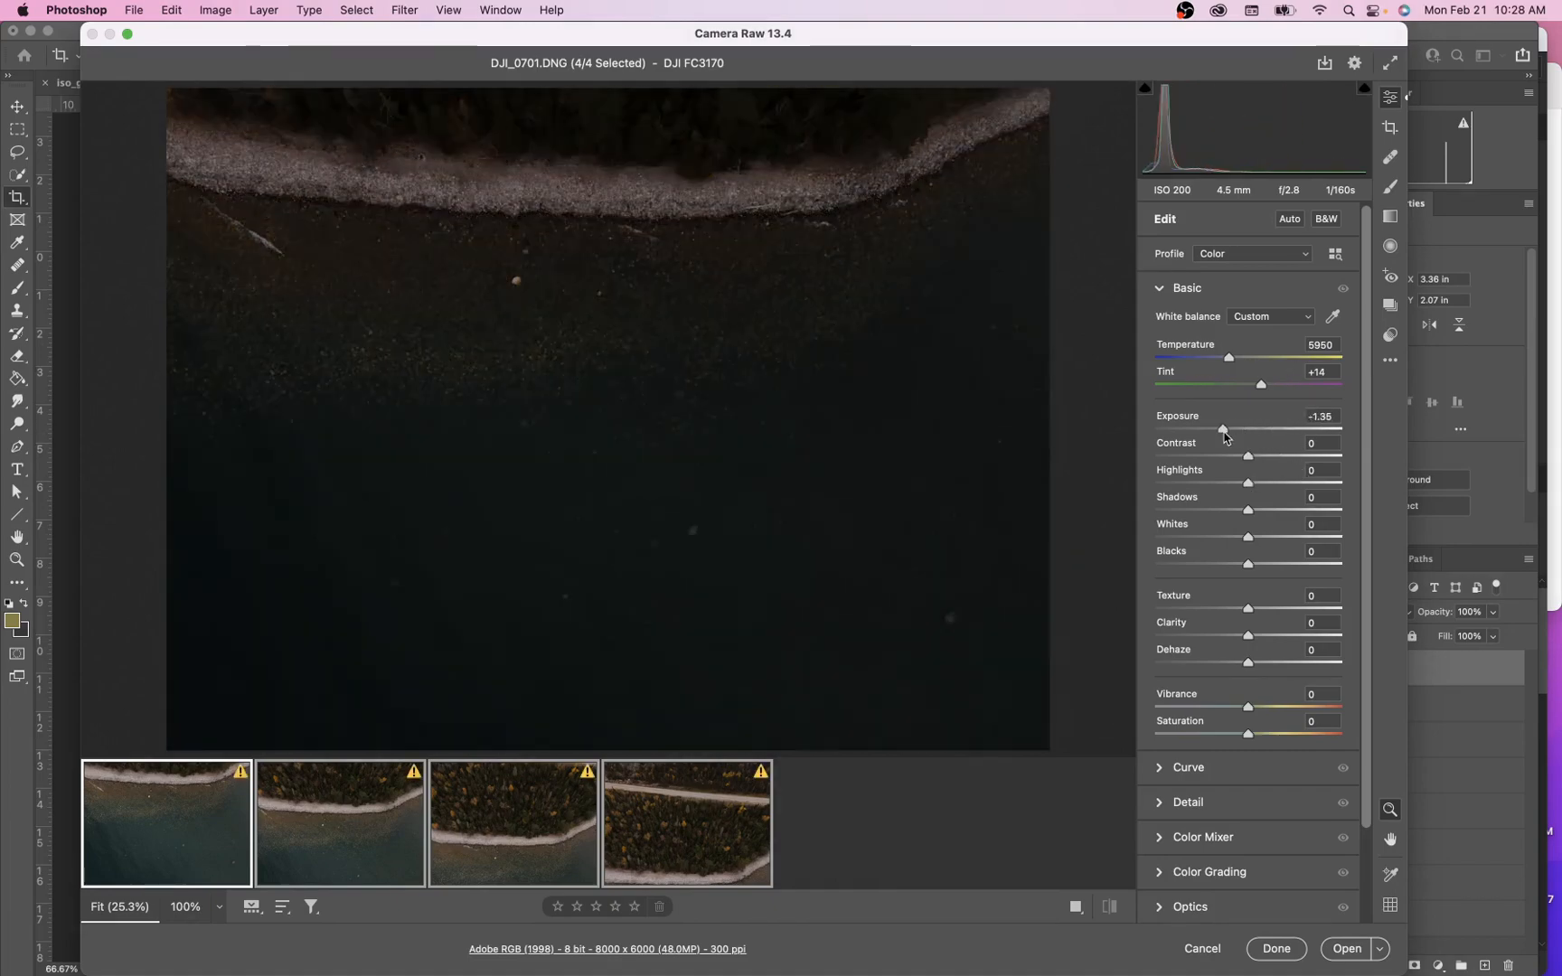
{"action": "double_click", "coordinate": [1226, 434]}
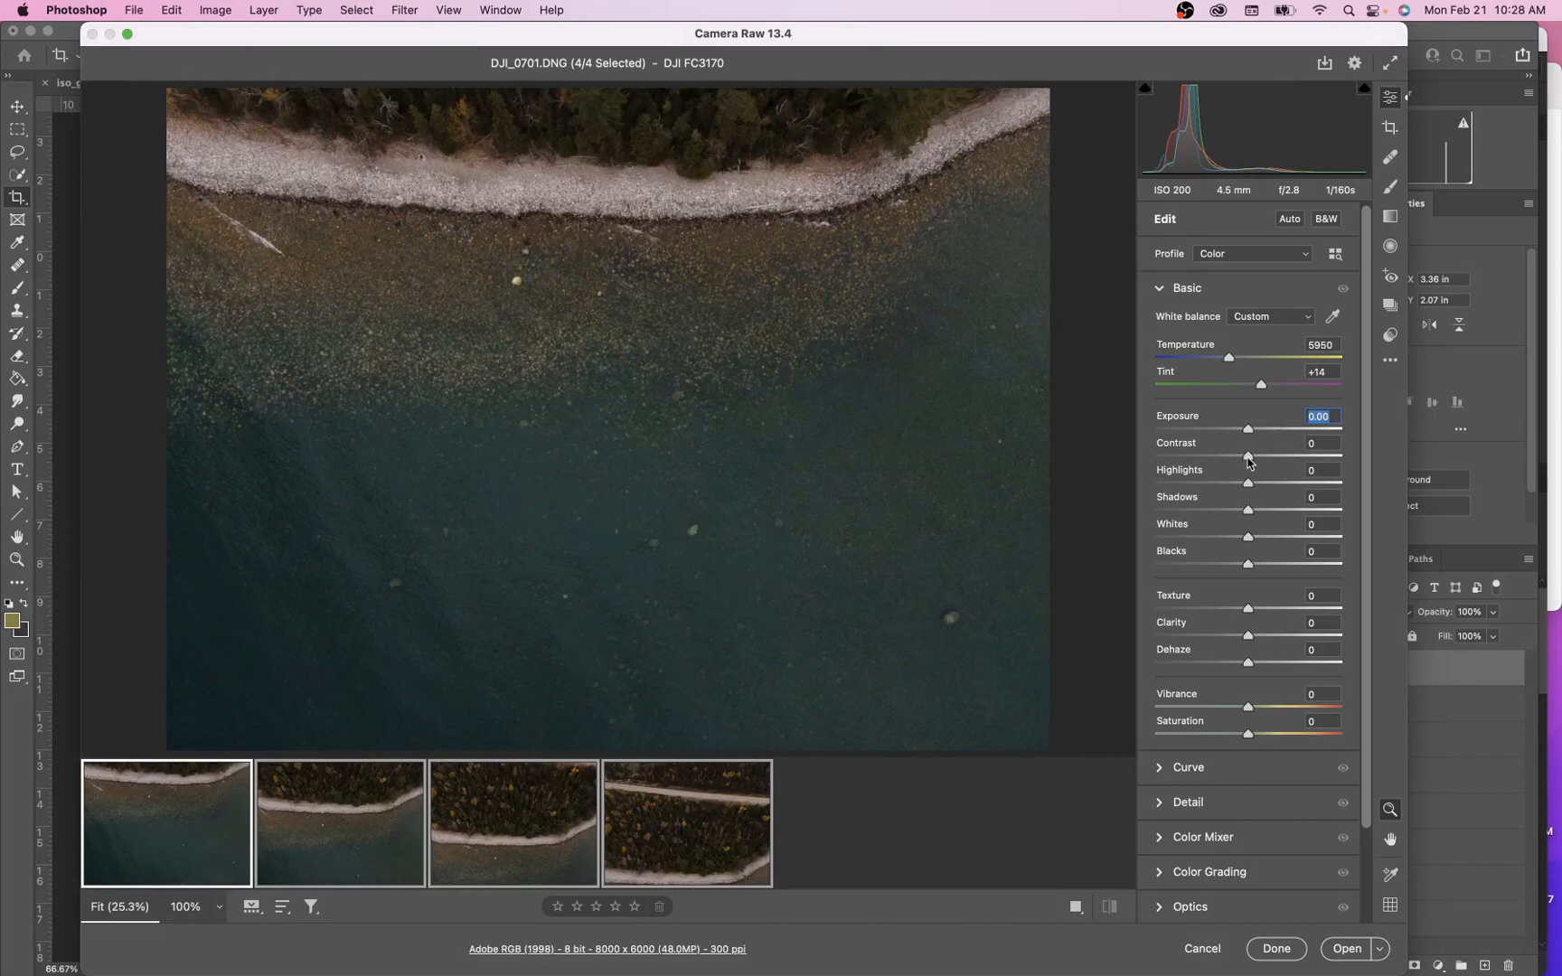
{"action": "left_click_drag", "start_coordinate": [1247, 456], "coordinate": [1327, 456]}
{"action": "double_click", "coordinate": [1327, 457]}
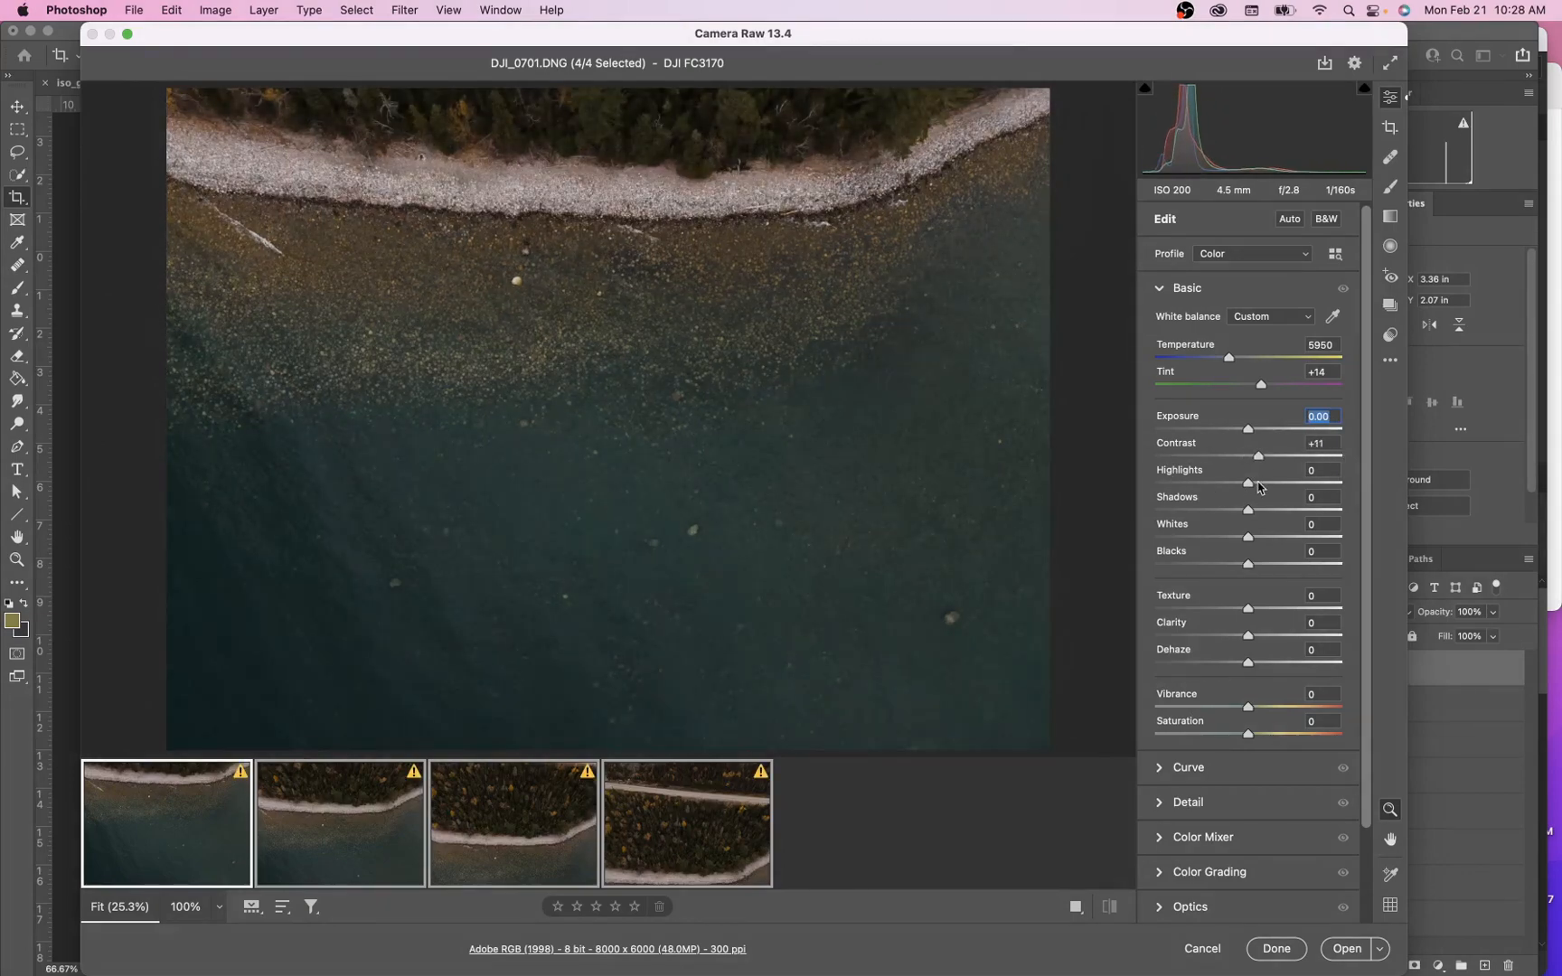
Set the highlights to -12 and the whites to -17 for all four images
{"action": "mouse_move", "coordinate": [1252, 488]}
{"action": "left_mouse_down"}
{"action": "mouse_move", "coordinate": [1370, 477]}
{"action": "mouse_move", "coordinate": [1227, 475]}
{"action": "mouse_move", "coordinate": [1240, 471]}
{"action": "left_mouse_up"}
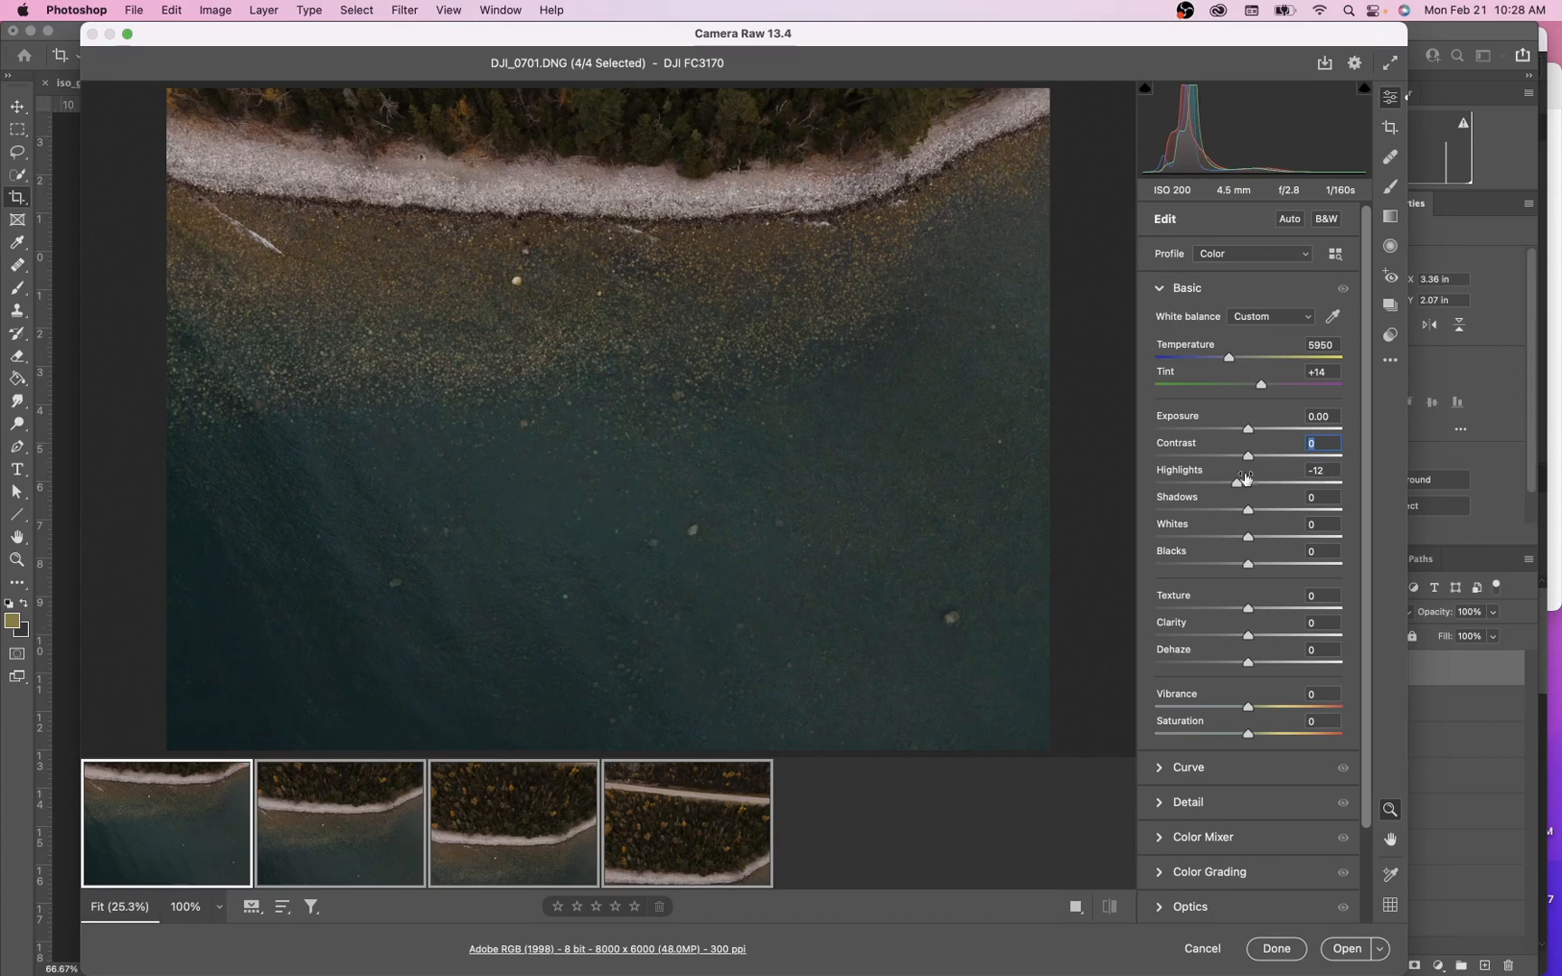
{"action": "mouse_move", "coordinate": [1247, 529]}
{"action": "left_mouse_down"}
{"action": "mouse_move", "coordinate": [1250, 543]}
{"action": "mouse_move", "coordinate": [1159, 544]}
{"action": "mouse_move", "coordinate": [1235, 551]}
{"action": "left_mouse_up"}
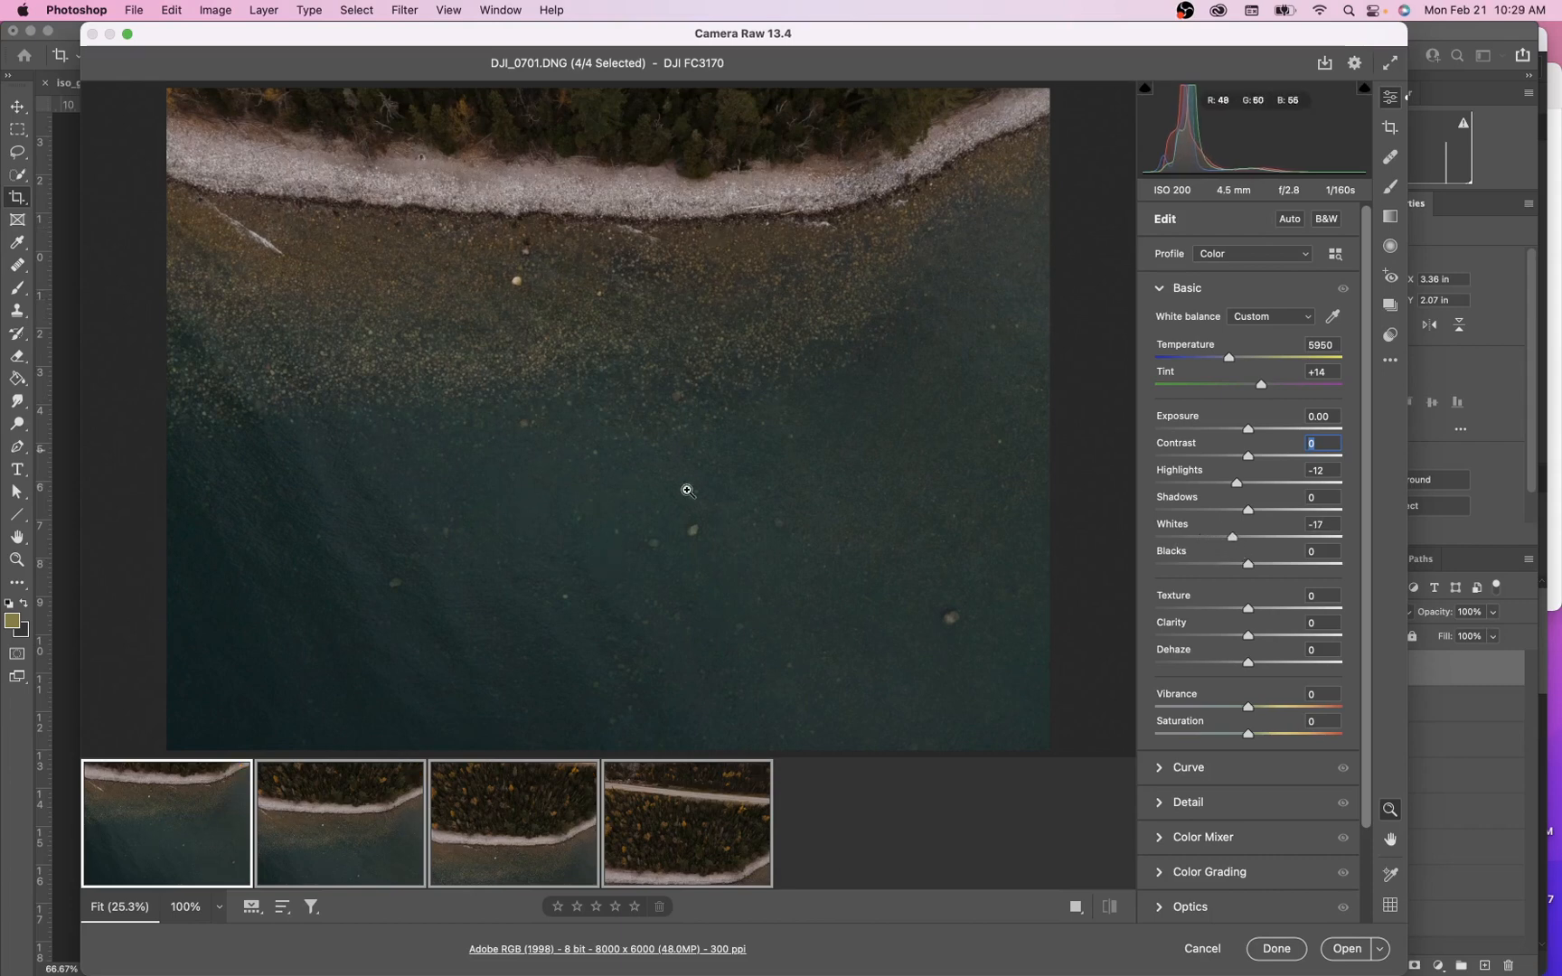
On DJI_0704 alone, set the highlights to -47 and the whites to -26, judging the pebble beach up close
{"action": "left_click", "coordinate": [708, 830]}
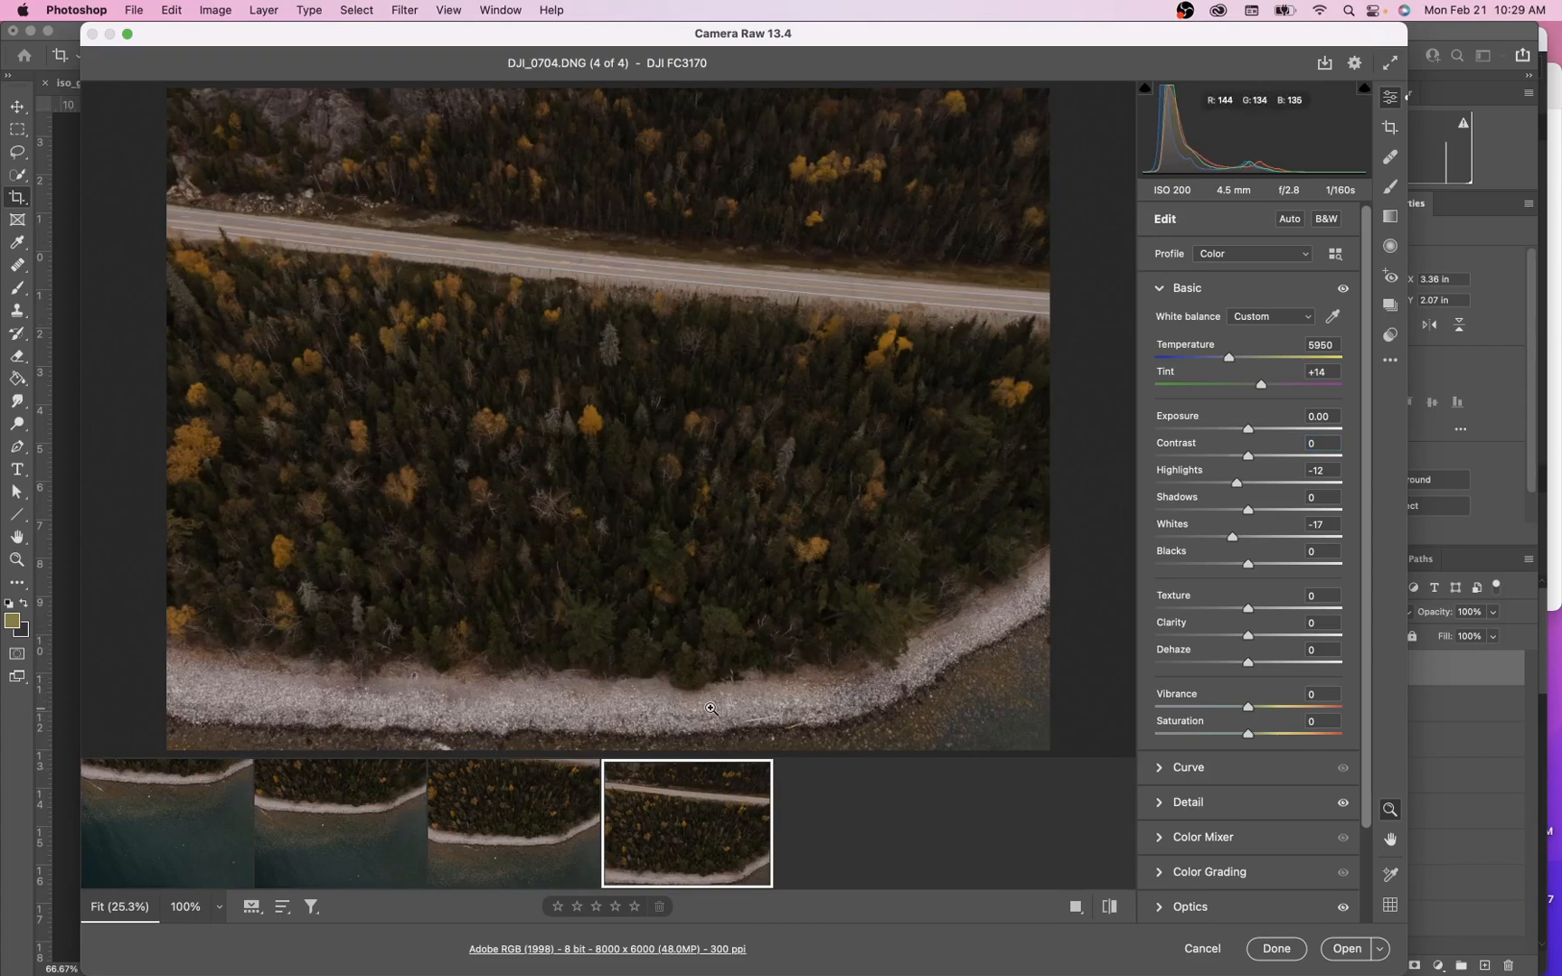
{"action": "left_click_drag", "start_coordinate": [710, 709], "coordinate": [844, 691]}
{"action": "scroll", "coordinate": [844, 692], "scroll_direction": "down", "scroll_amount": 5}
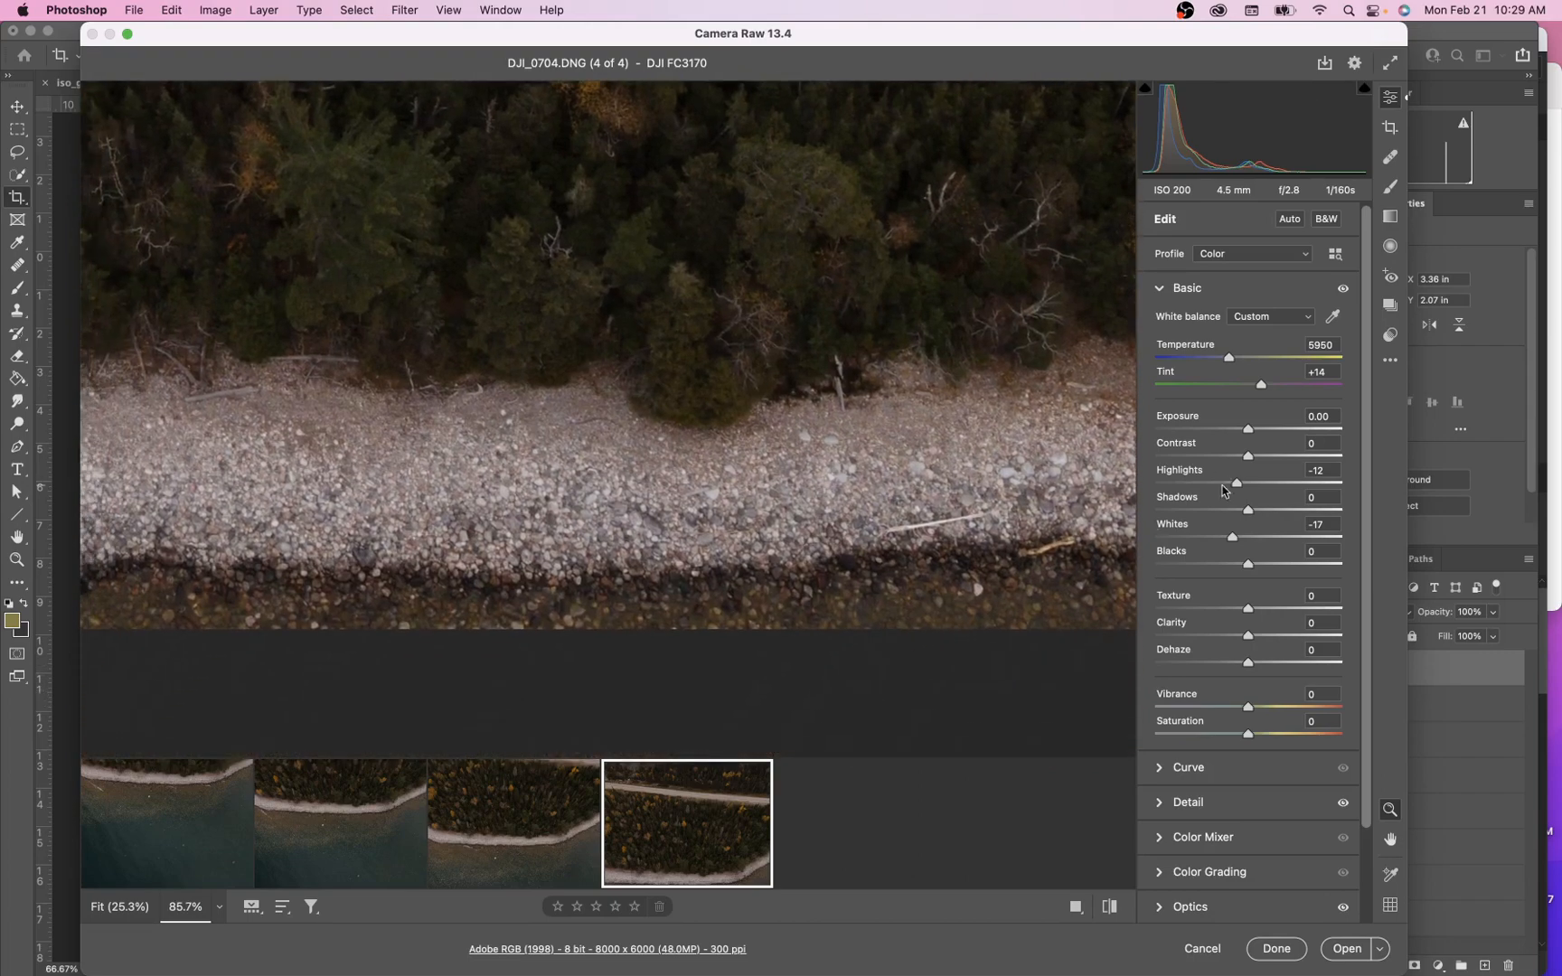
{"action": "mouse_move", "coordinate": [1237, 486]}
{"action": "left_mouse_down"}
{"action": "mouse_move", "coordinate": [1149, 491]}
{"action": "mouse_move", "coordinate": [1349, 486]}
{"action": "mouse_move", "coordinate": [1220, 498]}
{"action": "left_mouse_up"}
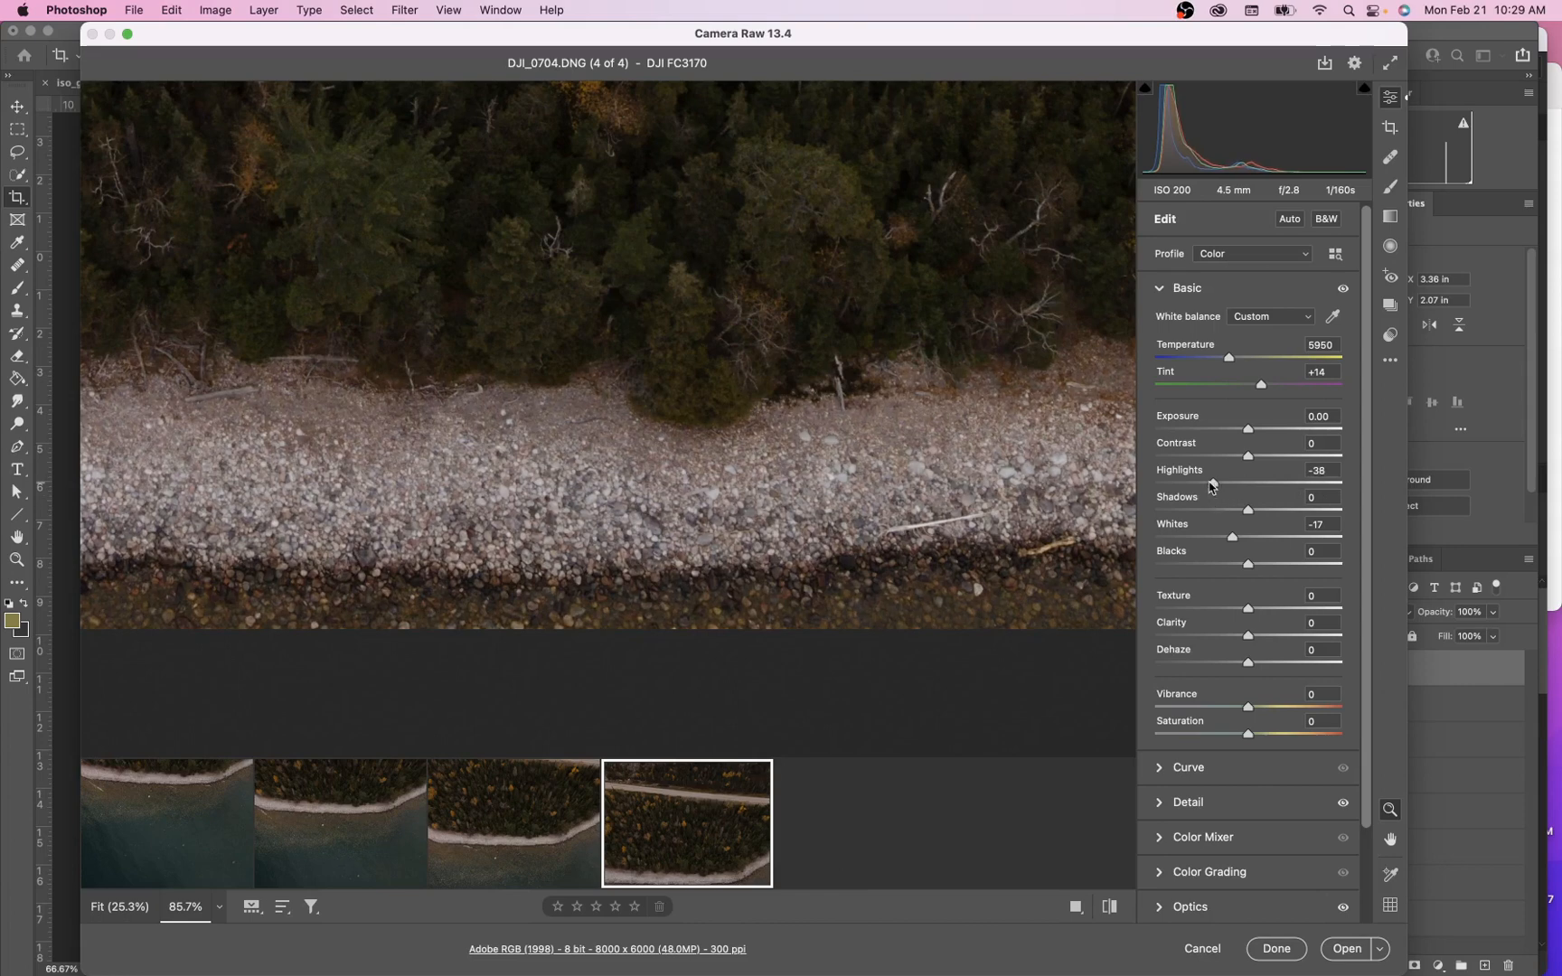
{"action": "left_click_drag", "start_coordinate": [1213, 486], "coordinate": [1224, 540]}
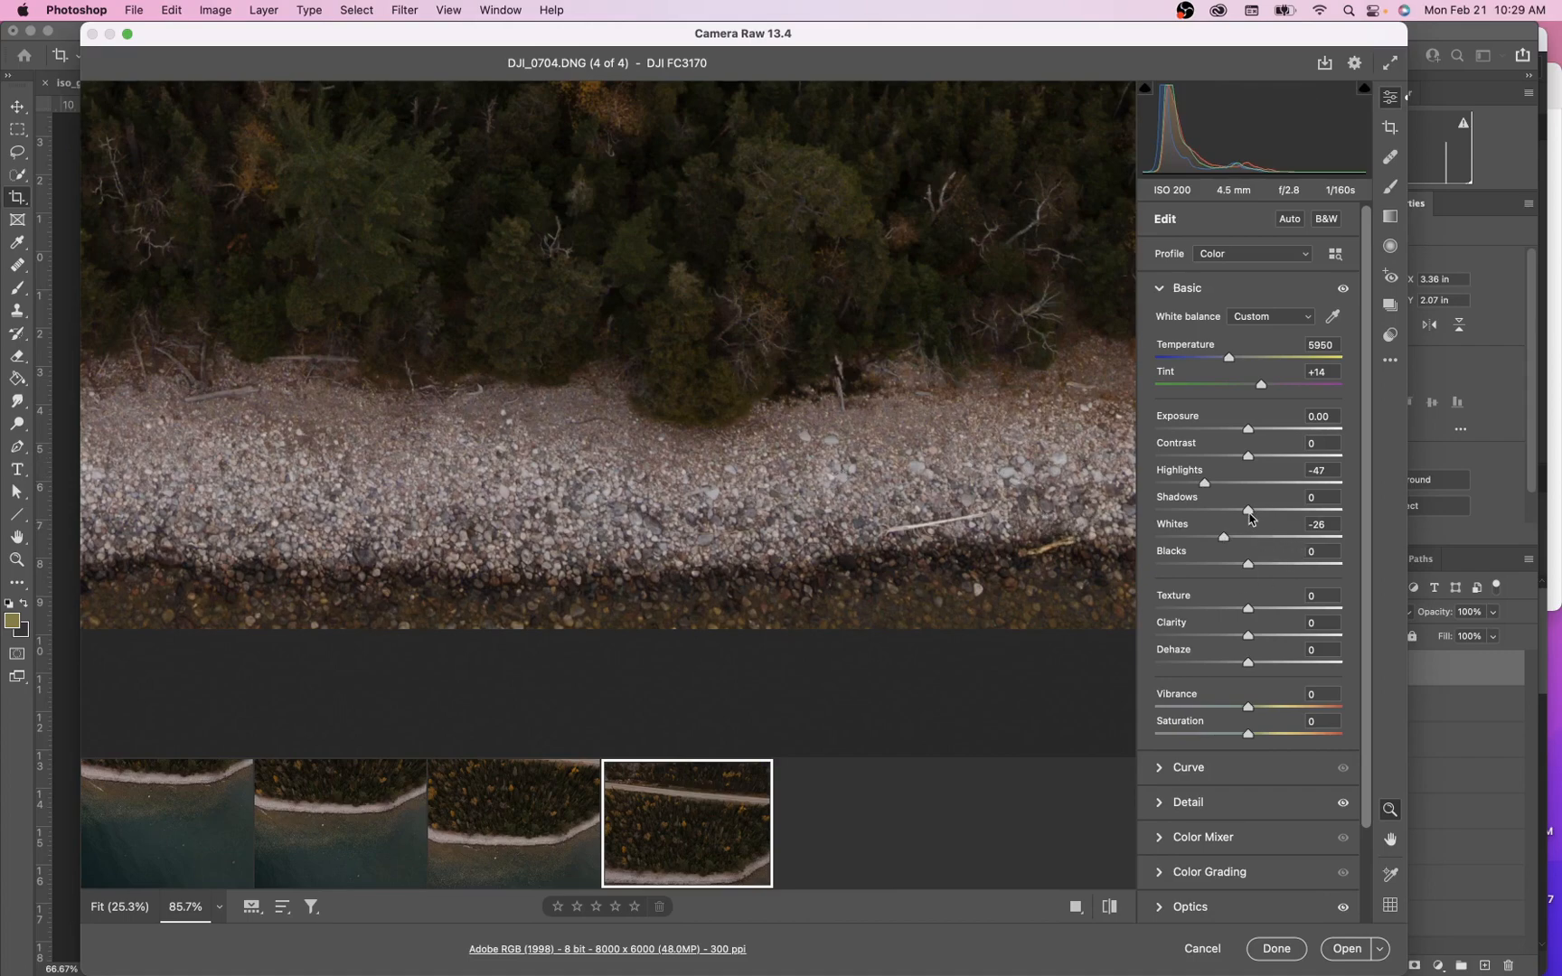
Brighten the dark forest in DJI_0704 by setting the shadows to +47 and the blacks to +56, and check the full image
{"action": "key", "text": "space"}
{"action": "left_click_drag", "start_coordinate": [931, 374], "coordinate": [959, 800]}
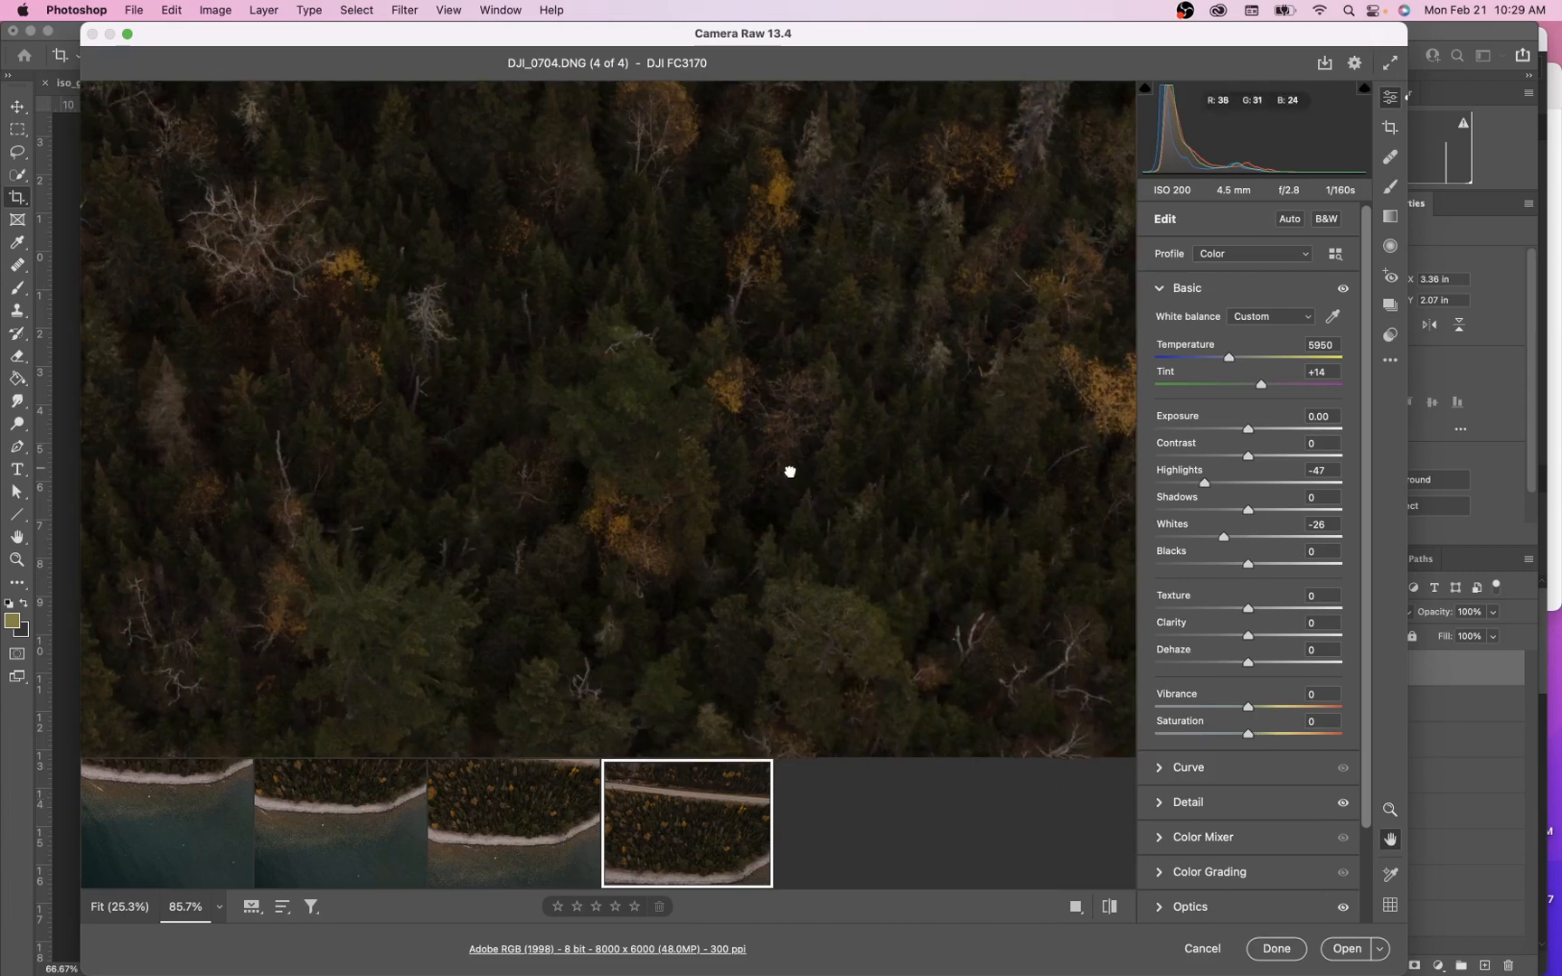
{"action": "left_click_drag", "start_coordinate": [789, 471], "coordinate": [922, 528]}
{"action": "left_click_drag", "start_coordinate": [1259, 570], "coordinate": [1291, 570]}
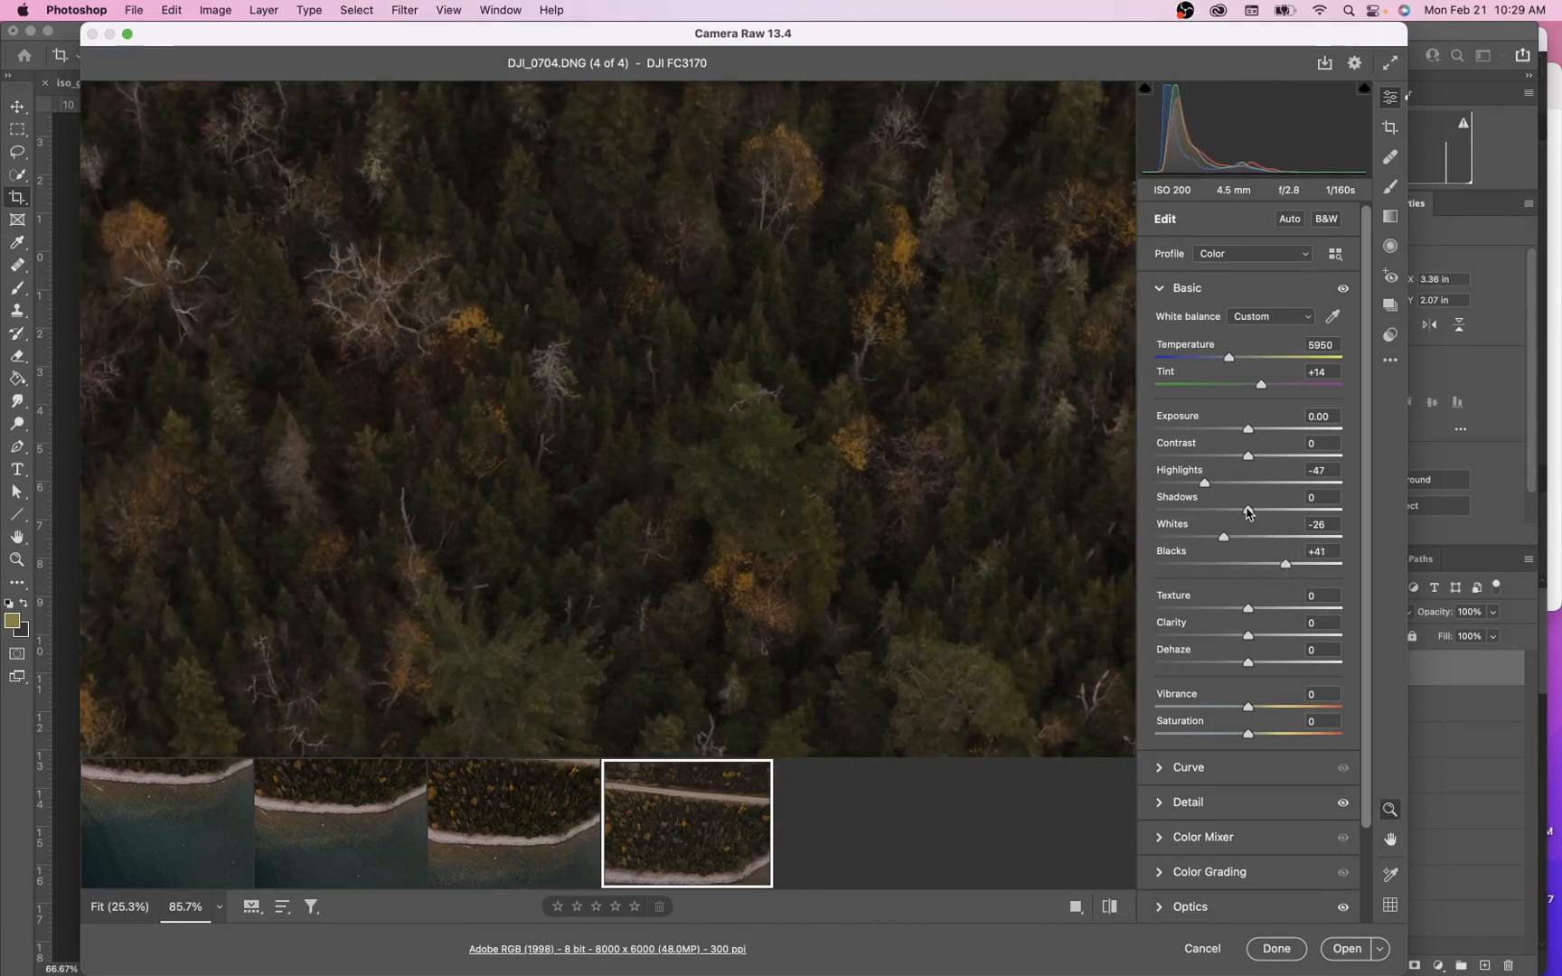
{"action": "left_click_drag", "start_coordinate": [1247, 512], "coordinate": [1283, 513]}
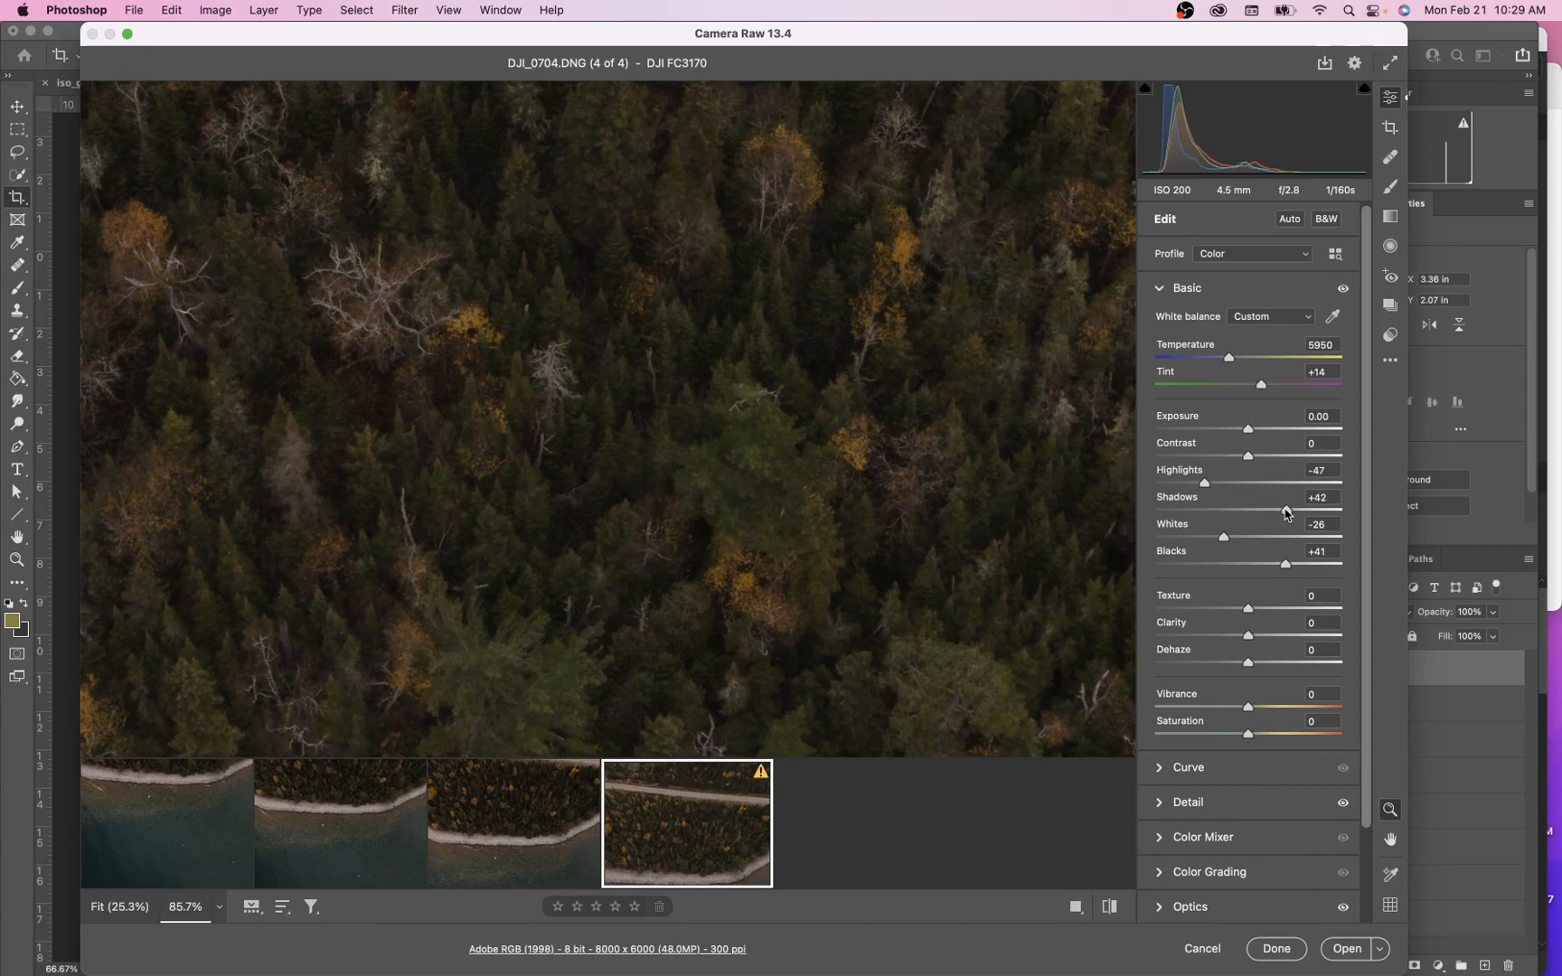
{"action": "mouse_move", "coordinate": [1285, 568]}
{"action": "left_mouse_down"}
{"action": "mouse_move", "coordinate": [1291, 512]}
{"action": "mouse_move", "coordinate": [1300, 567]}
{"action": "left_mouse_up"}
{"action": "key", "text": "super+0"}
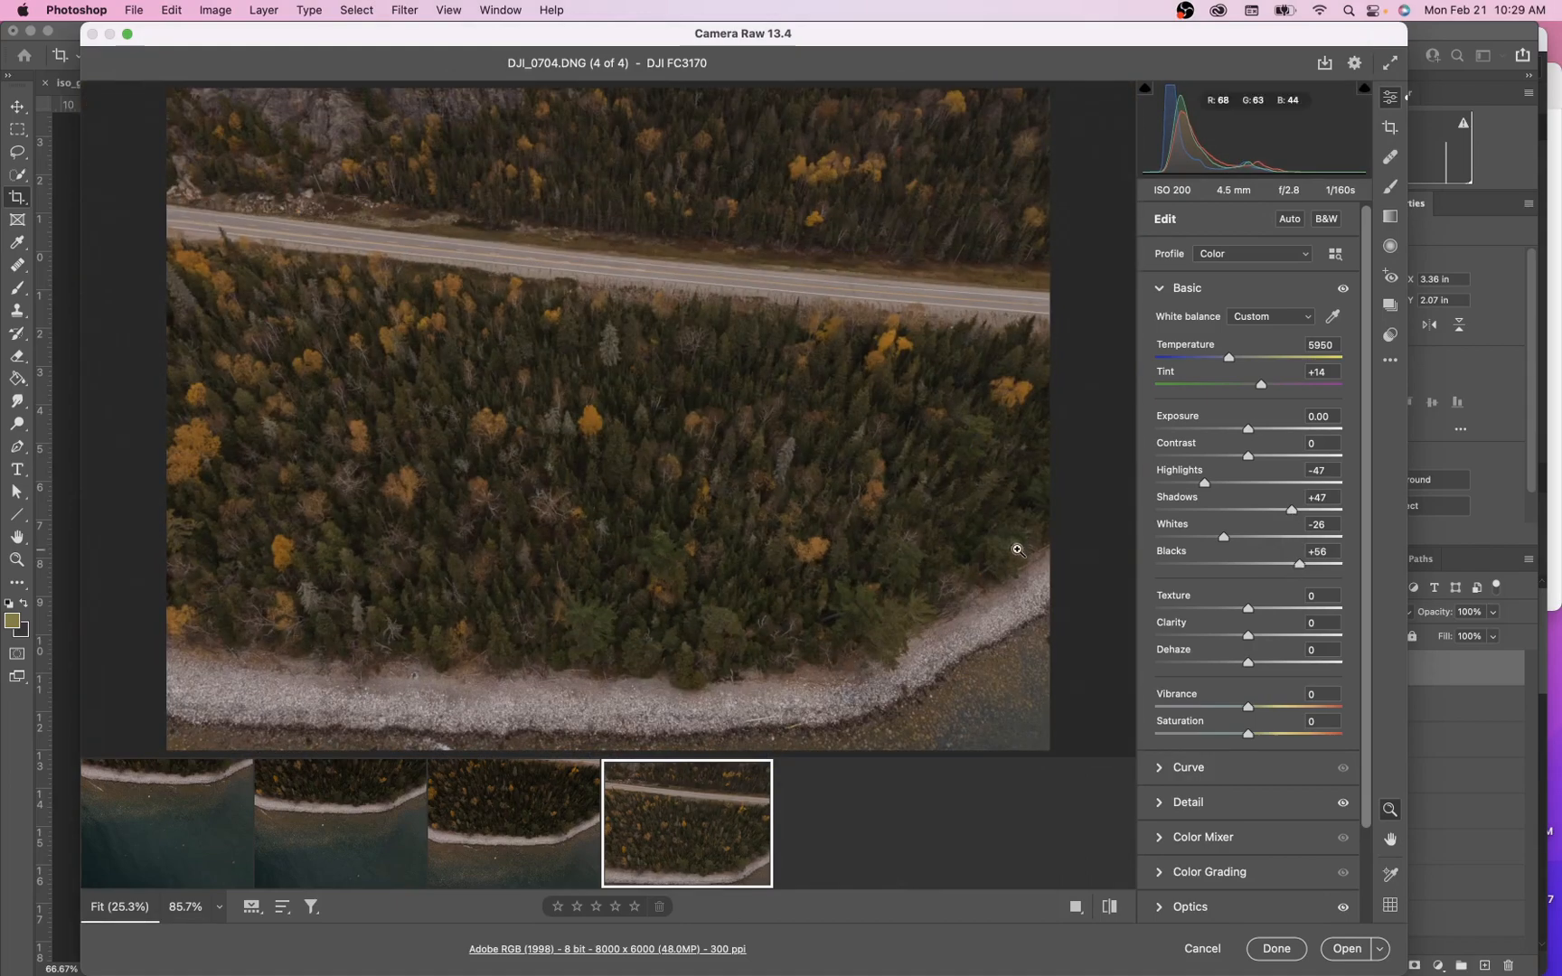
{"action": "scroll", "coordinate": [1006, 550], "scroll_direction": "down", "scroll_amount": 3}
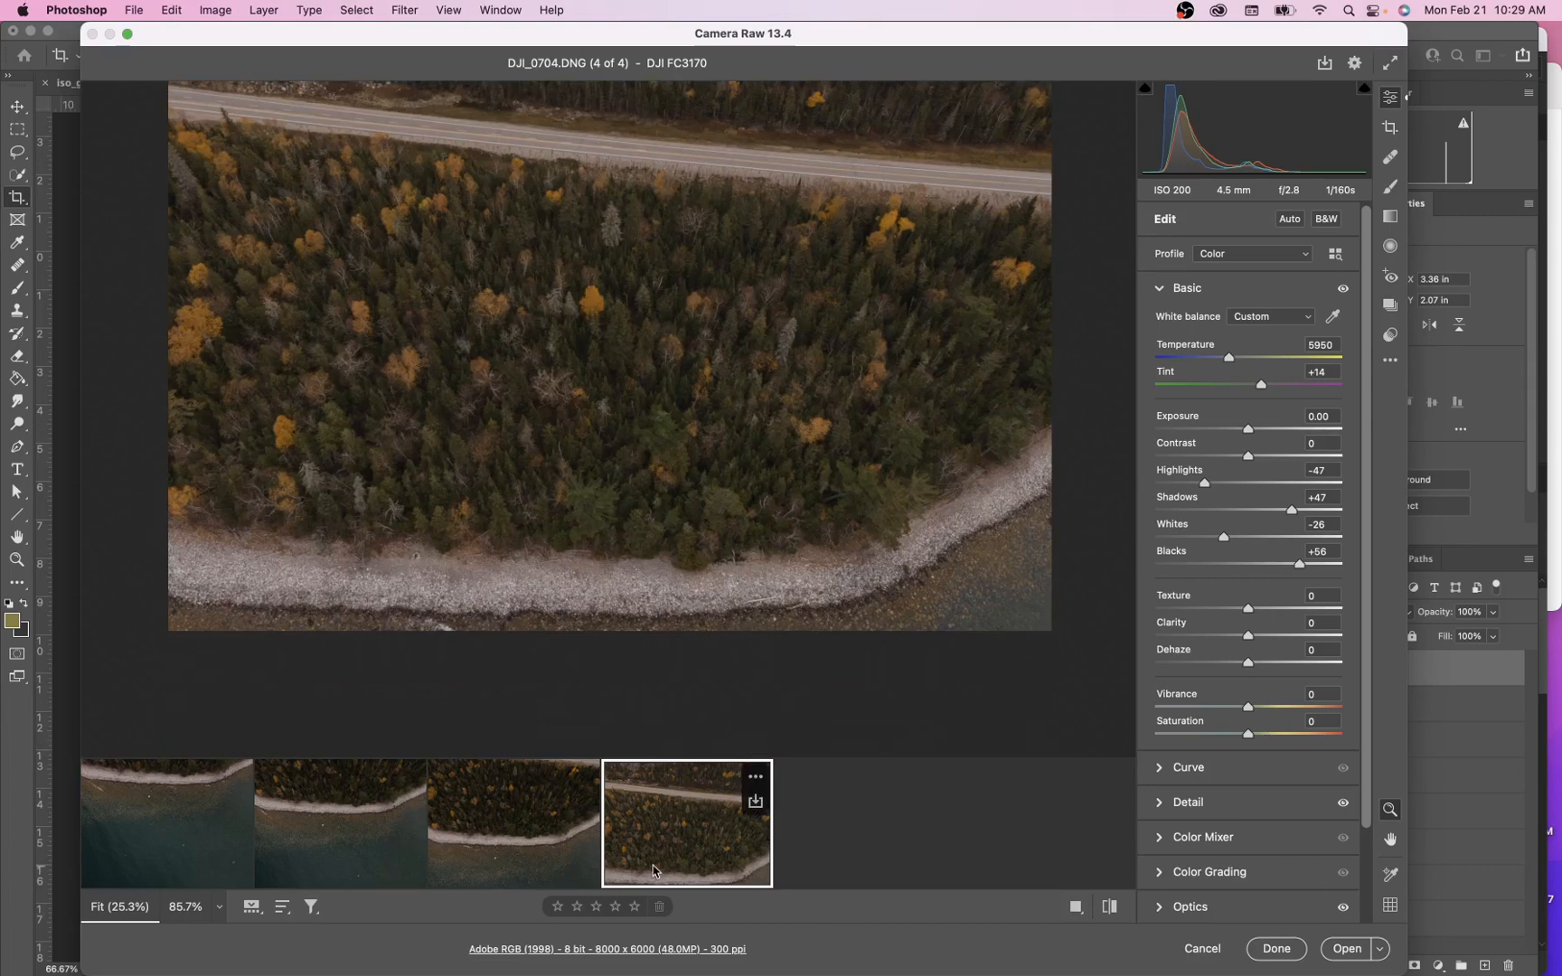
Apply DJI_0704's highlights -47, shadows +47, whites -26 and blacks +56 to all four images
{"action": "key", "text": "super+a"}
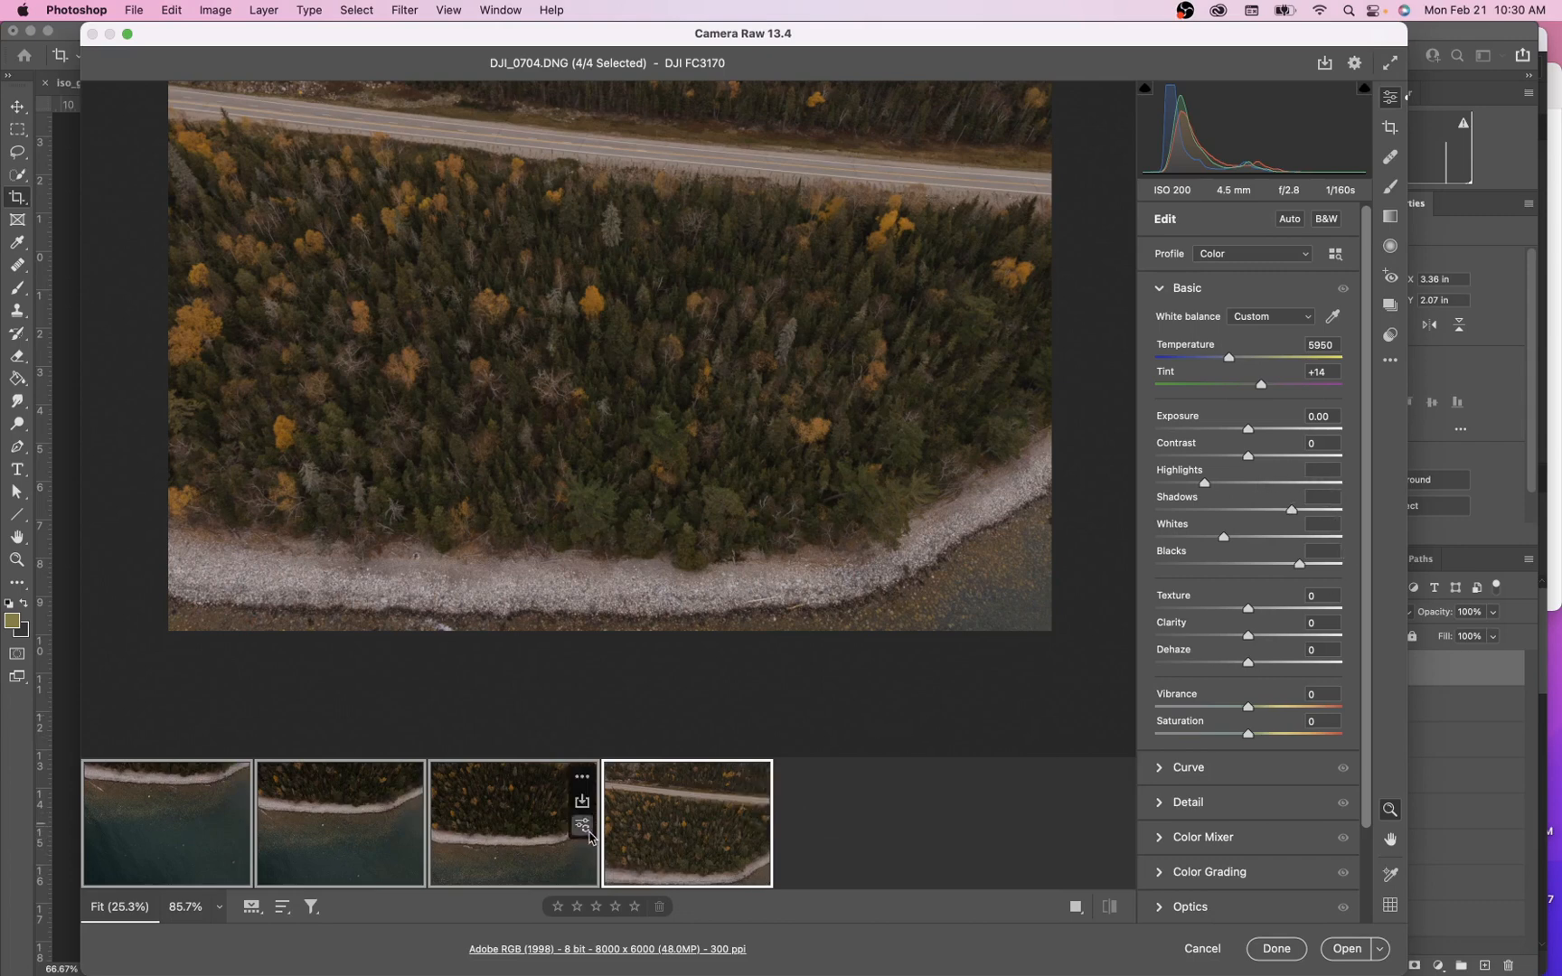
{"action": "left_click", "coordinate": [1204, 486]}
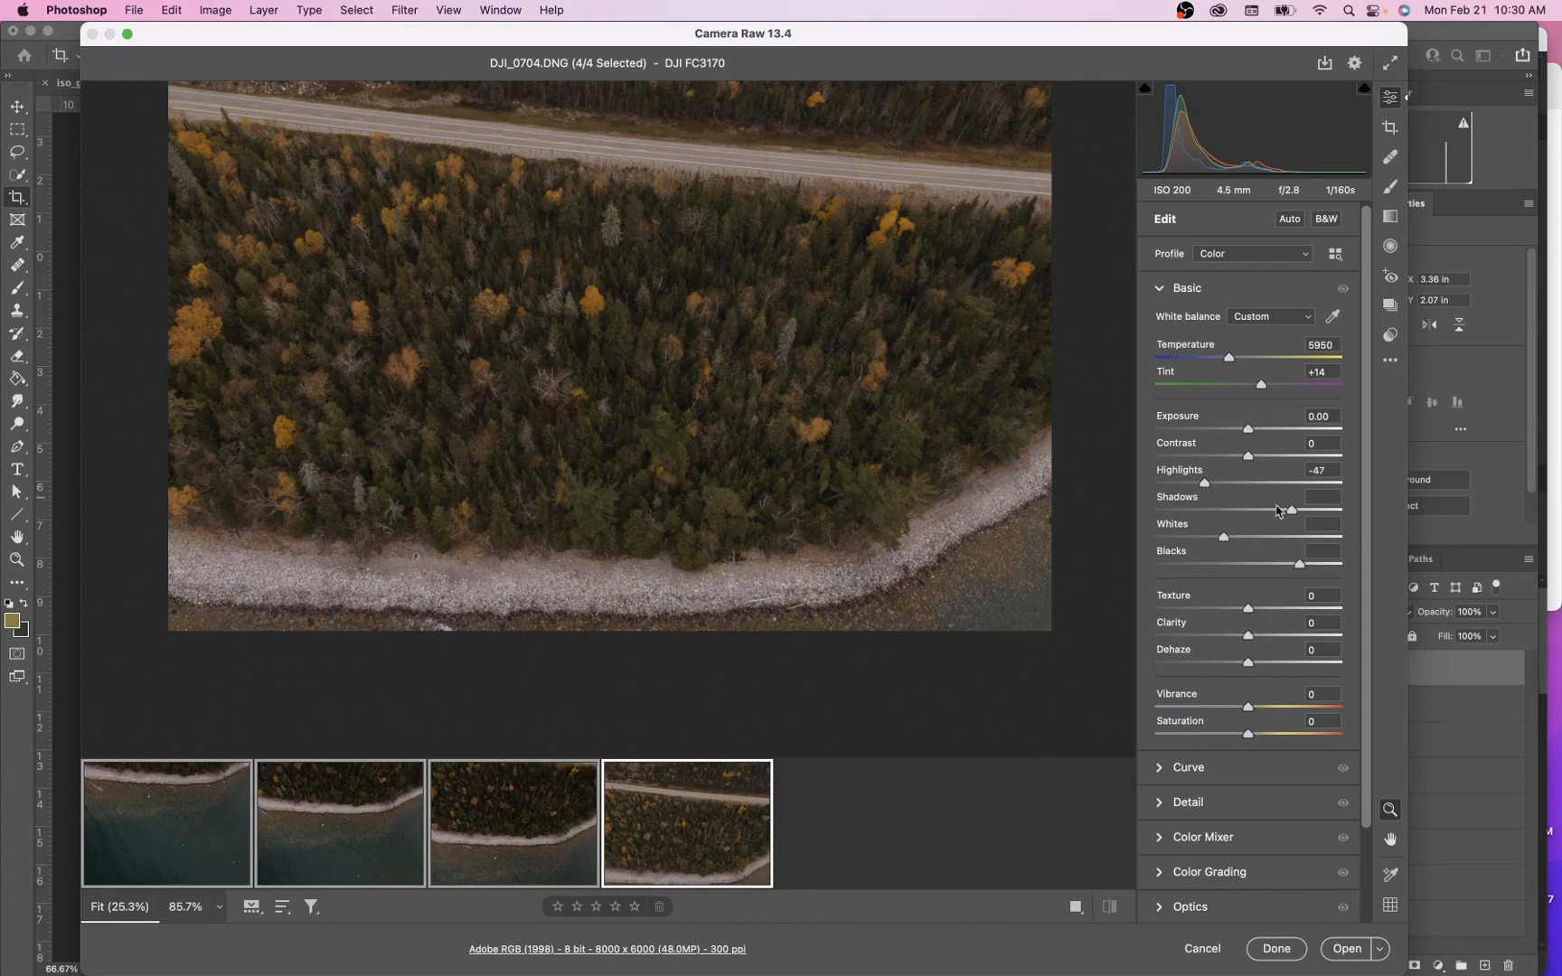
{"action": "left_click", "coordinate": [1291, 511]}
{"action": "left_click", "coordinate": [1226, 539]}
{"action": "left_click", "coordinate": [1300, 565]}
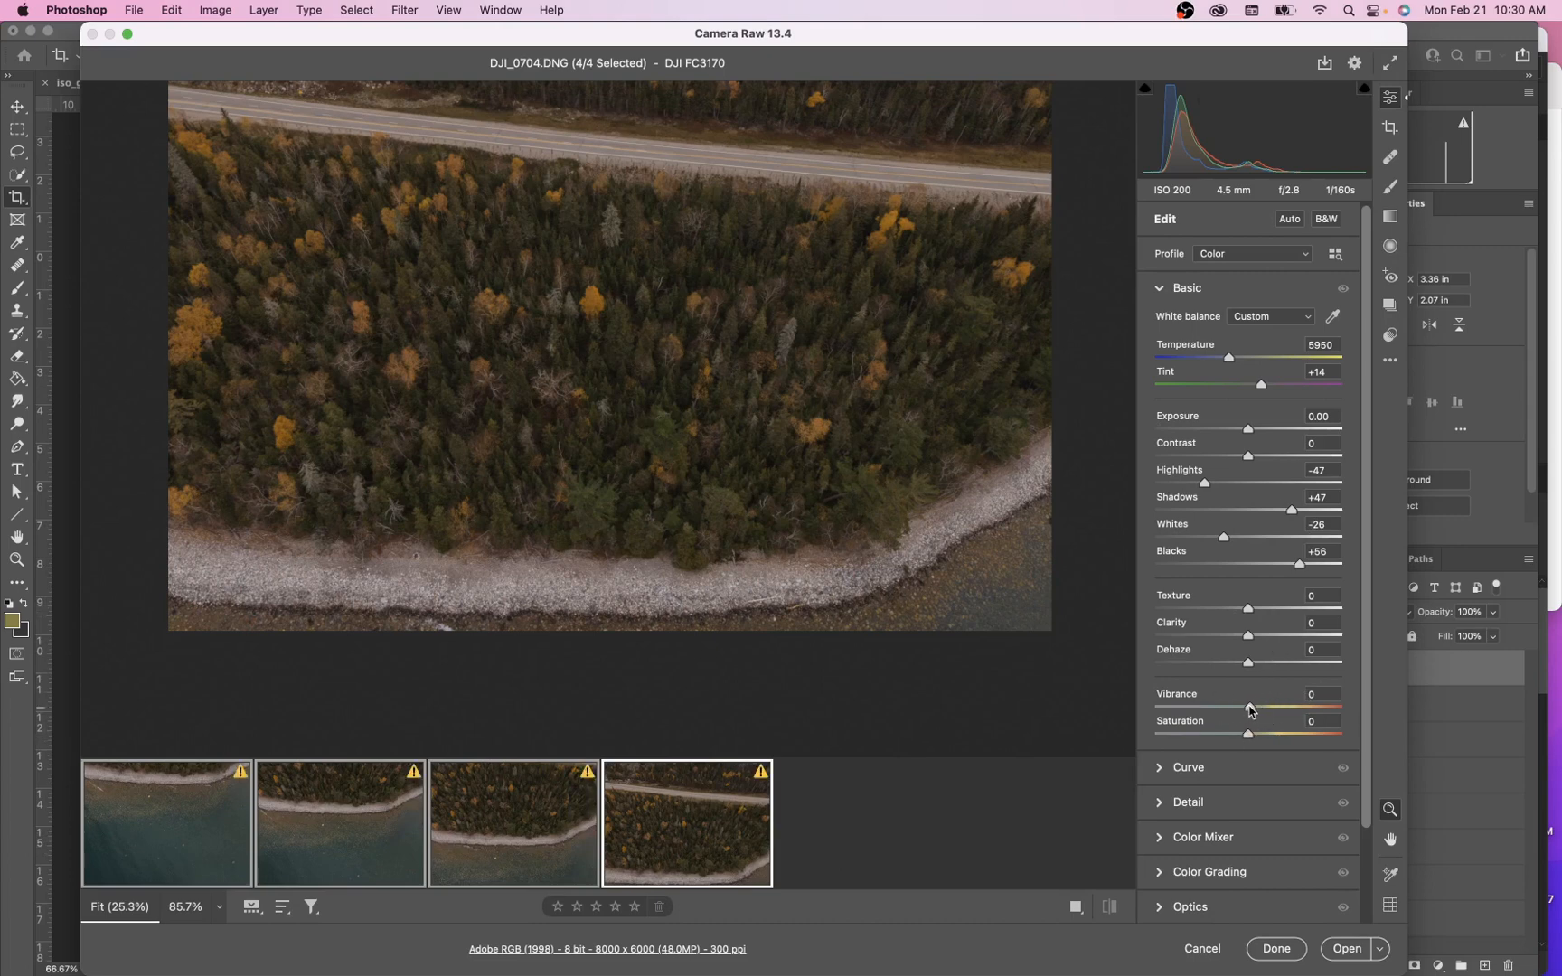
Try a dehaze of +47 and a higher clarity on all four images, and reset dehaze, clarity and texture to 0
{"action": "left_click", "coordinate": [1317, 696]}
{"action": "key", "text": "Tab"}
{"action": "left_click_drag", "start_coordinate": [1251, 666], "coordinate": [1294, 675]}
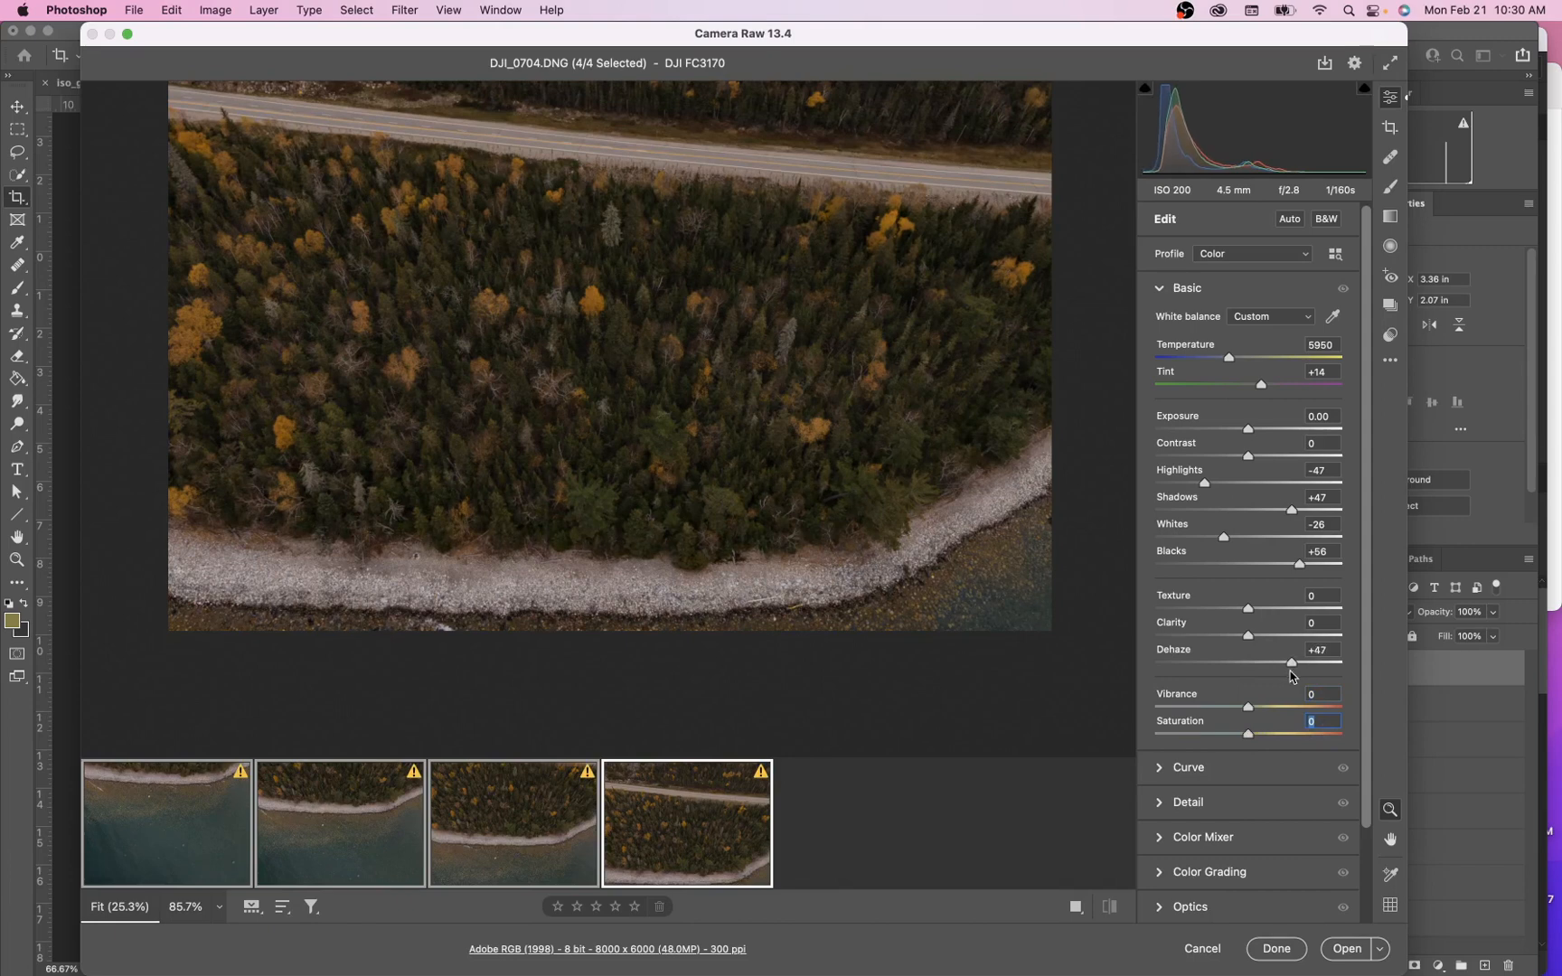
{"action": "double_click", "coordinate": [1291, 677]}
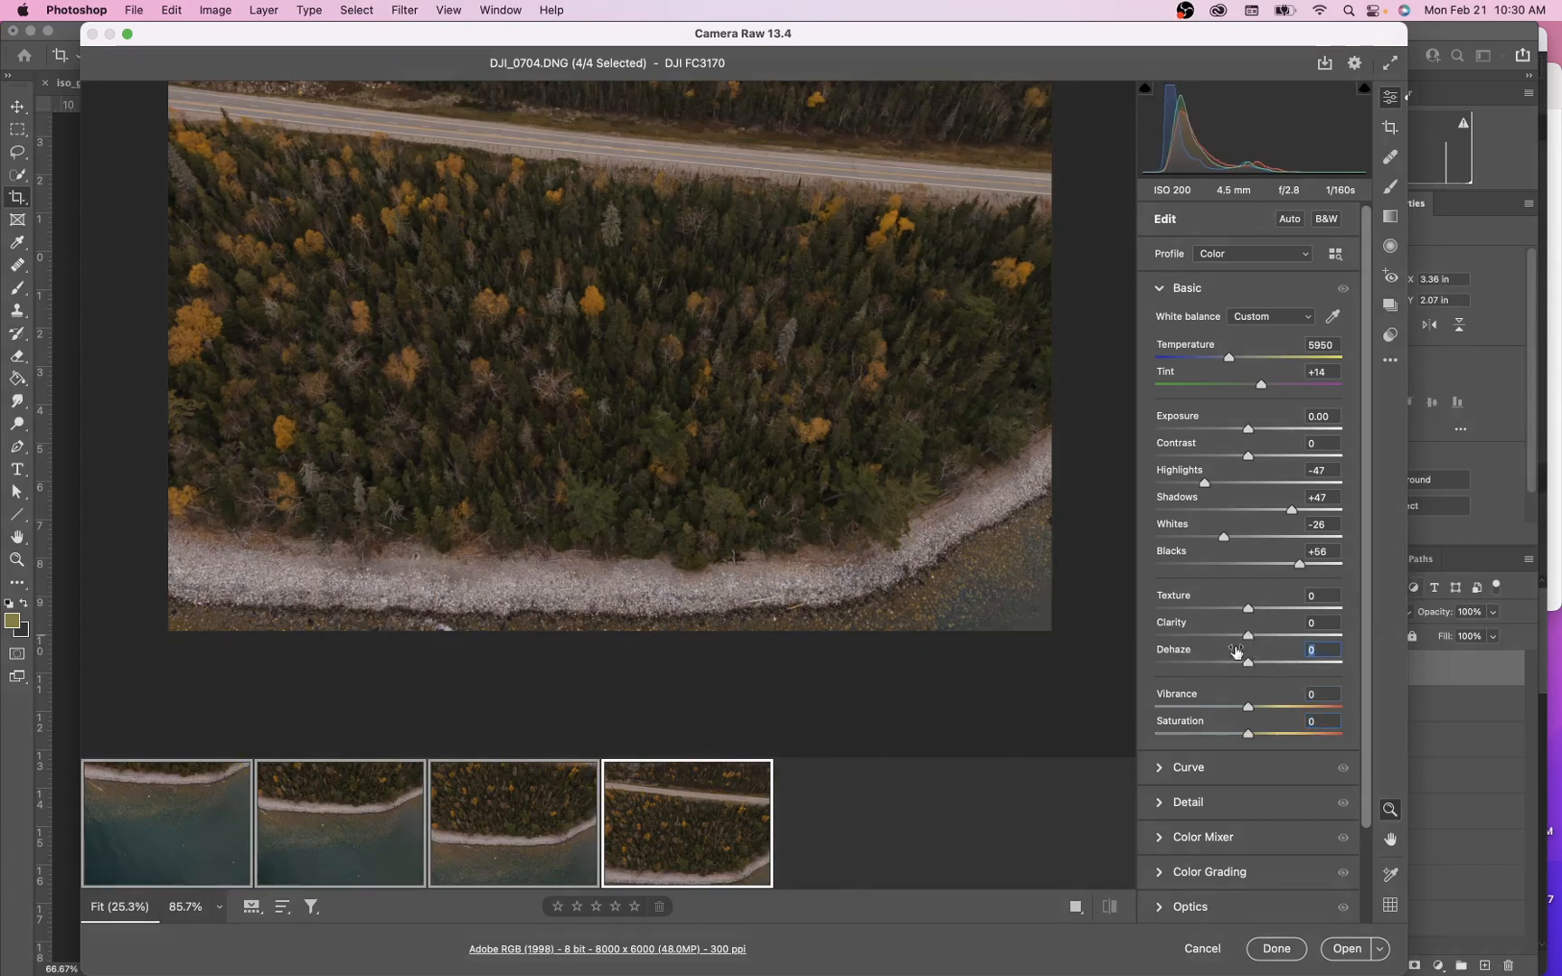
{"action": "left_click_drag", "start_coordinate": [1249, 639], "coordinate": [1270, 639]}
{"action": "double_click", "coordinate": [1271, 636]}
{"action": "double_click", "coordinate": [1248, 609]}
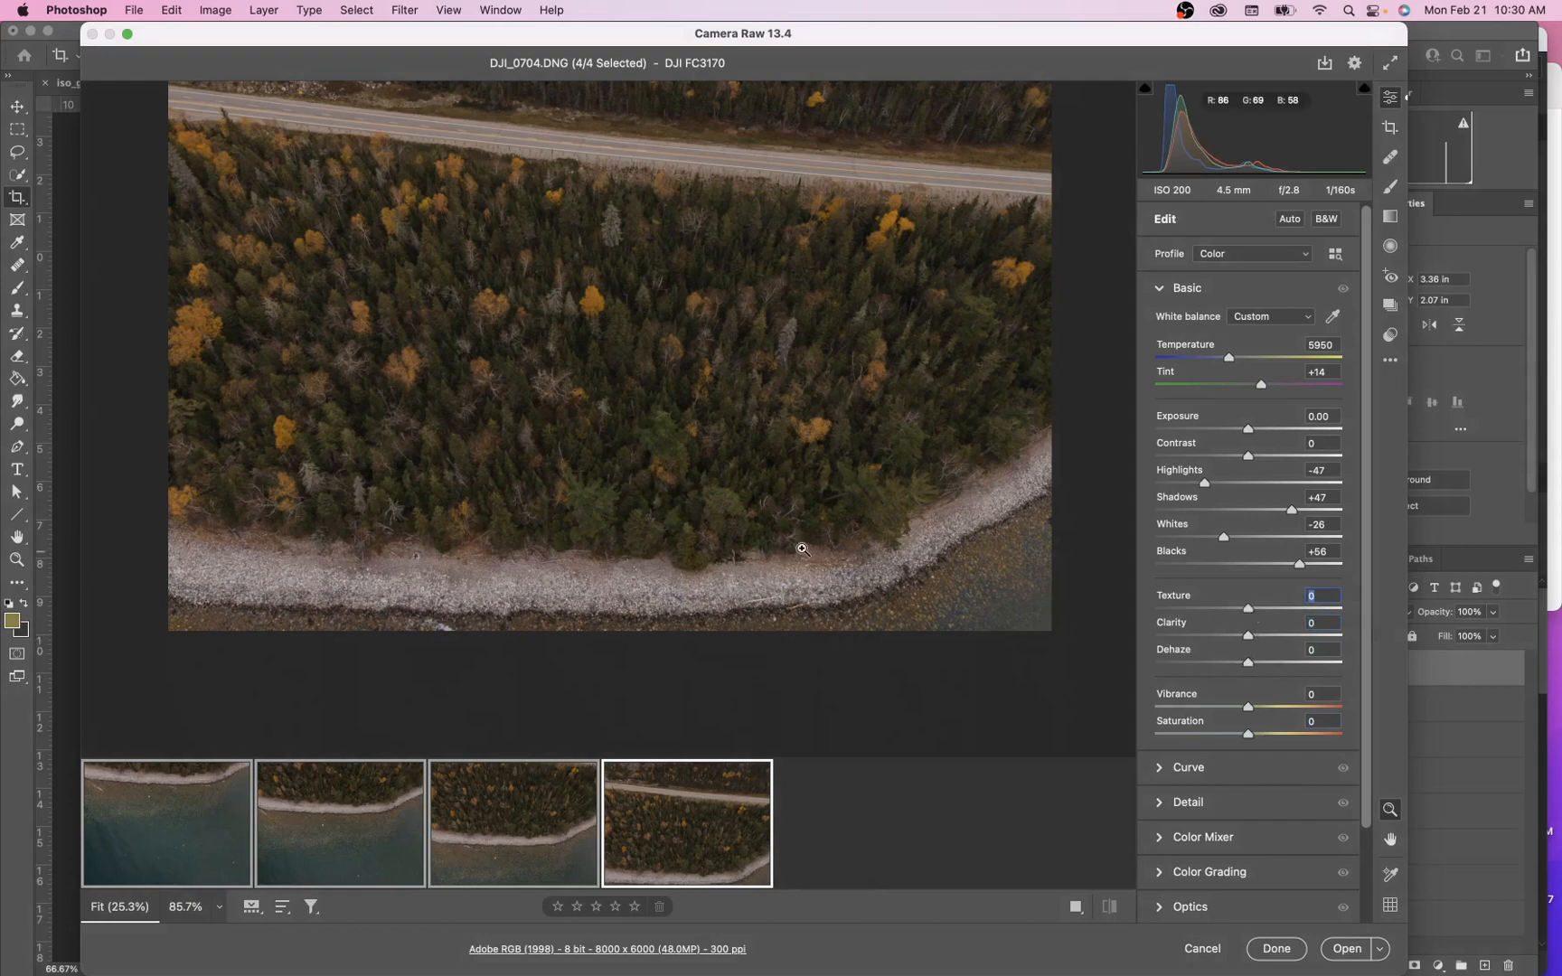
Try texture +55 and clarity +58 on all four images, and inspect the trees and branches in DJI_0704 up close
{"action": "scroll", "coordinate": [802, 545], "scroll_direction": "up", "scroll_amount": 8}
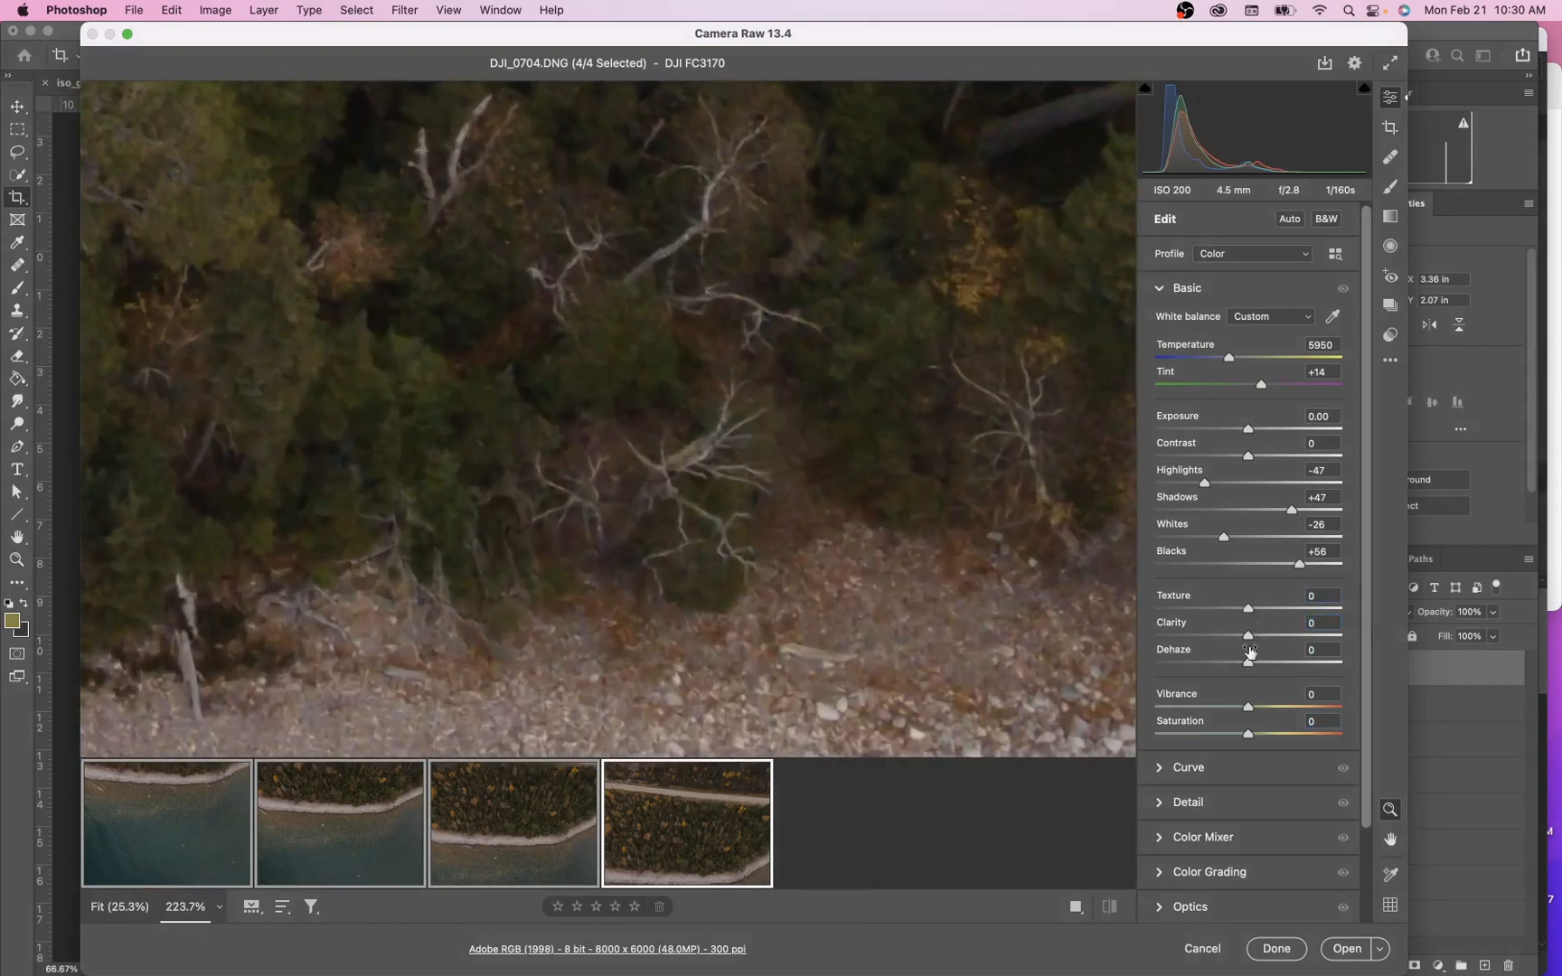
{"action": "left_click_drag", "start_coordinate": [1249, 636], "coordinate": [1299, 610]}
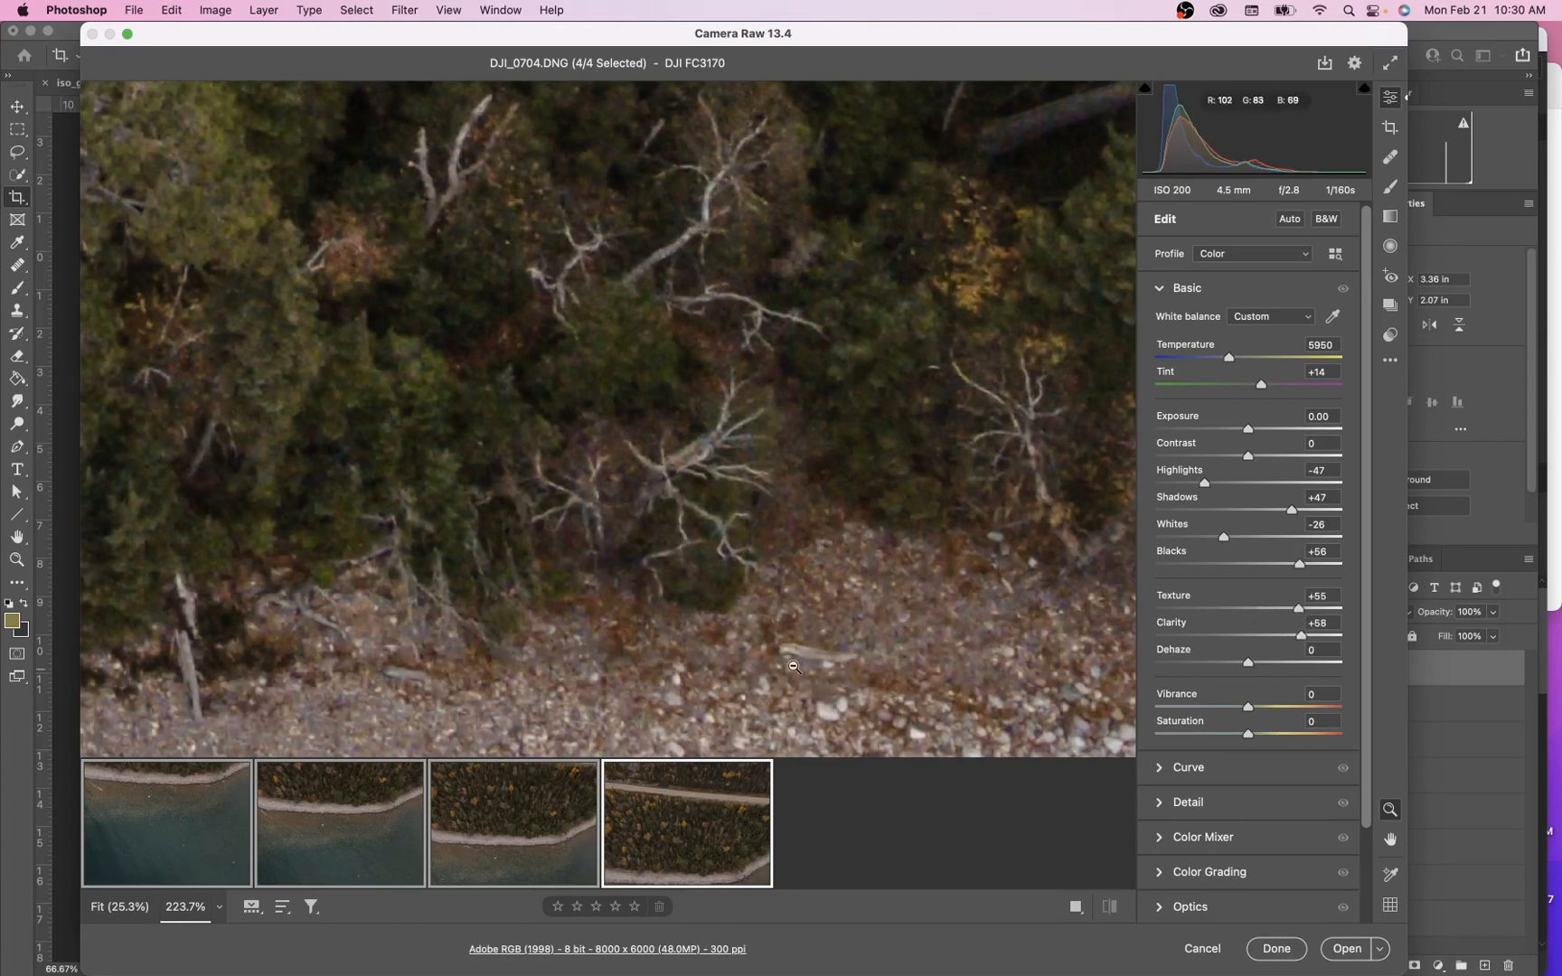
{"action": "left_click_drag", "start_coordinate": [878, 428], "coordinate": [544, 697]}
{"action": "left_click_drag", "start_coordinate": [816, 426], "coordinate": [617, 704]}
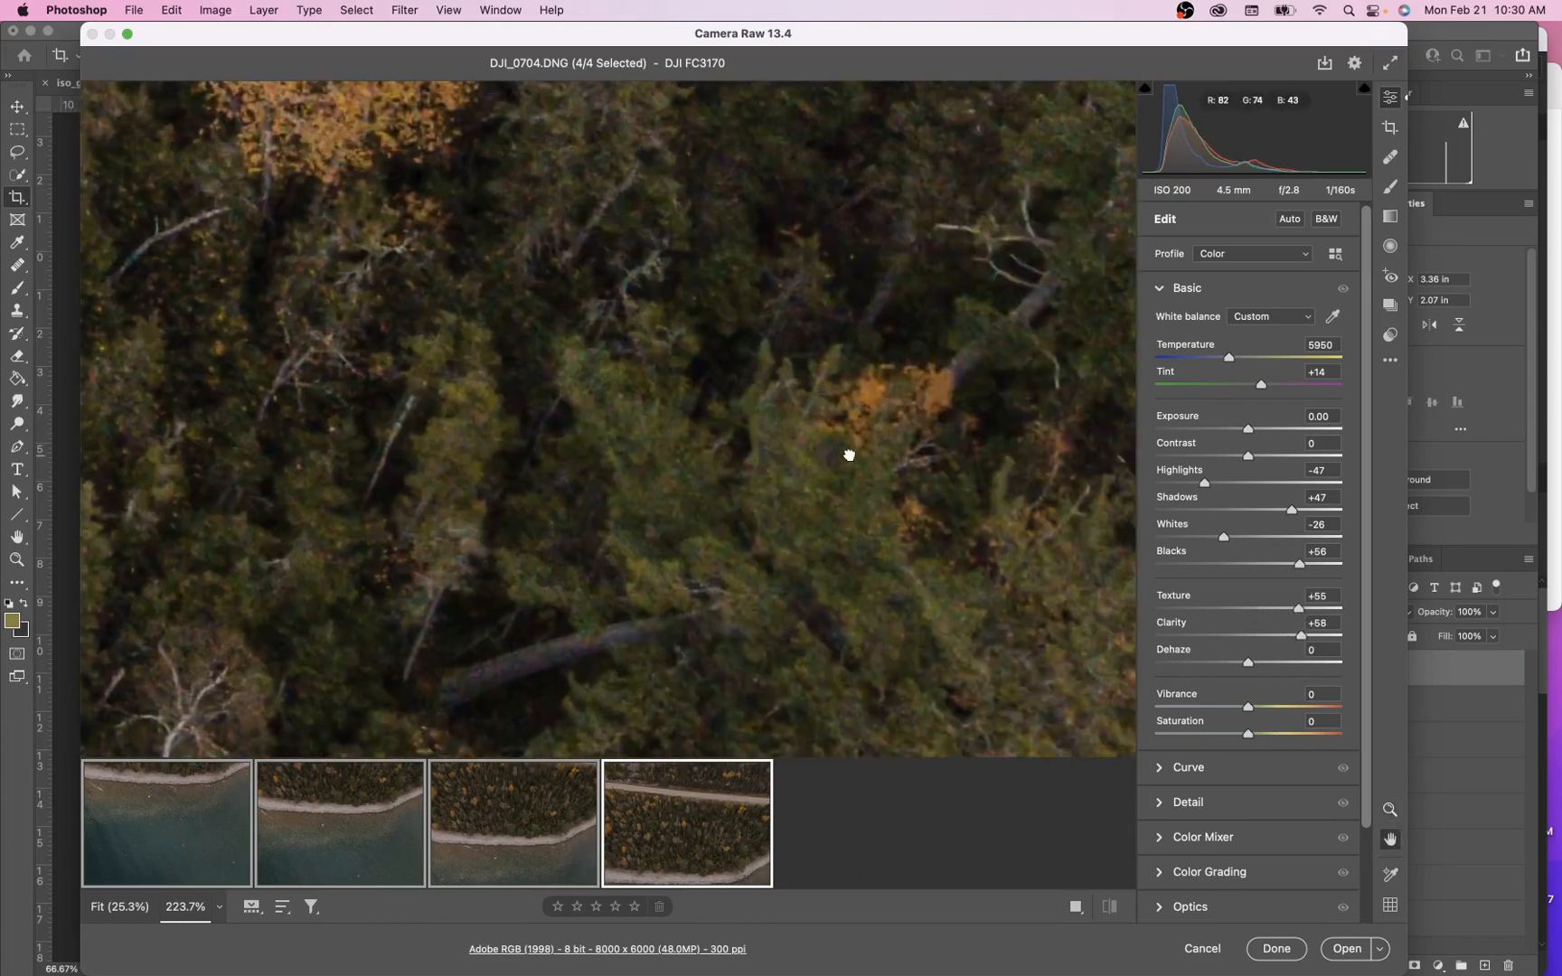
{"action": "left_click_drag", "start_coordinate": [850, 456], "coordinate": [723, 708]}
{"action": "left_click_drag", "start_coordinate": [734, 519], "coordinate": [535, 496]}
{"action": "left_click_drag", "start_coordinate": [798, 426], "coordinate": [659, 617]}
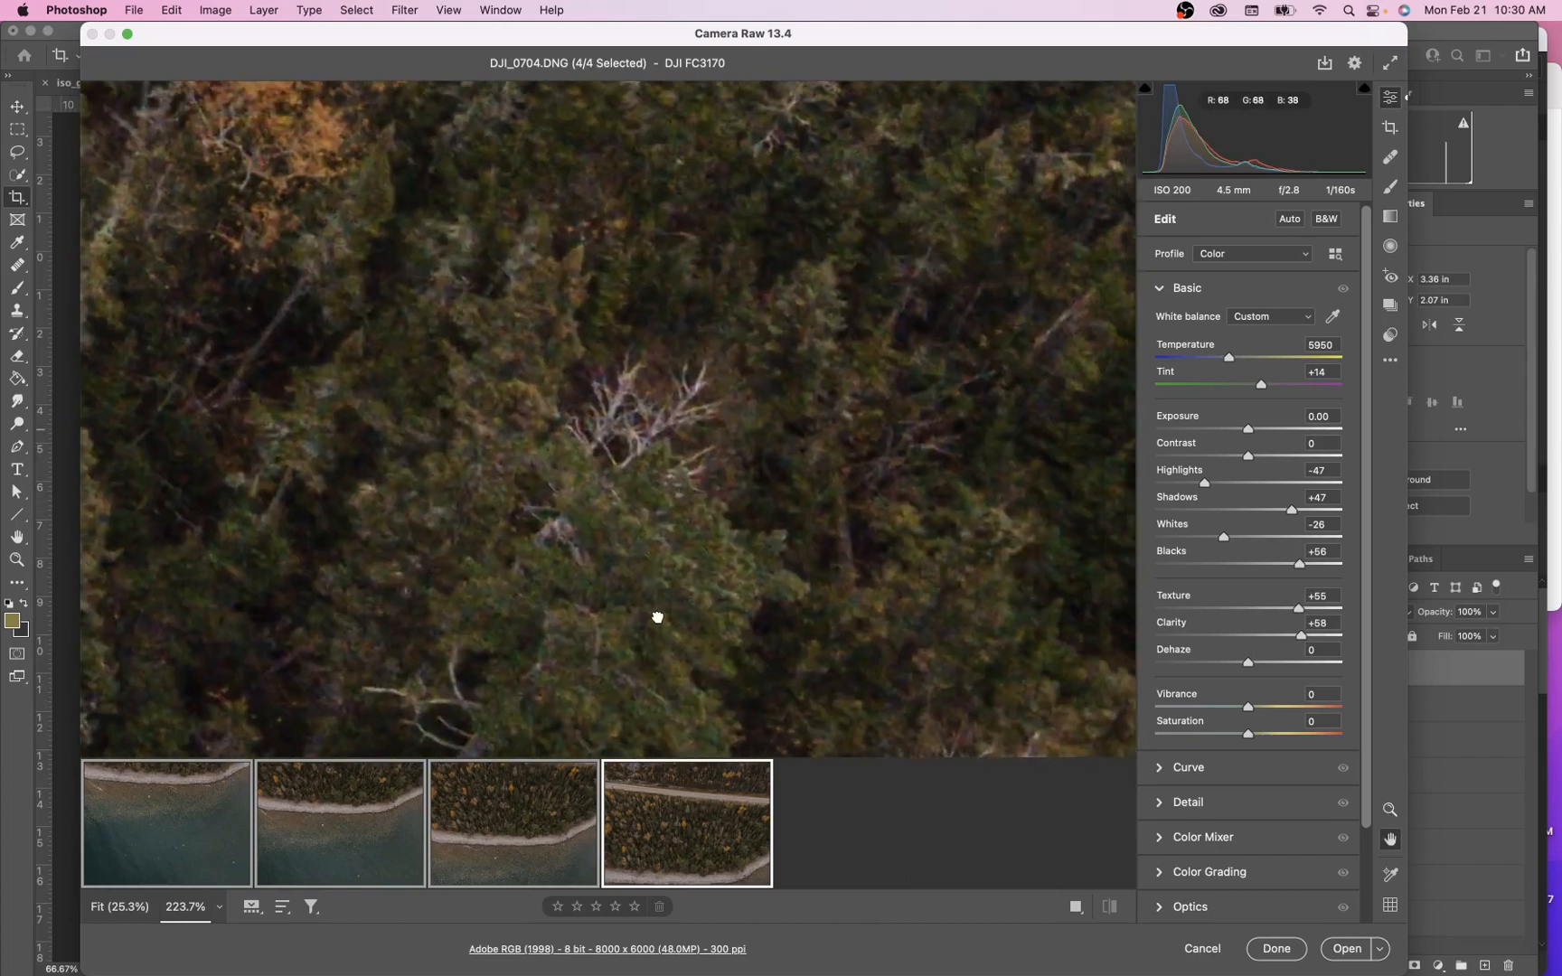
{"action": "left_click_drag", "start_coordinate": [660, 411], "coordinate": [913, 631]}
{"action": "left_click_drag", "start_coordinate": [496, 380], "coordinate": [987, 534]}
{"action": "left_click_drag", "start_coordinate": [750, 633], "coordinate": [1098, 565]}
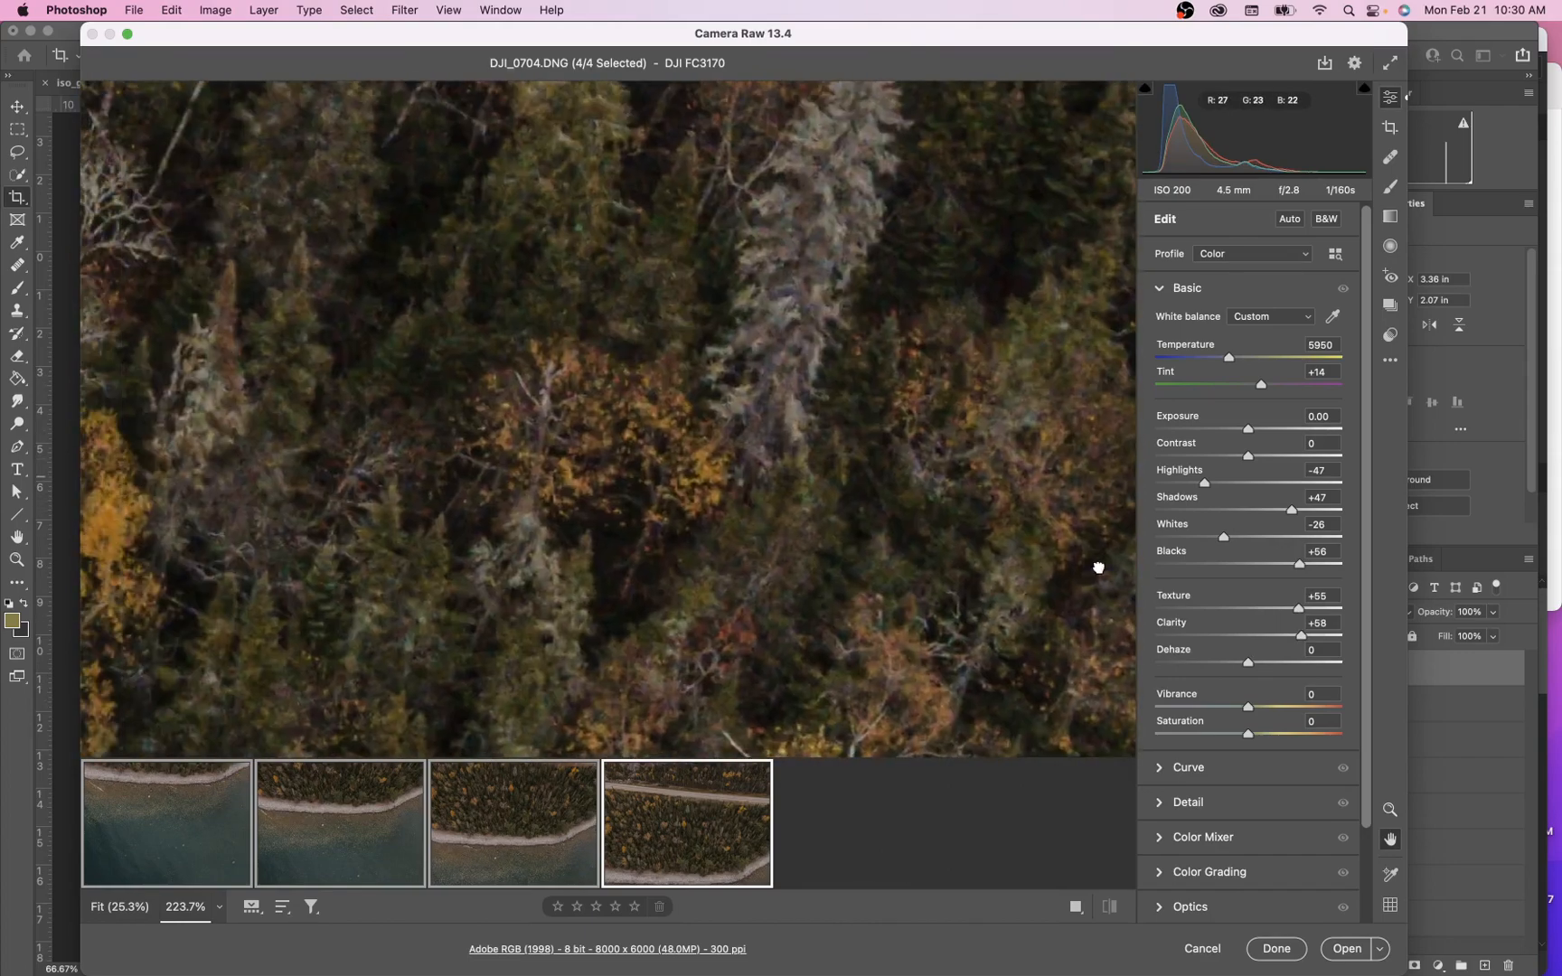
{"action": "left_click_drag", "start_coordinate": [745, 515], "coordinate": [920, 481]}
{"action": "left_click_drag", "start_coordinate": [692, 605], "coordinate": [936, 439]}
{"action": "key", "text": "super+0"}
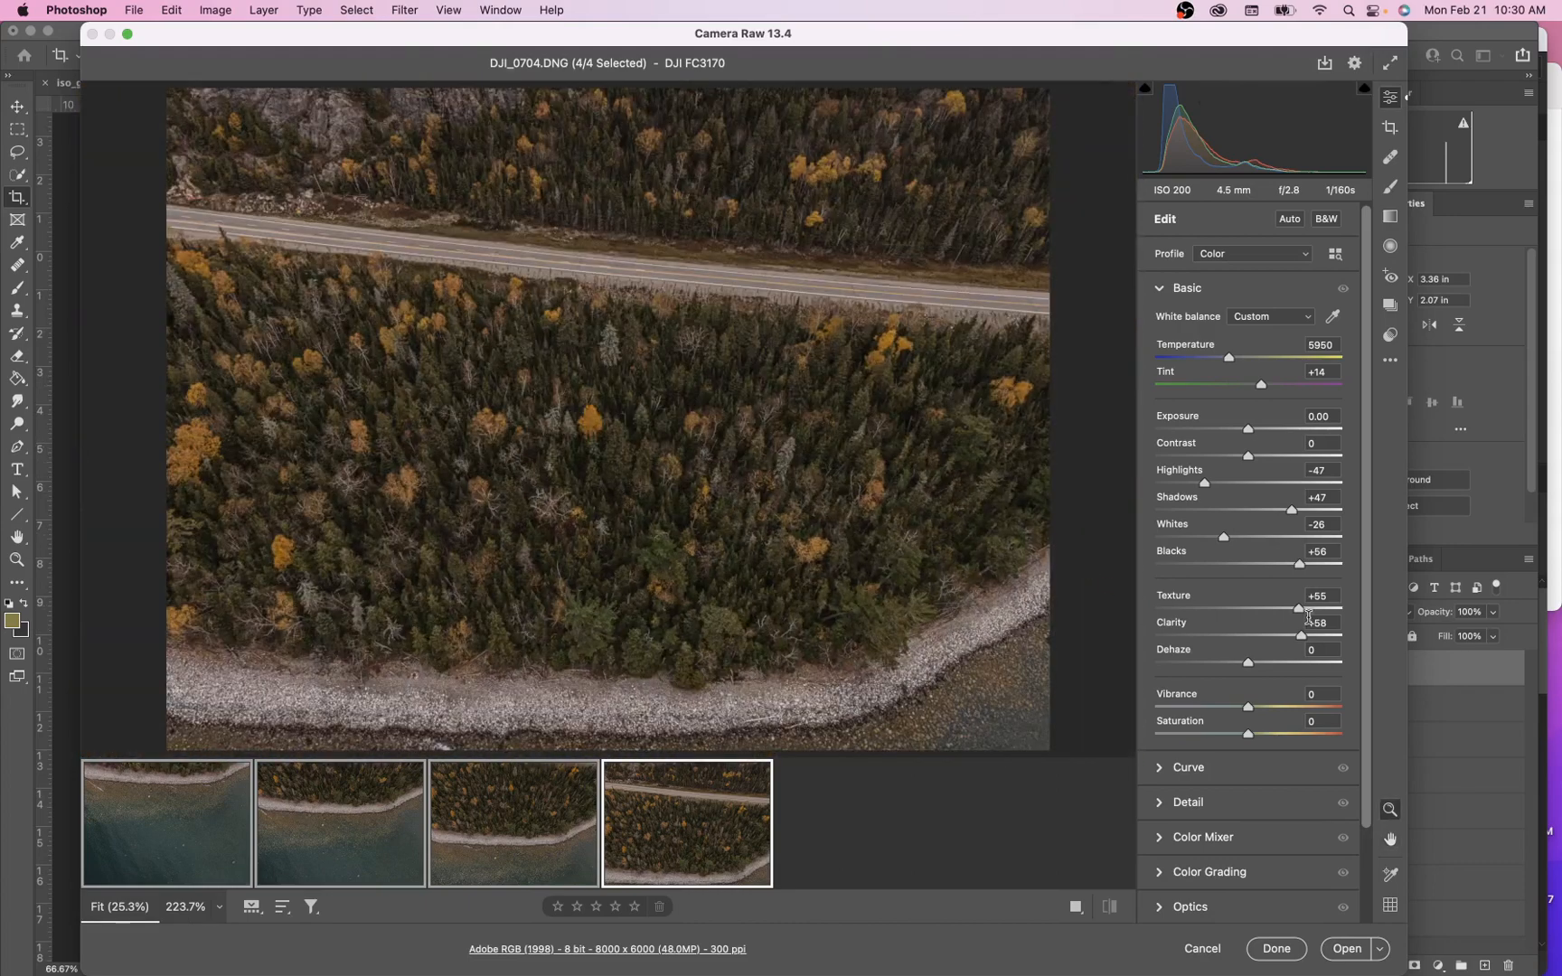
Set the texture to -1 and the clarity to +3 for all four images, and add a slight positive dehaze
{"action": "left_click_drag", "start_coordinate": [1299, 608], "coordinate": [1250, 663]}
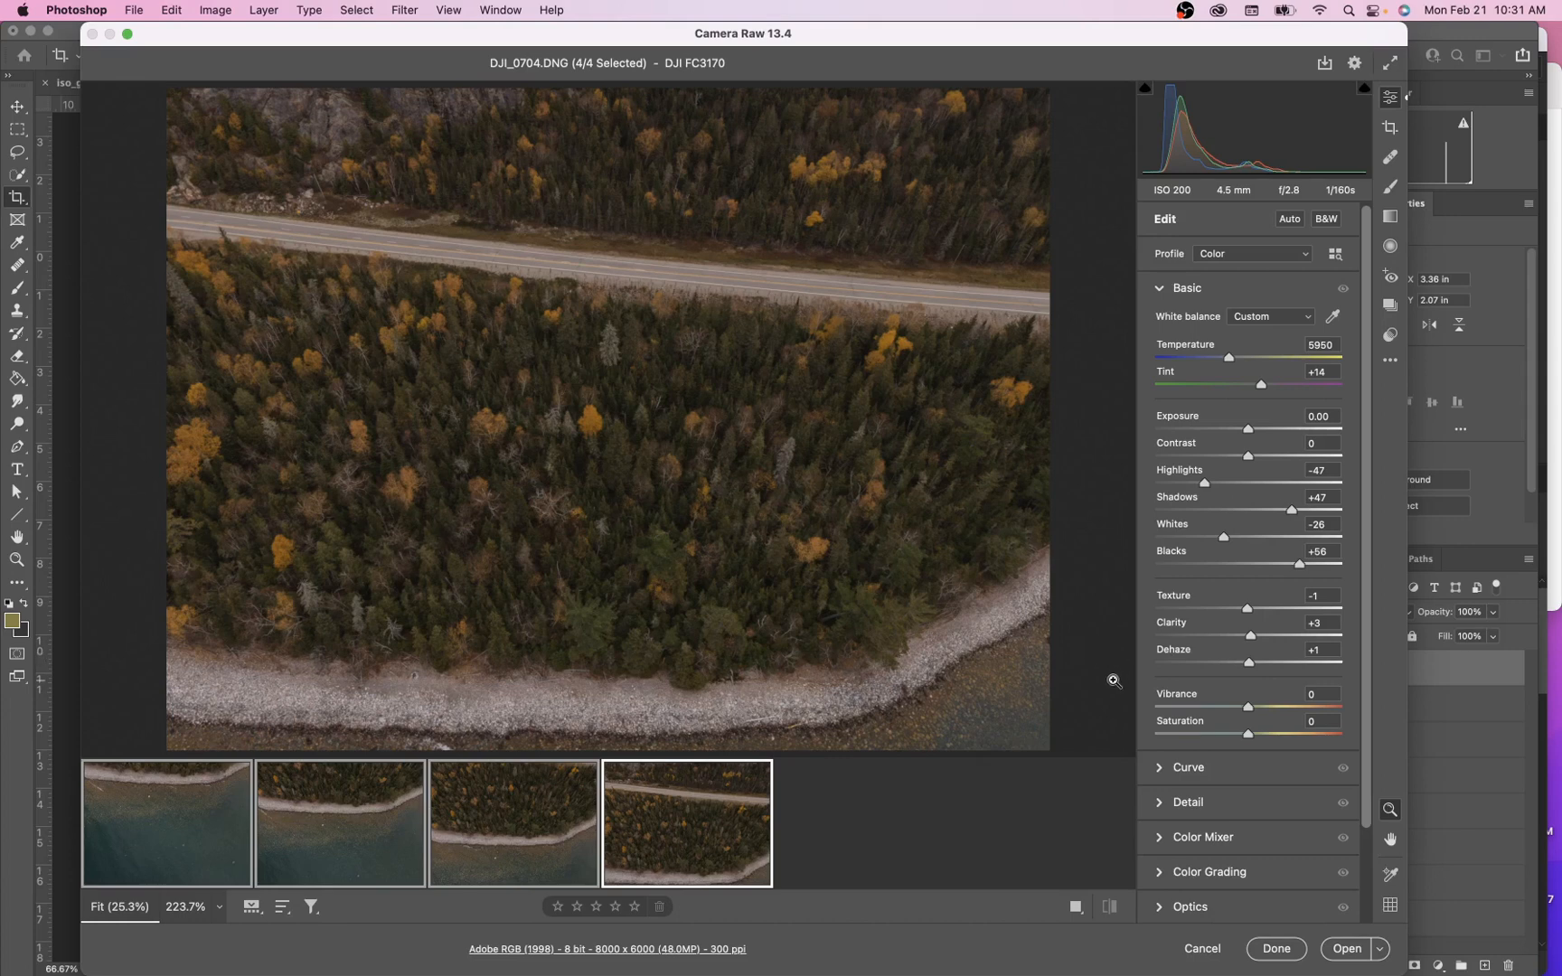
{"action": "scroll", "coordinate": [848, 712], "scroll_direction": "down", "scroll_amount": 3}
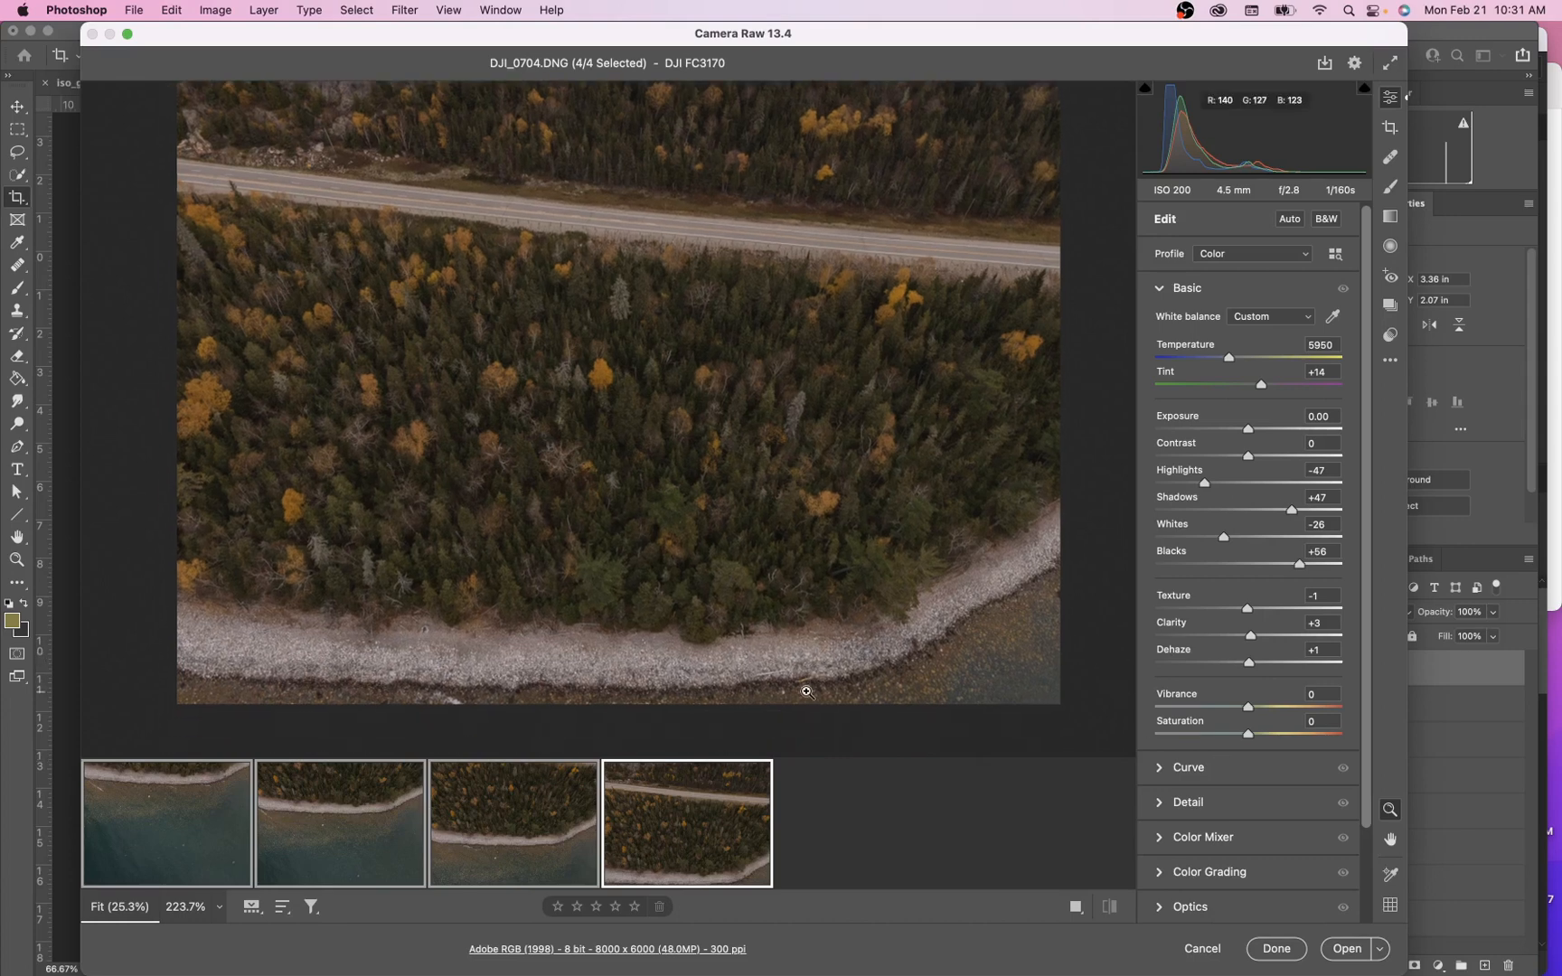
{"action": "scroll", "coordinate": [807, 692], "scroll_direction": "down", "scroll_amount": 1}
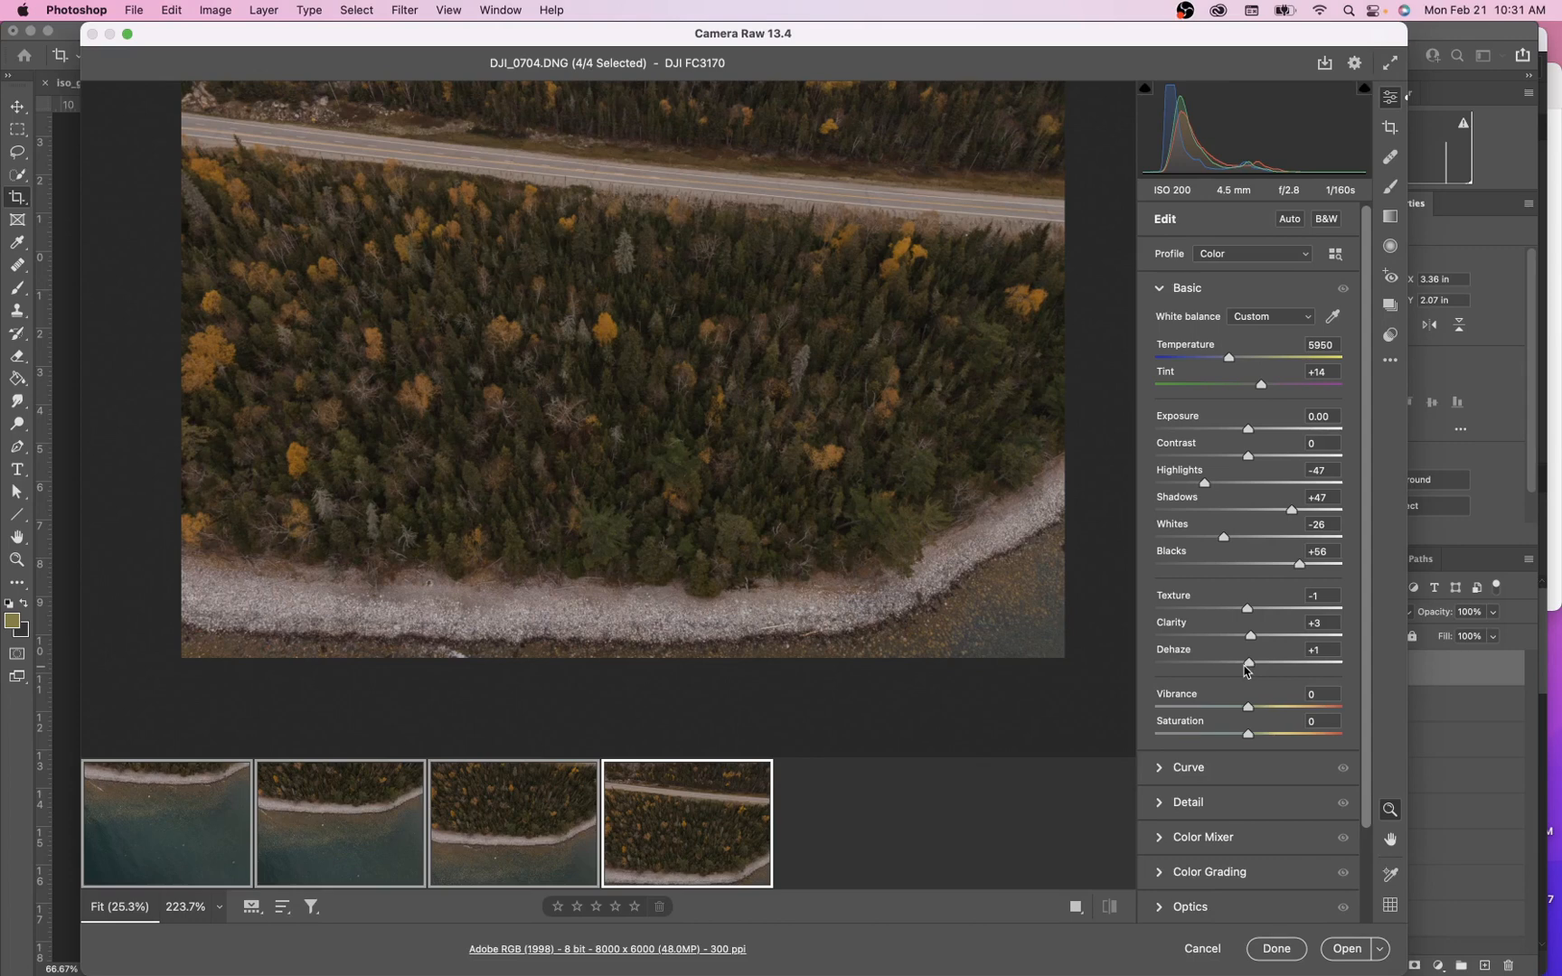
{"action": "left_click_drag", "start_coordinate": [1248, 665], "coordinate": [1252, 665]}
Open the Color Mixer in place of the Basic settings and look through the aqua, green, yellow, orange, red and purple channels
{"action": "left_click", "coordinate": [1161, 289]}
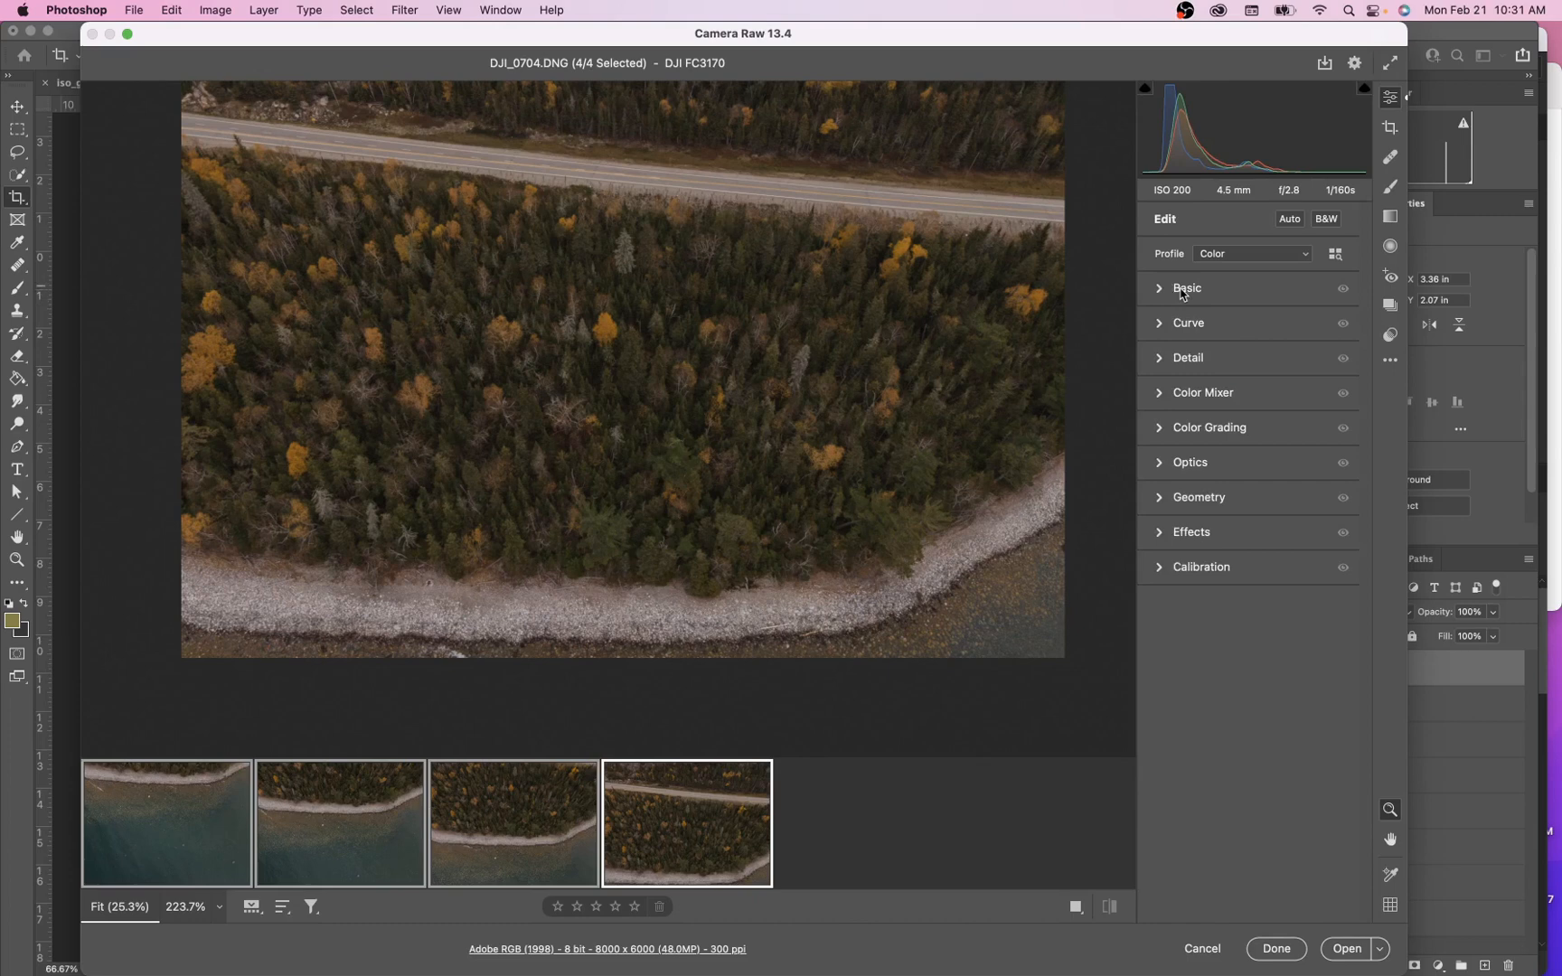
{"action": "left_click", "coordinate": [1159, 395]}
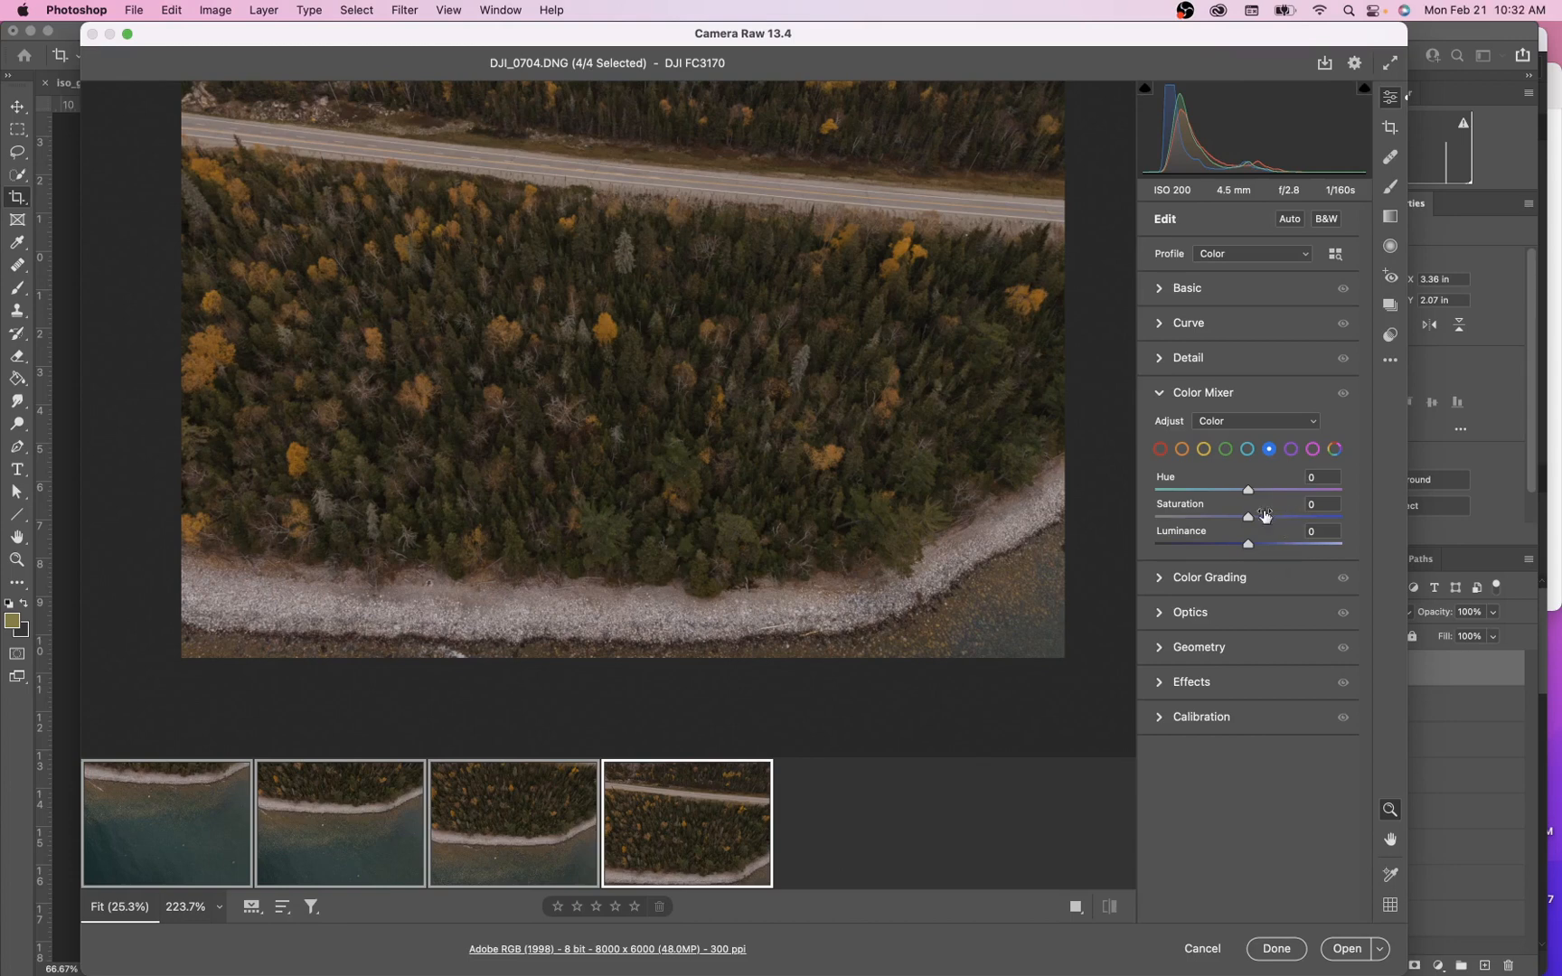
{"action": "left_click", "coordinate": [1247, 449]}
{"action": "left_click", "coordinate": [1225, 449]}
{"action": "left_click", "coordinate": [1205, 451]}
{"action": "left_click", "coordinate": [1182, 450]}
{"action": "left_click", "coordinate": [1161, 450]}
{"action": "left_click", "coordinate": [1291, 449]}
Shift the hue of the magentas and set the hue of the yellows to -100 for all four images
{"action": "left_click", "coordinate": [1313, 449]}
{"action": "left_click_drag", "start_coordinate": [1247, 495], "coordinate": [1098, 525]}
{"action": "left_click", "coordinate": [1207, 451]}
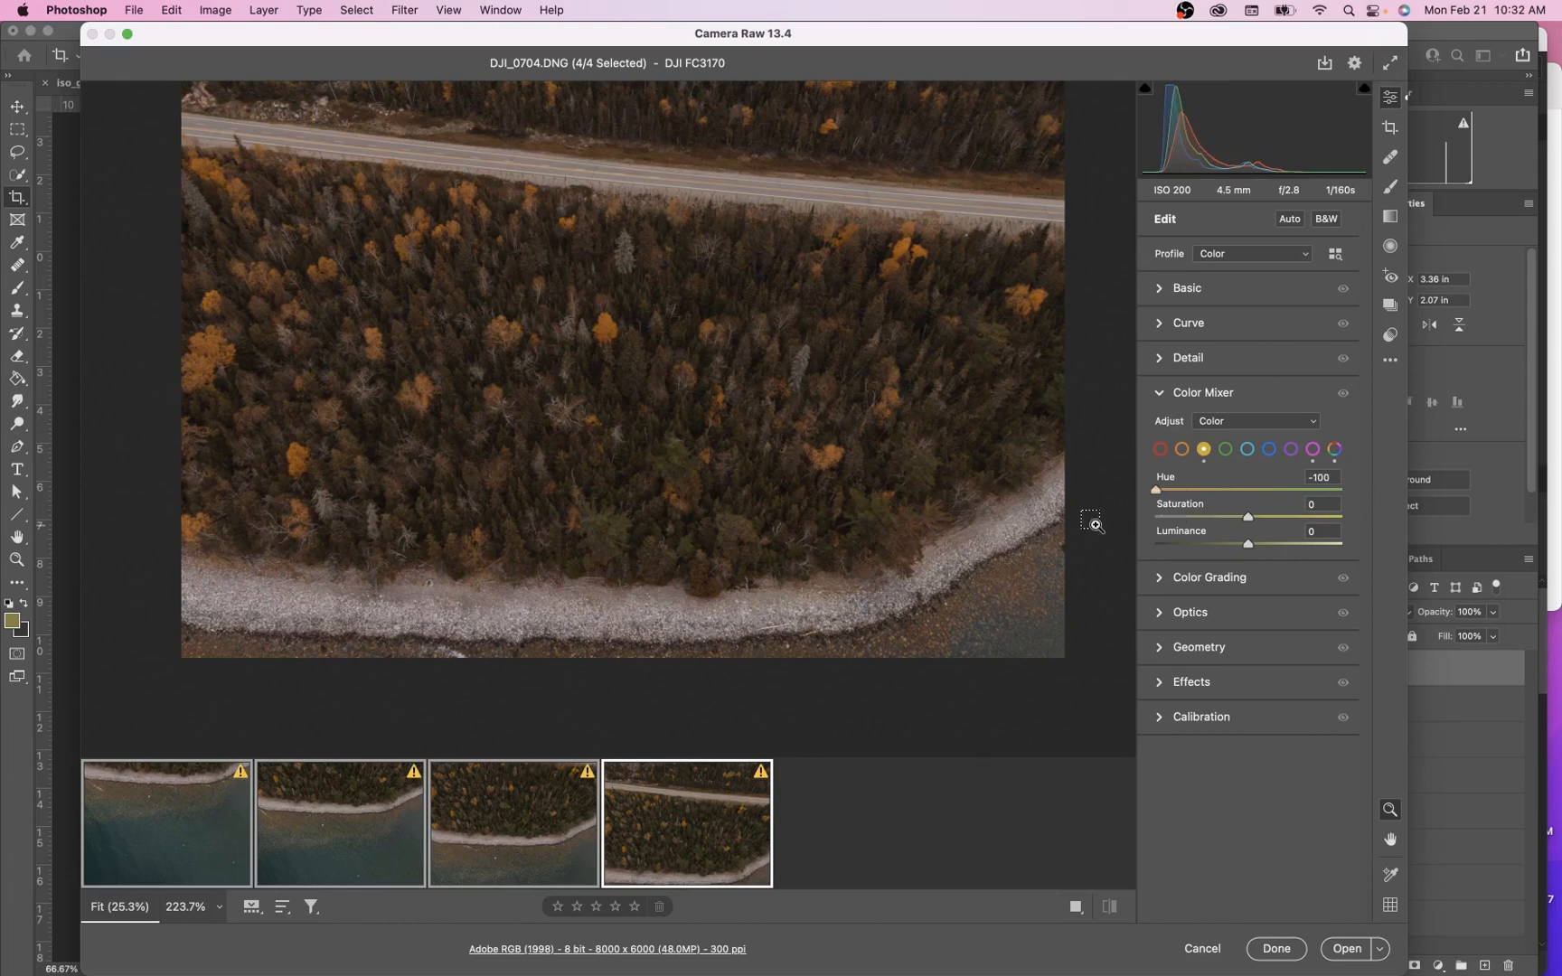
Undo the yellow hue change, try hue -43 and saturation +60 on the yellows for all four images, and revert both
{"action": "key", "text": "super+z"}
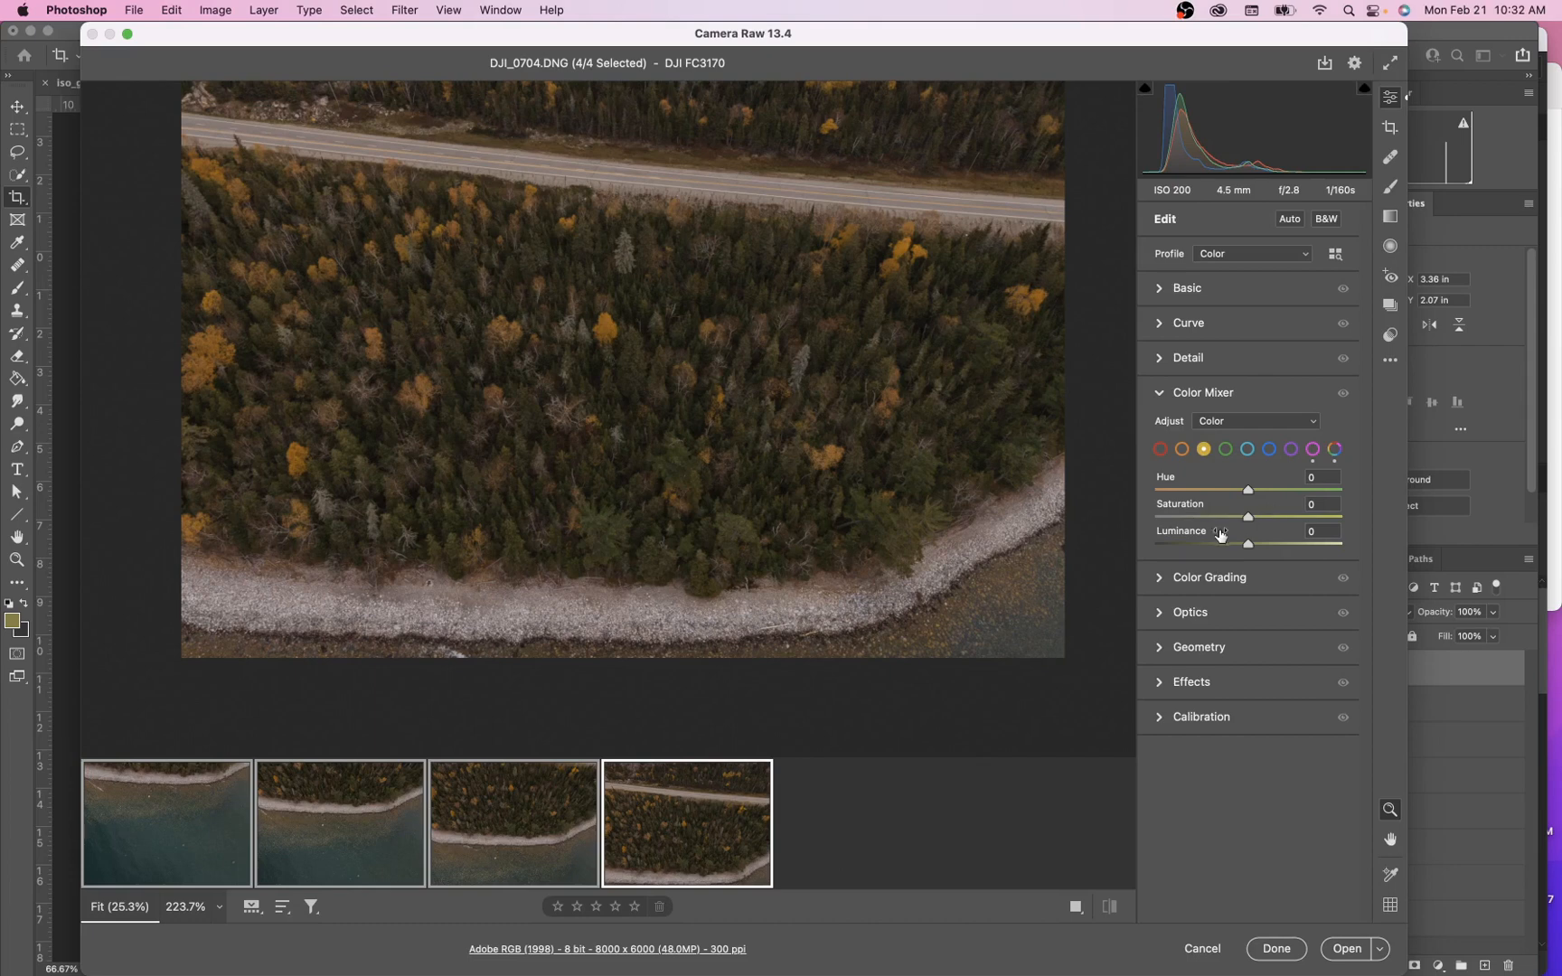
{"action": "left_click_drag", "start_coordinate": [1248, 517], "coordinate": [1208, 491]}
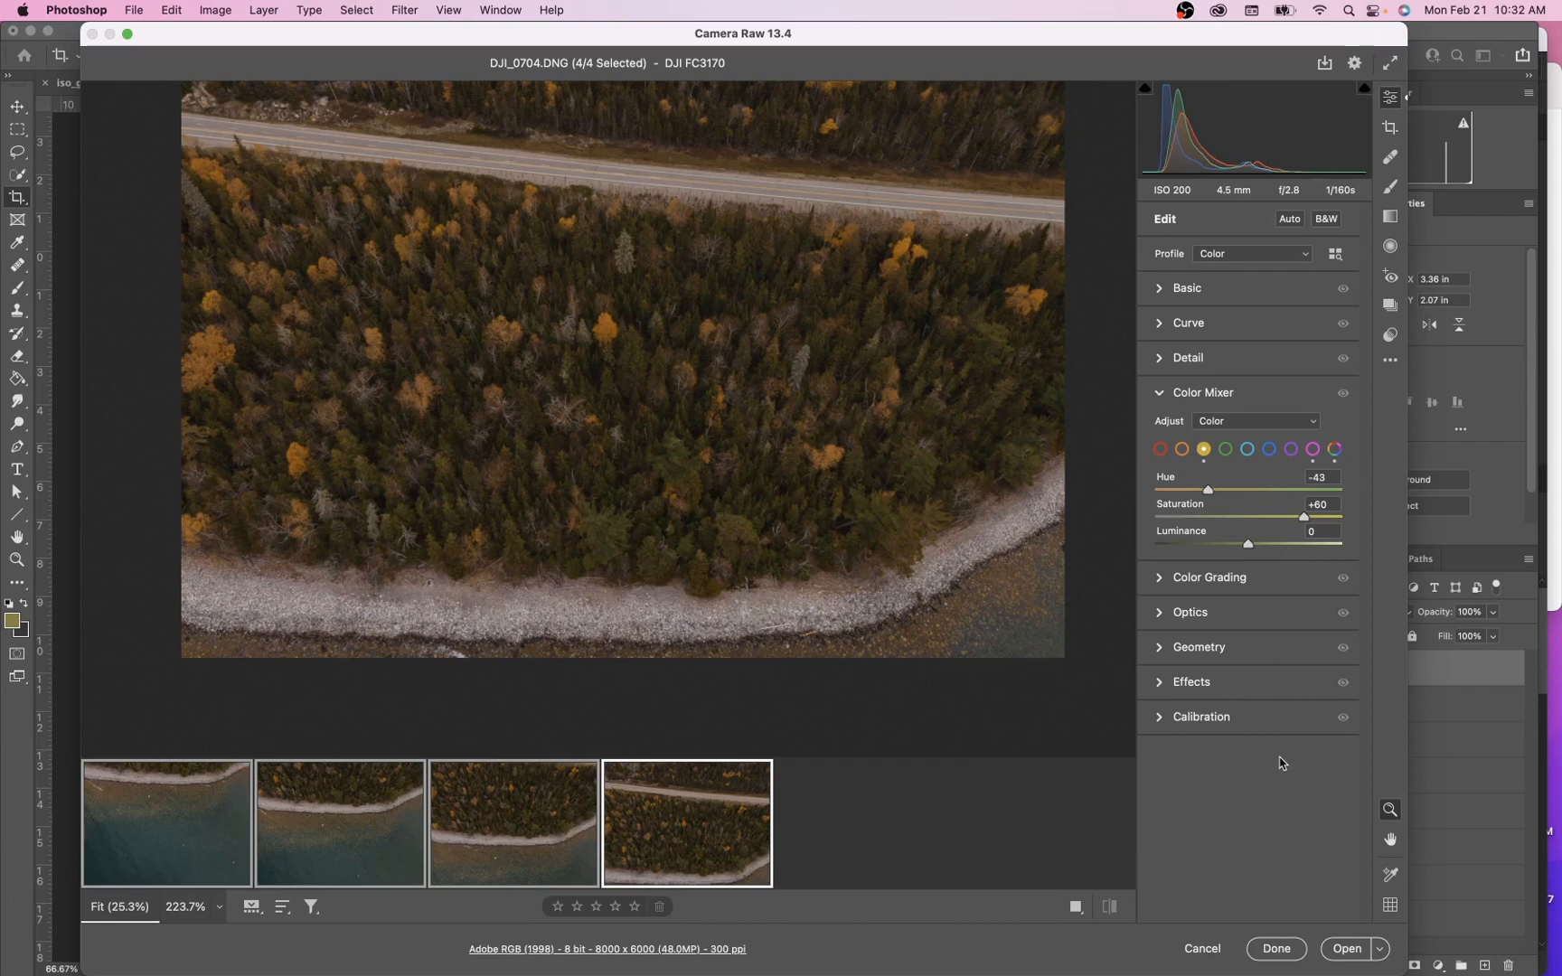
{"action": "key", "text": "super+z"}
{"action": "key", "text": "super+z"}
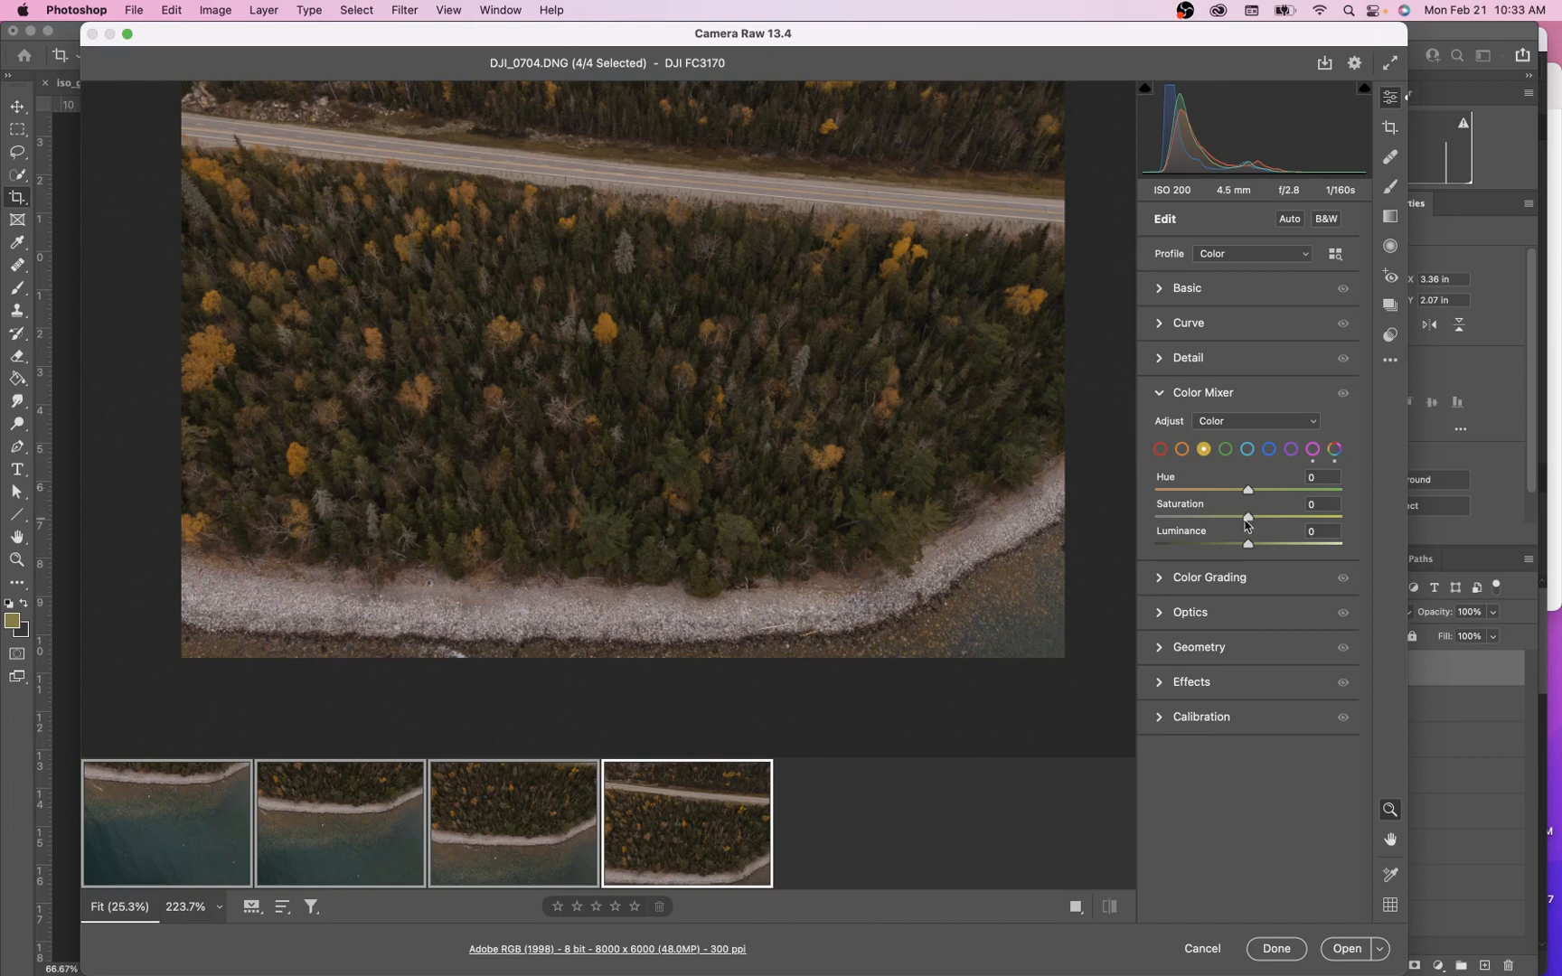
{"action": "left_click", "coordinate": [1169, 395]}
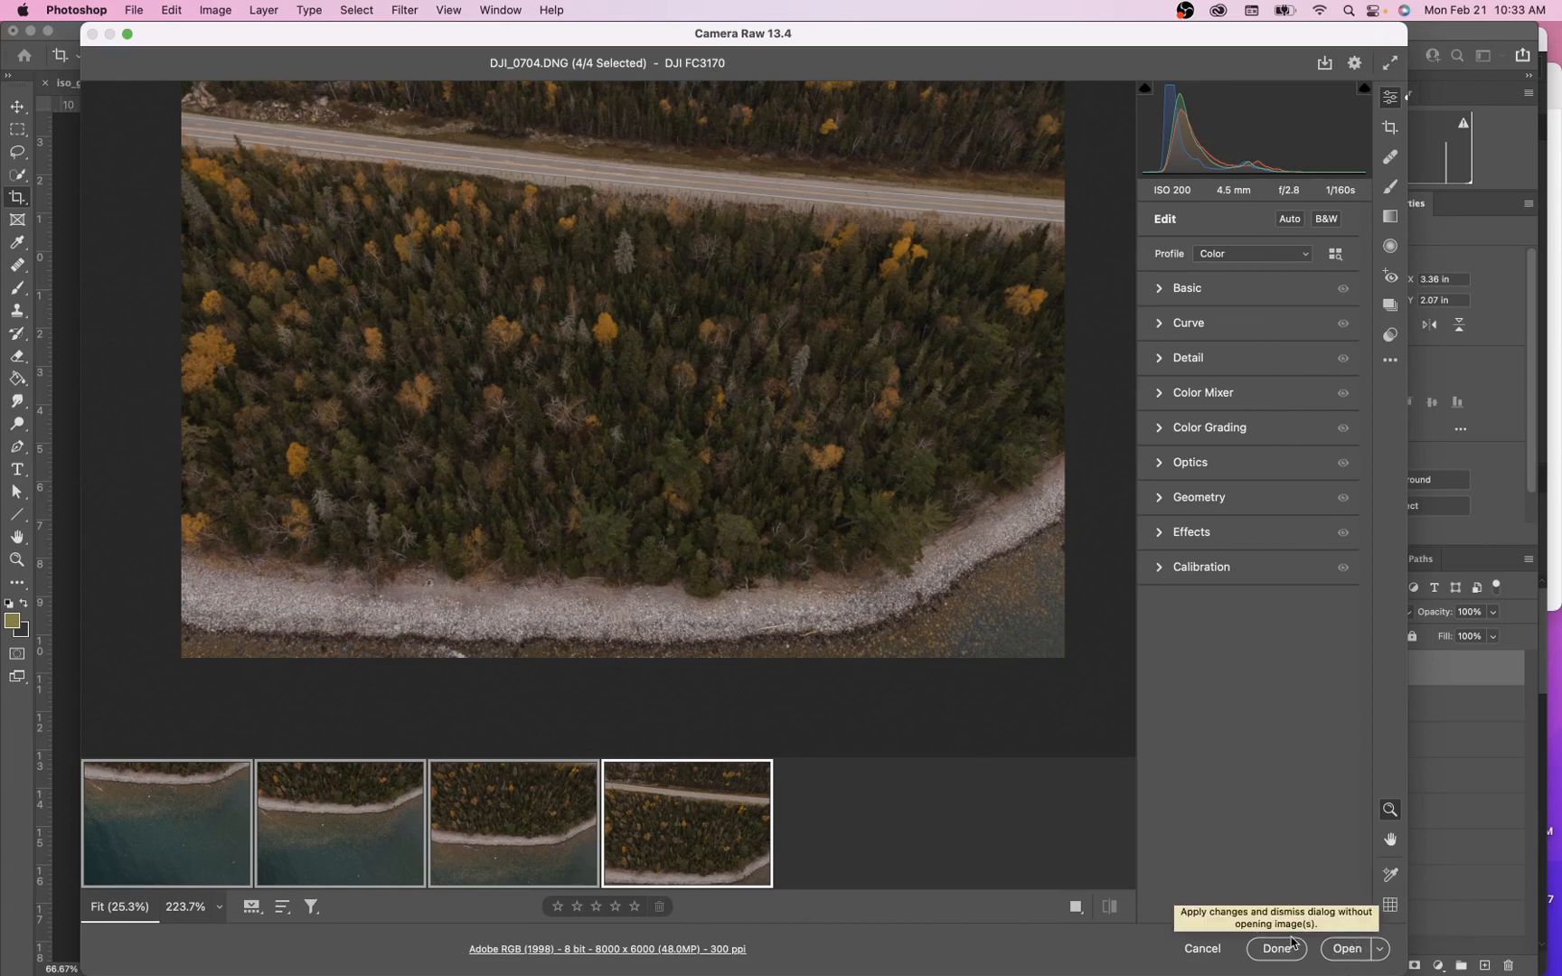
Reselect all four images, review their Basic settings, and apply the raw adjustments without opening the images
{"action": "left_click", "coordinate": [681, 859]}
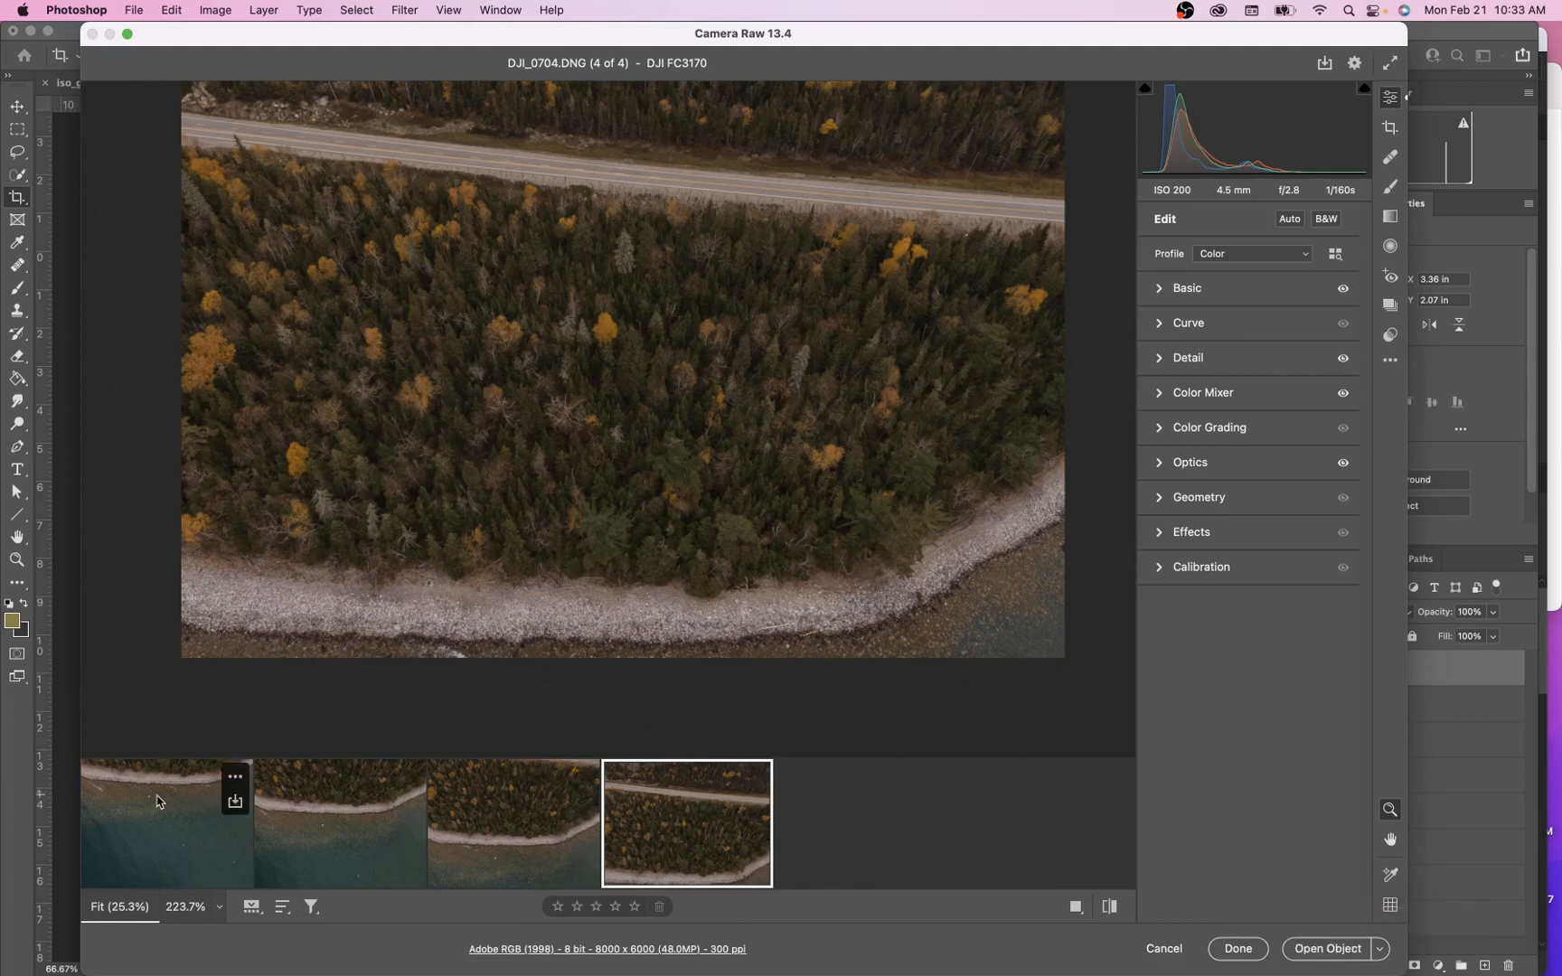
{"action": "left_click", "coordinate": [217, 791], "text": "shift"}
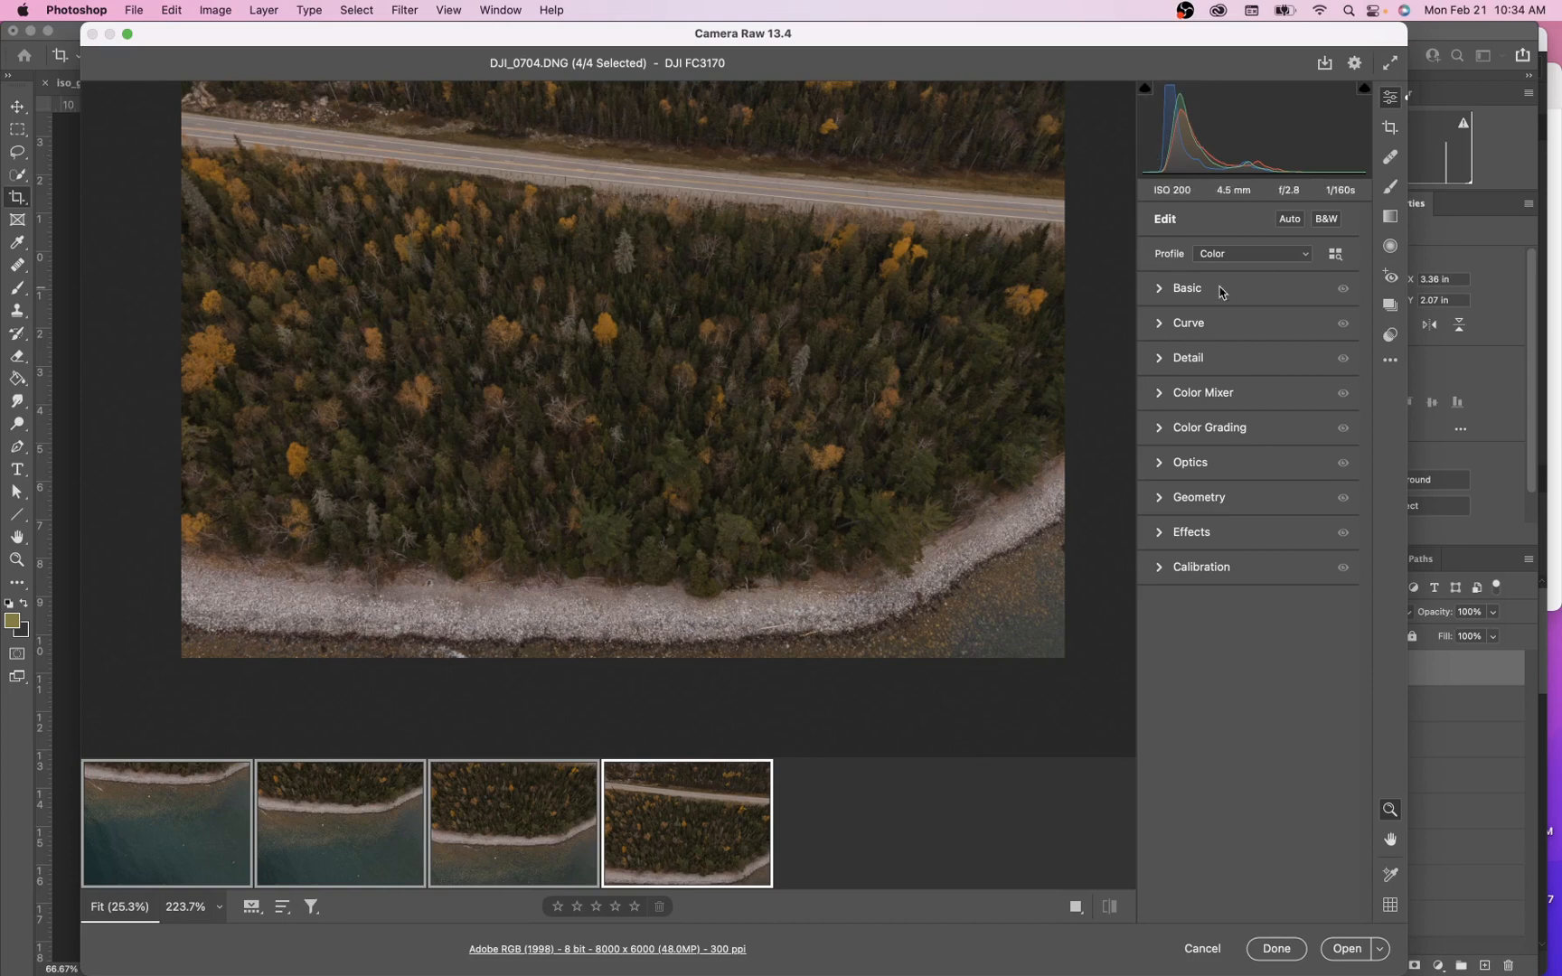
{"action": "left_click", "coordinate": [1162, 291]}
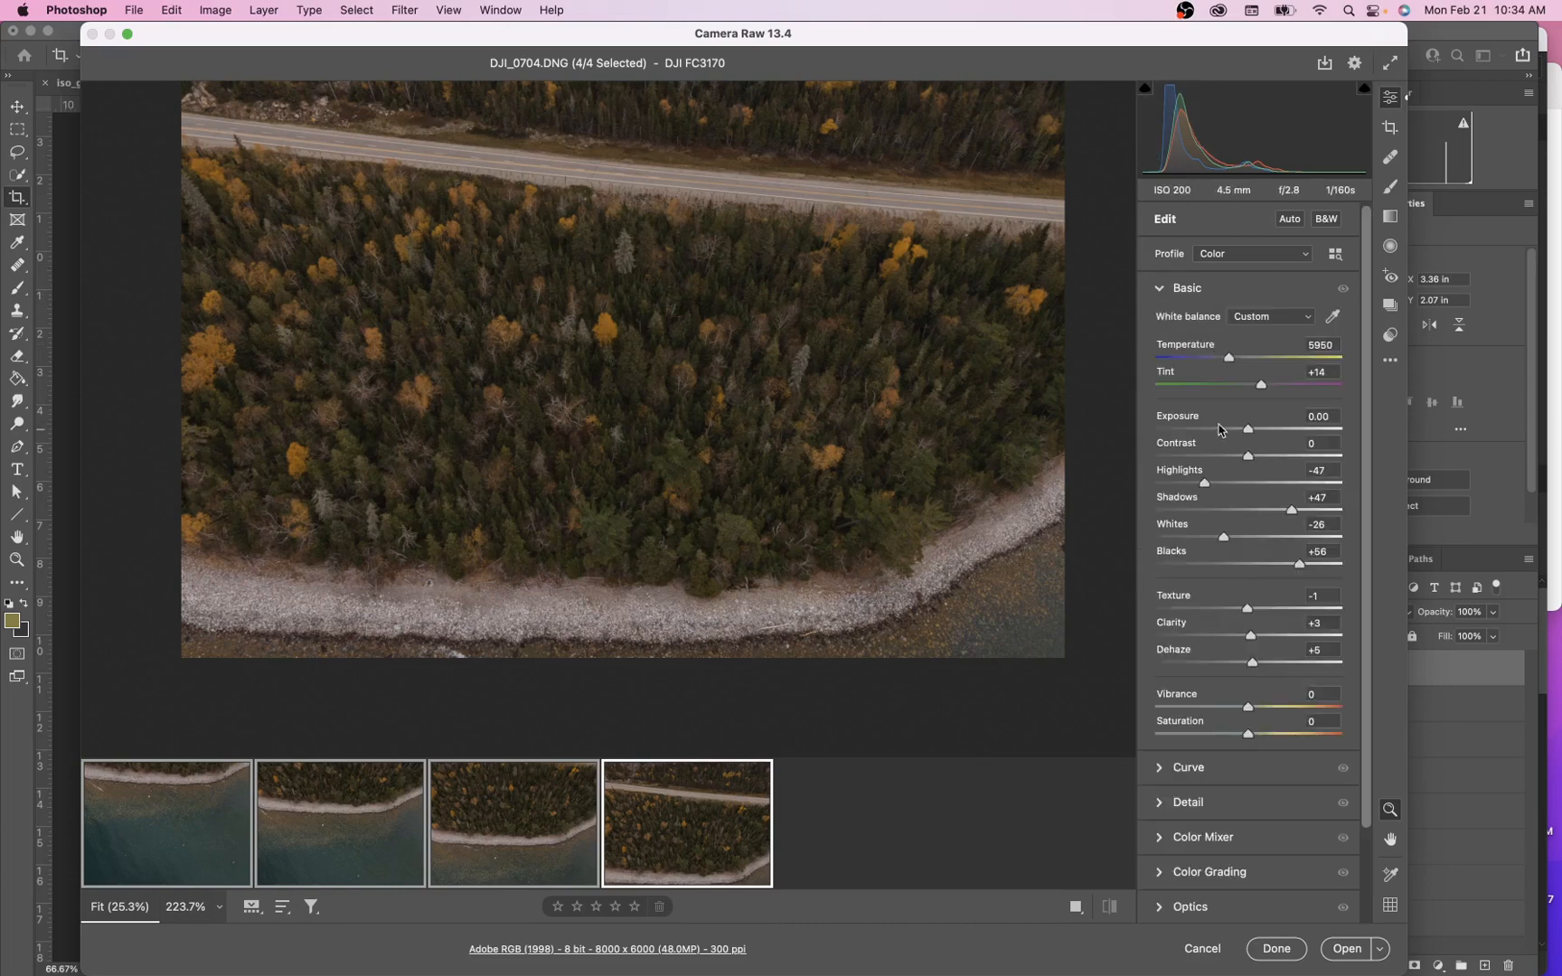
{"action": "left_click", "coordinate": [1162, 290]}
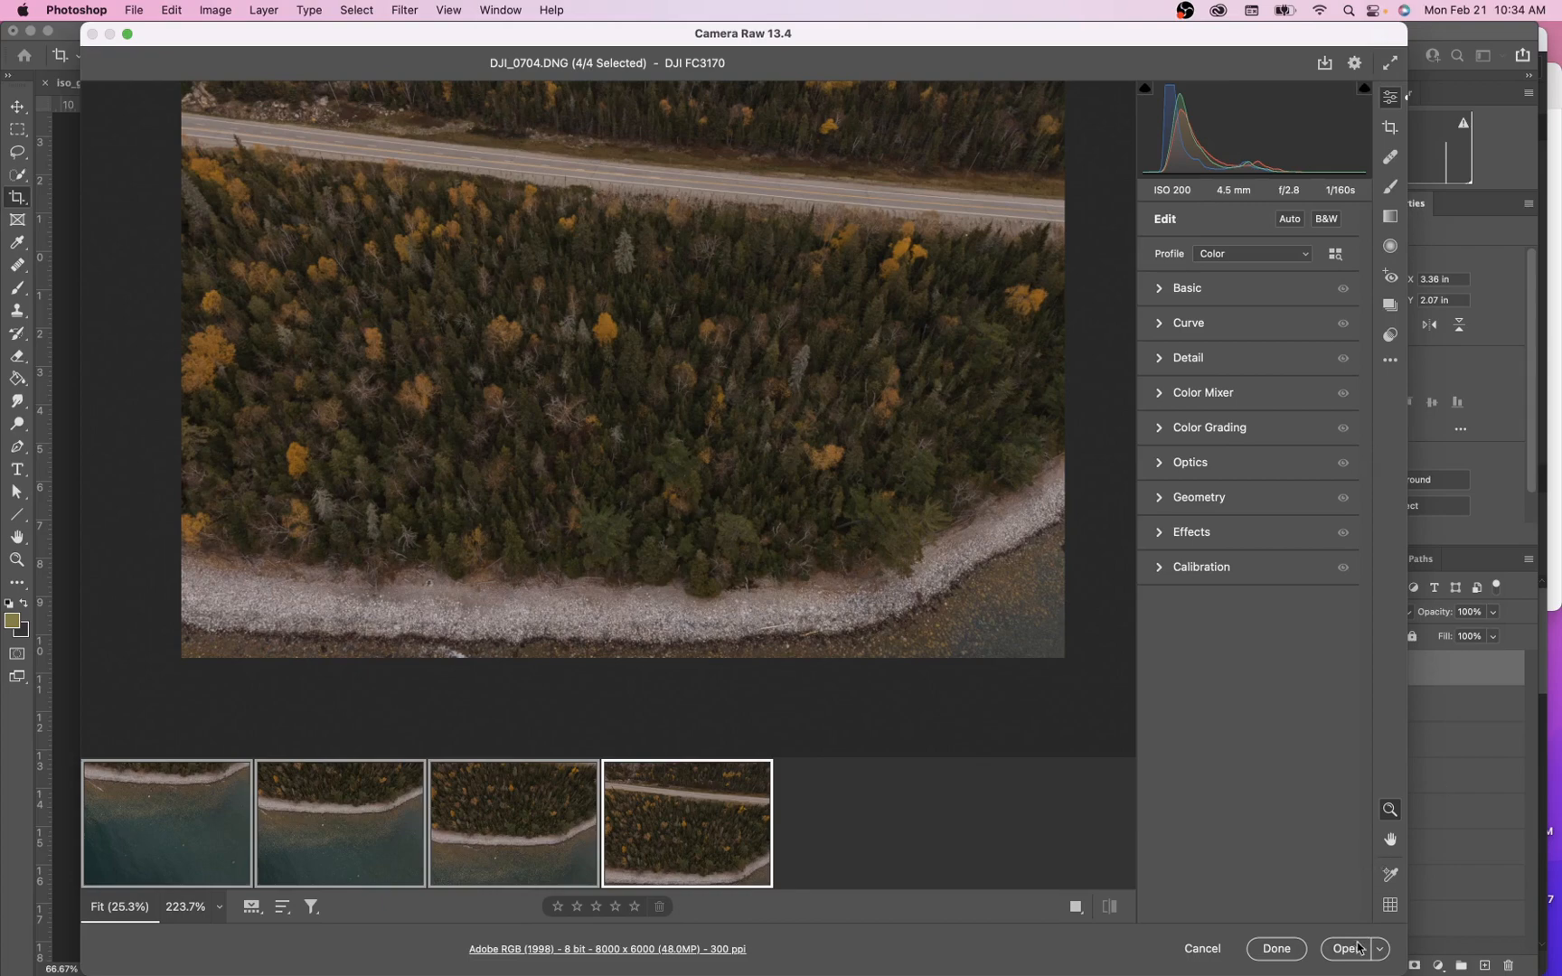
{"action": "left_click", "coordinate": [1277, 948]}
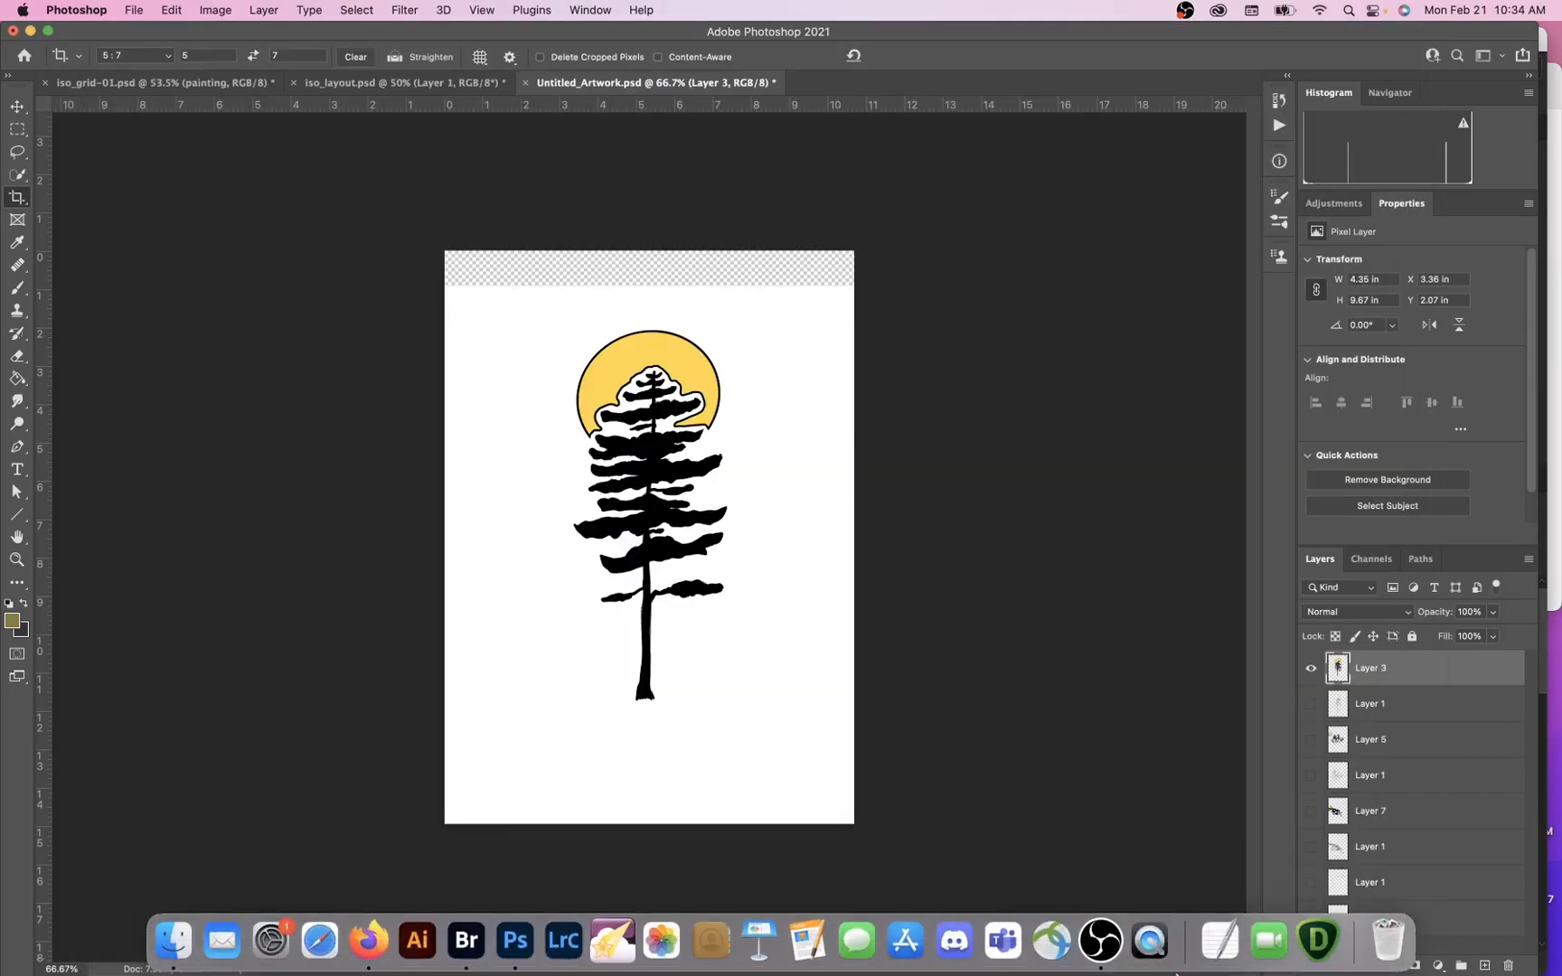
{"action": "left_click", "coordinate": [1099, 940]}
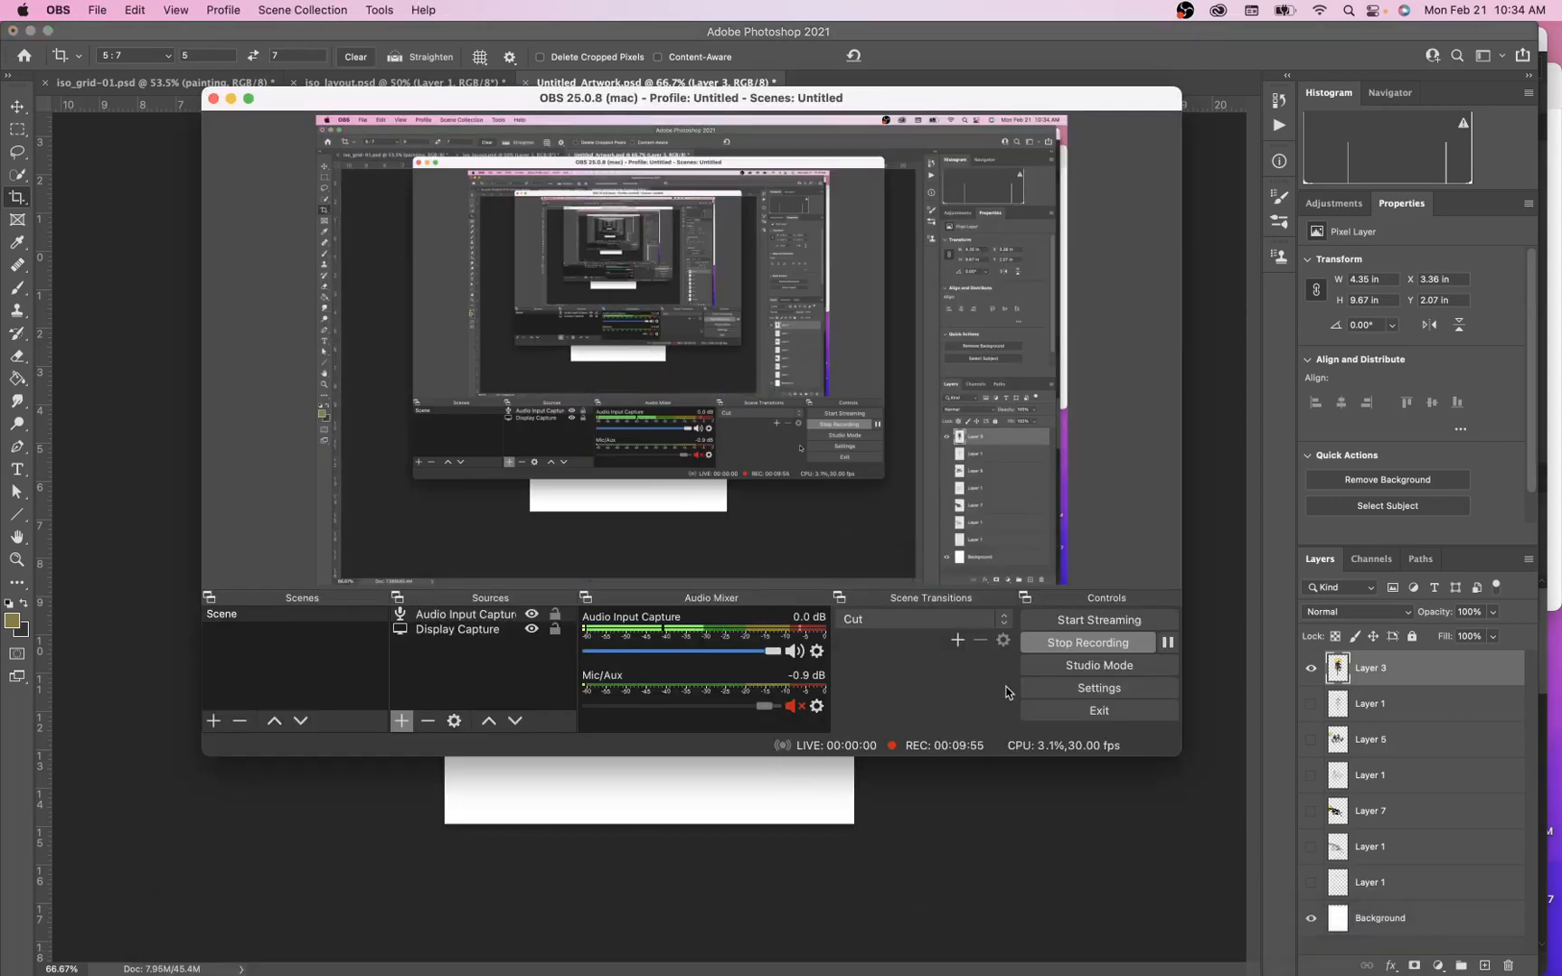